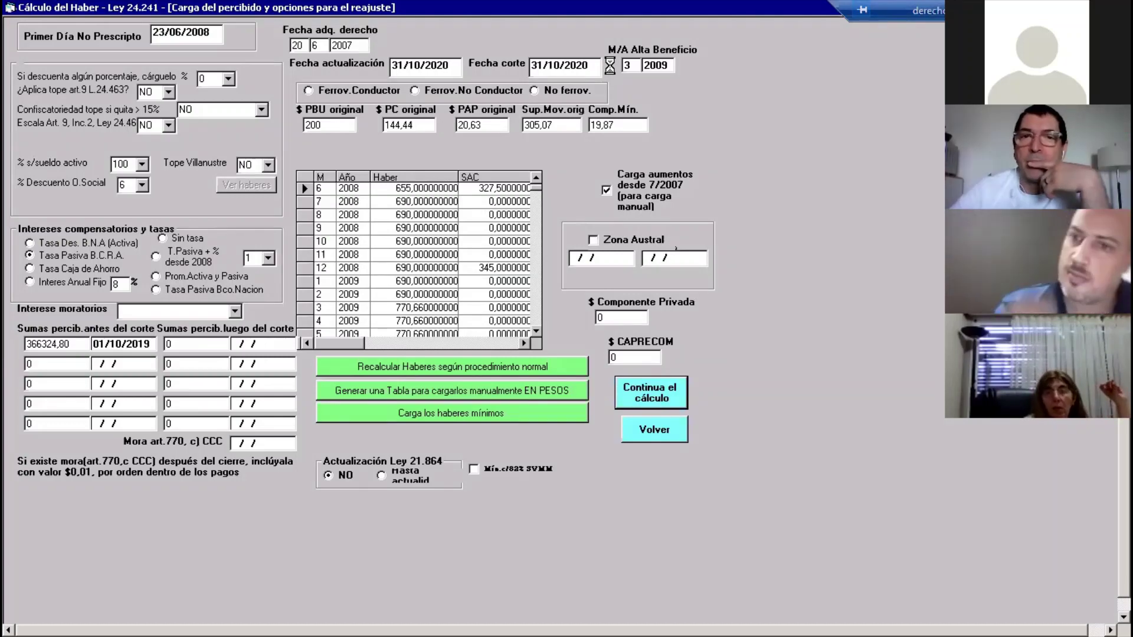
Continue the calculation and check the readjusted amount for October 2020 in the retroactive debt table
{"action": "left_click", "coordinate": [676, 388]}
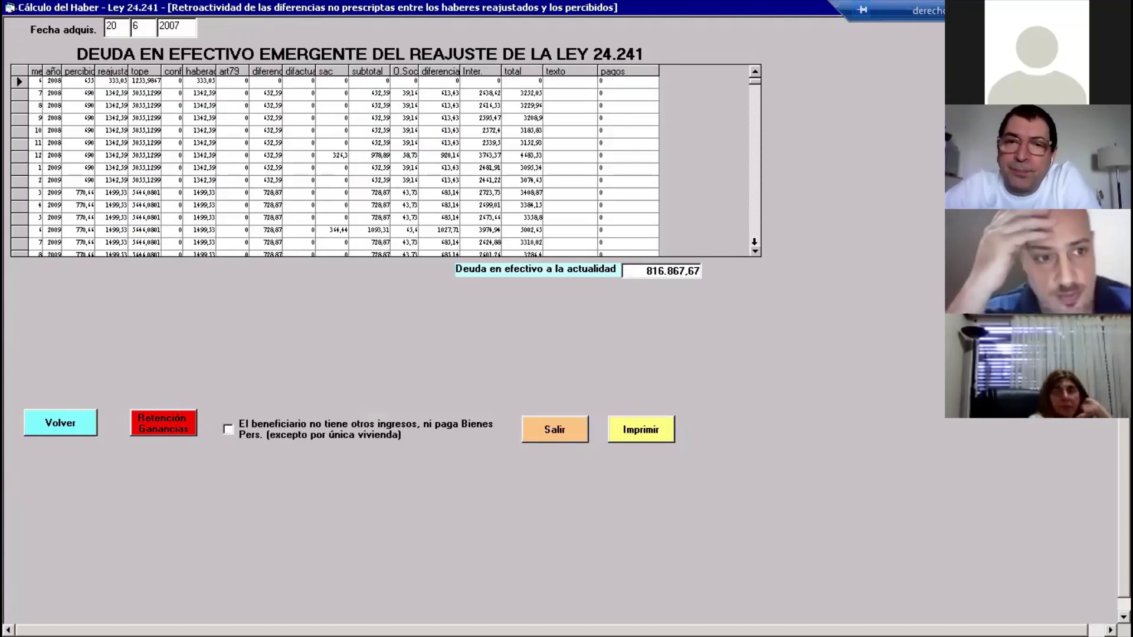
{"action": "scroll", "coordinate": [757, 244], "scroll_direction": "down", "scroll_amount": 20}
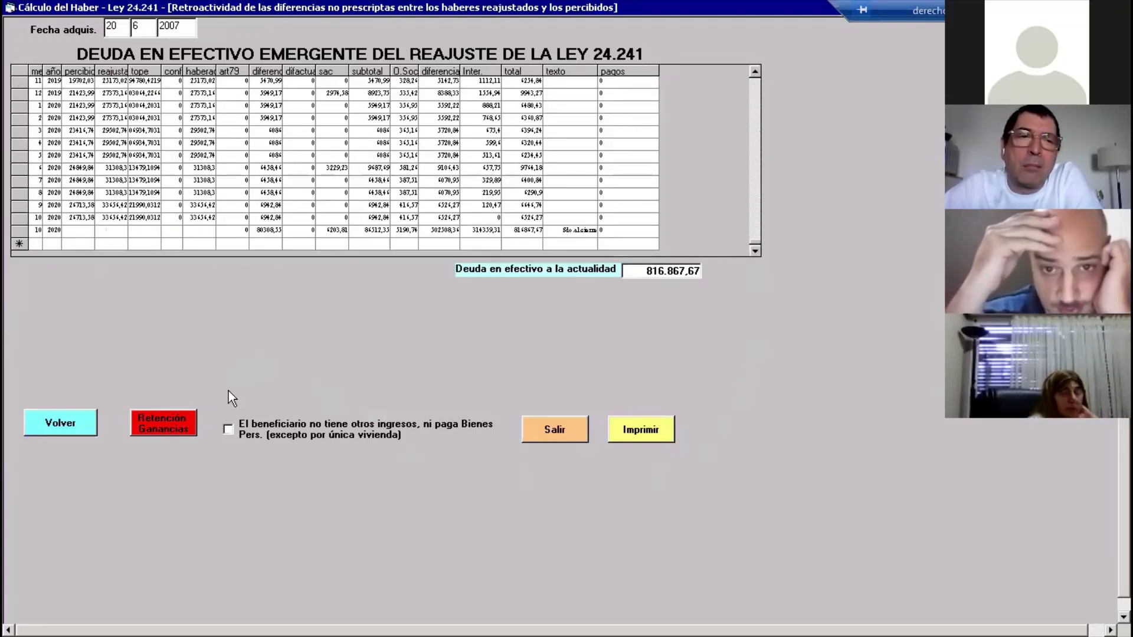
{"action": "double_click", "coordinate": [109, 221]}
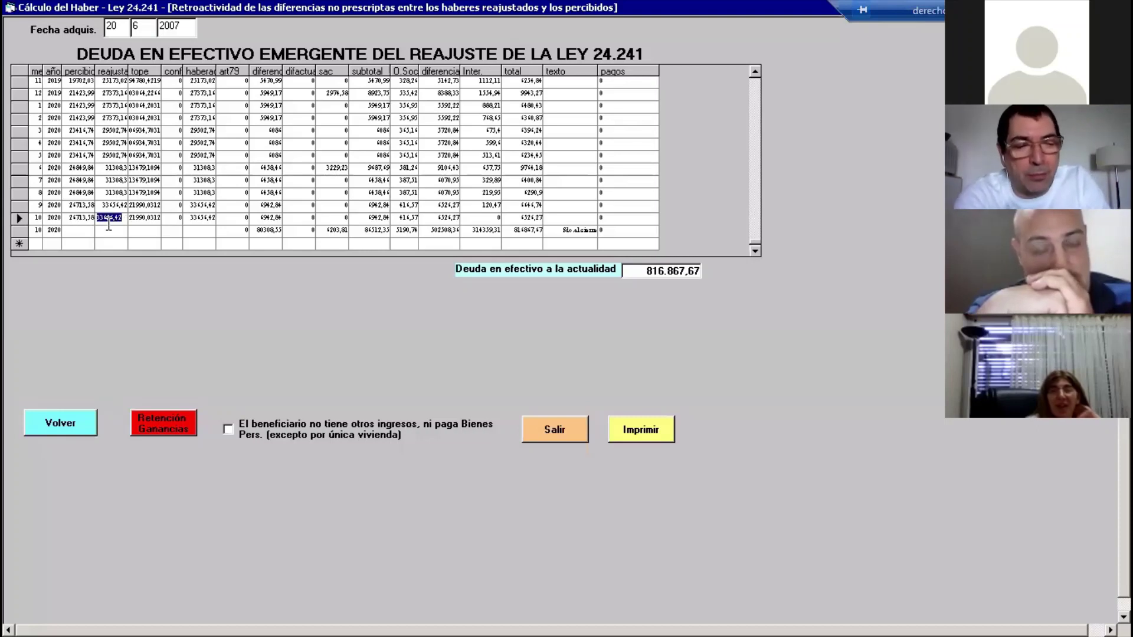
Switch to the open retirement case, save it and continue the calculation through the remunerations to the self-employed section
{"action": "key", "text": "alt+Tab"}
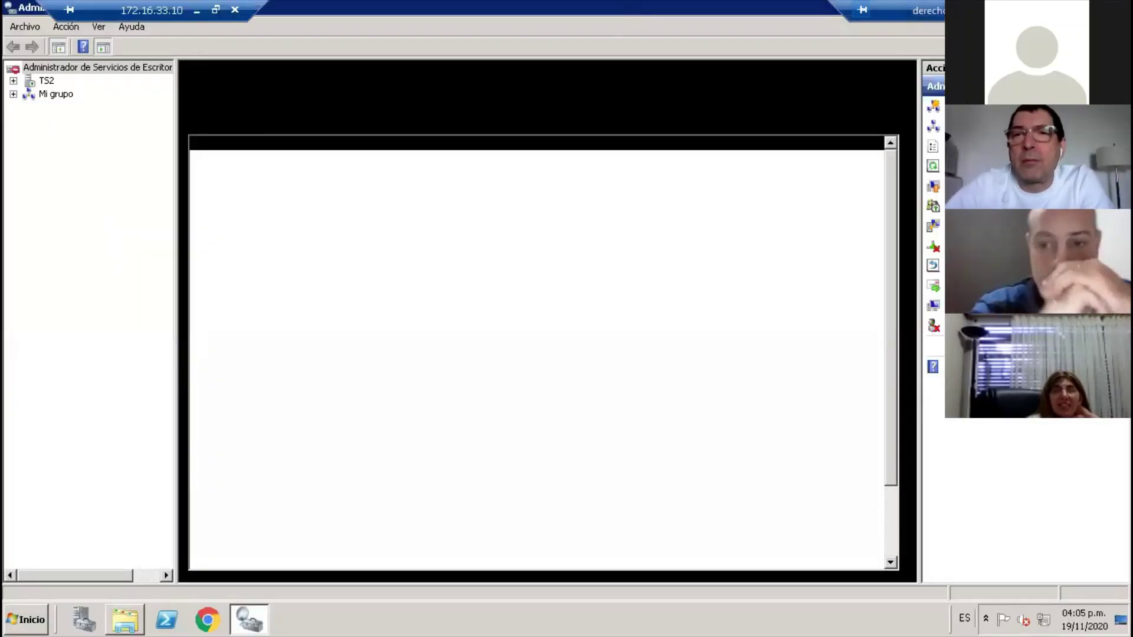
{"action": "key", "text": "alt+Tab"}
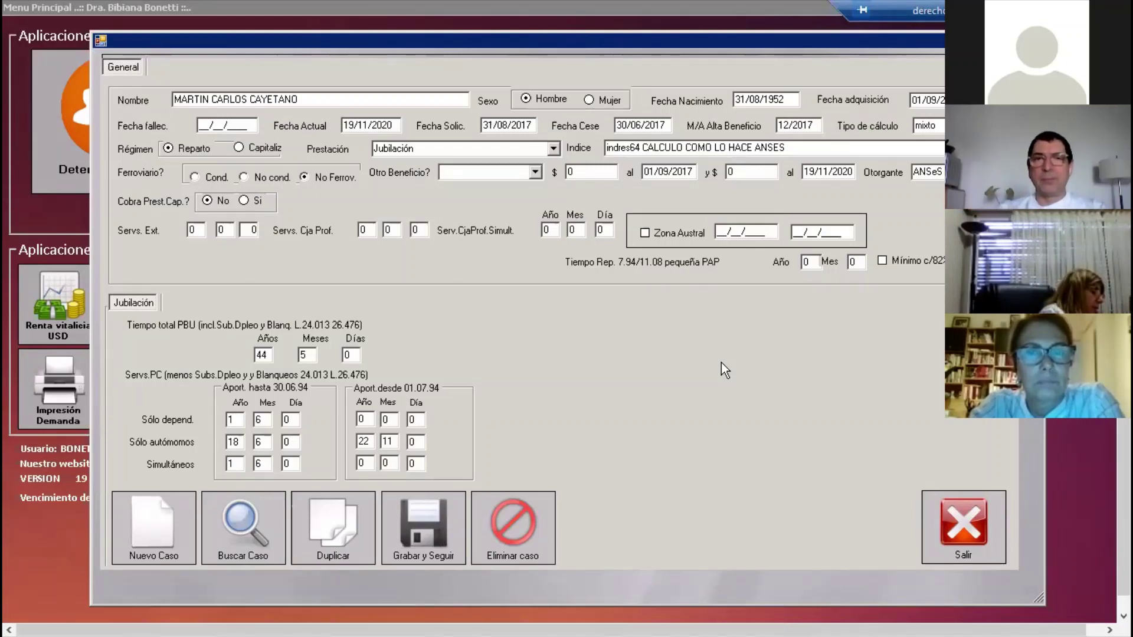
{"action": "key", "text": "space"}
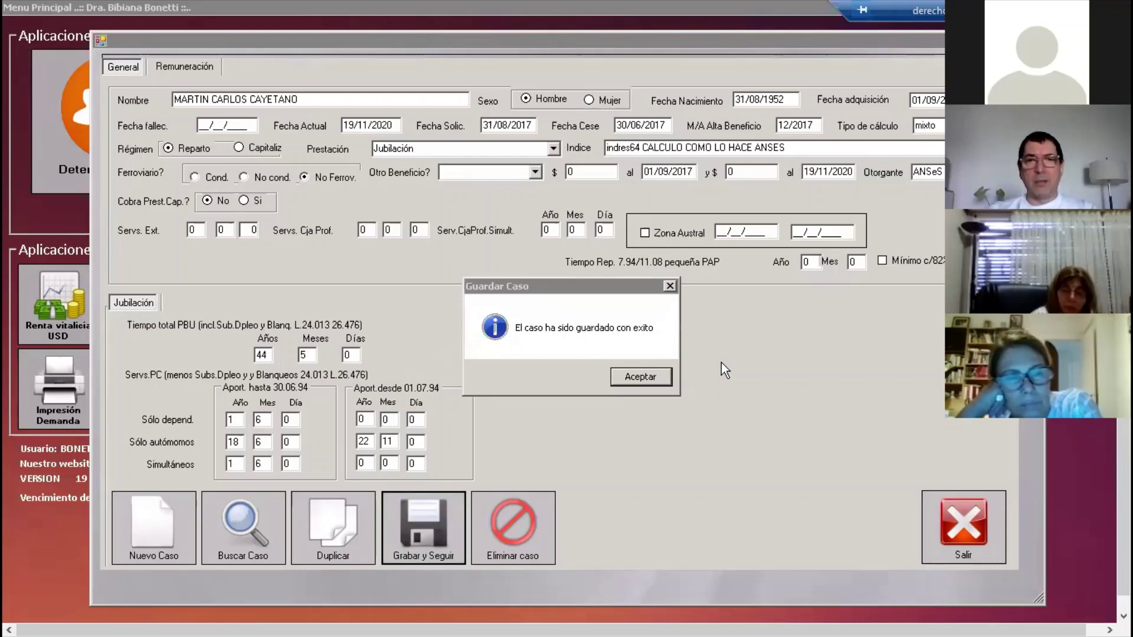
{"action": "key", "text": "Return"}
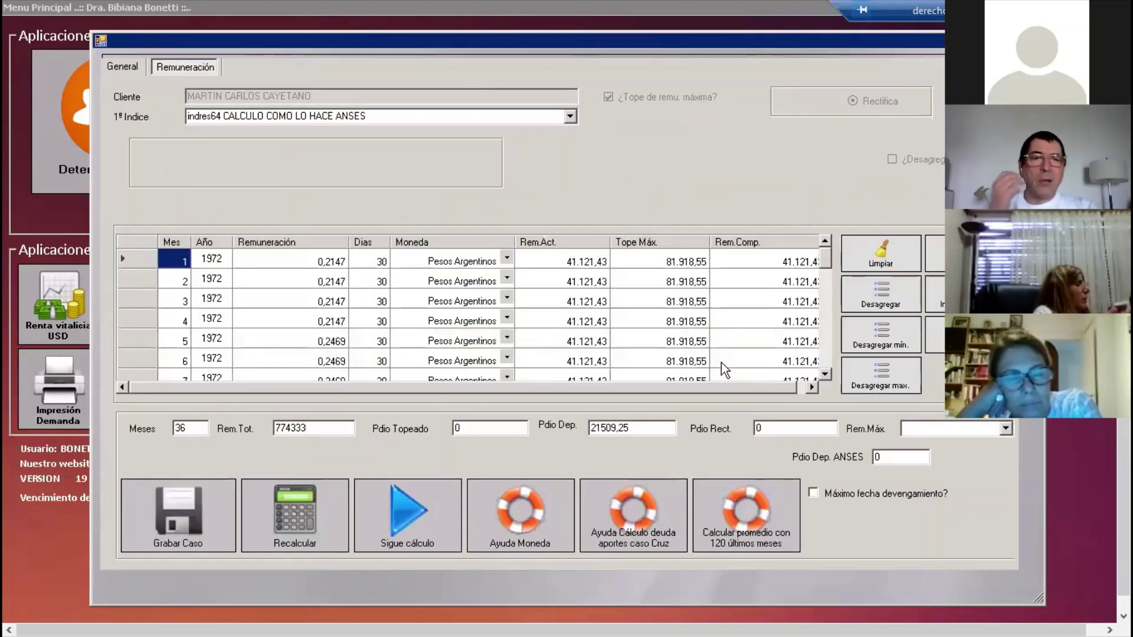
{"action": "key", "text": "Return"}
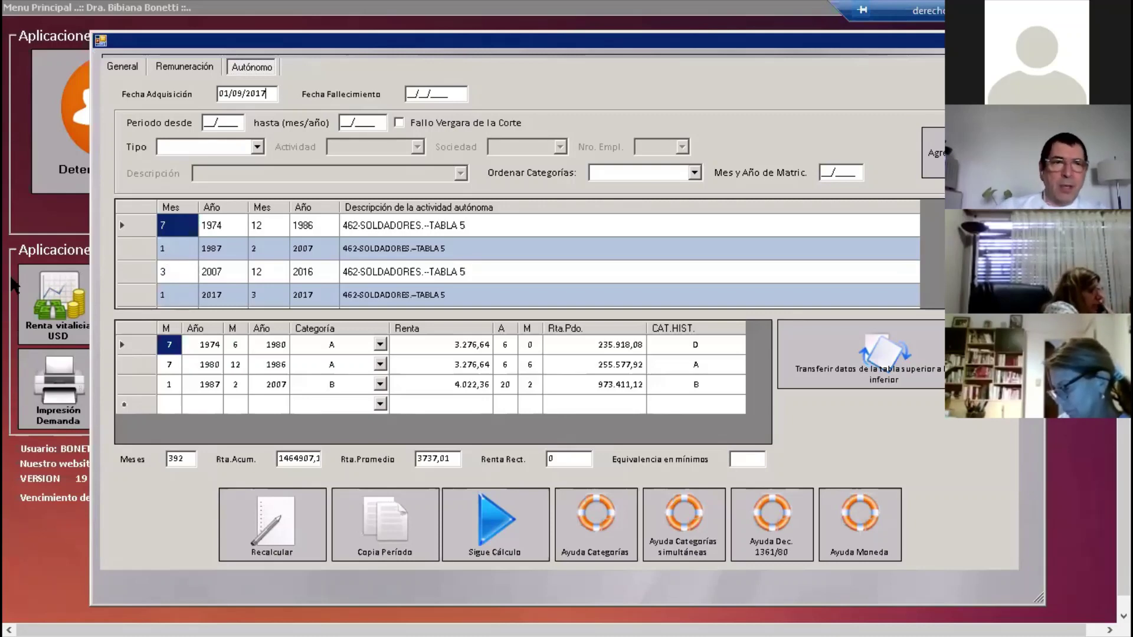
{"action": "left_click_drag", "start_coordinate": [206, 95], "coordinate": [265, 93]}
{"action": "left_click", "coordinate": [274, 94]}
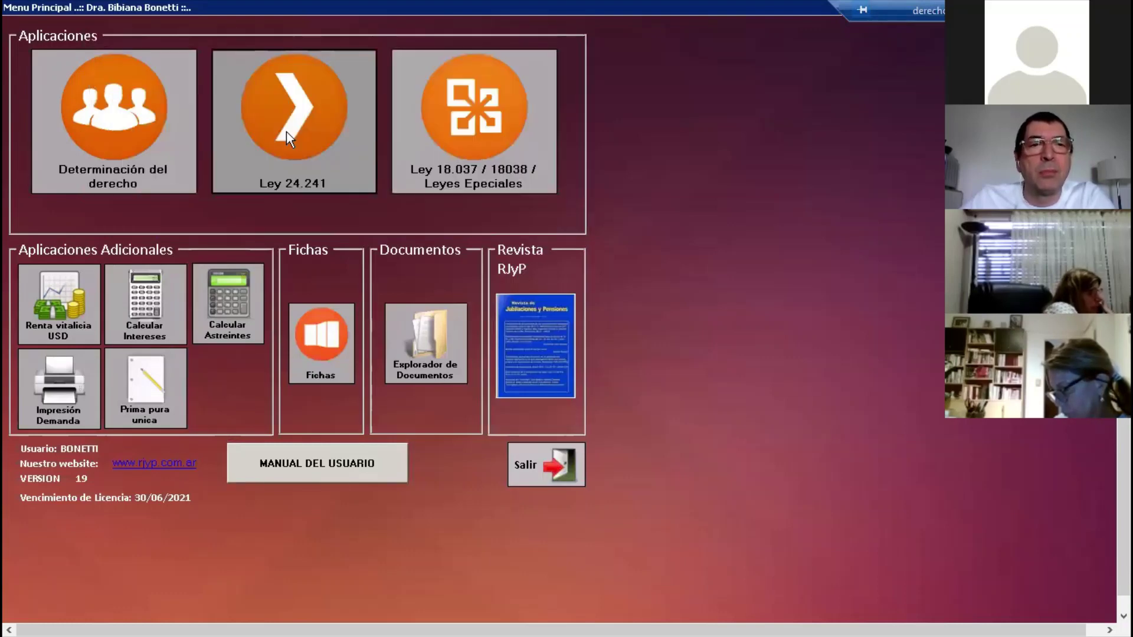
Open the Ley 24.241 application, search for the client by name and load the client's original case
{"action": "left_click", "coordinate": [286, 132]}
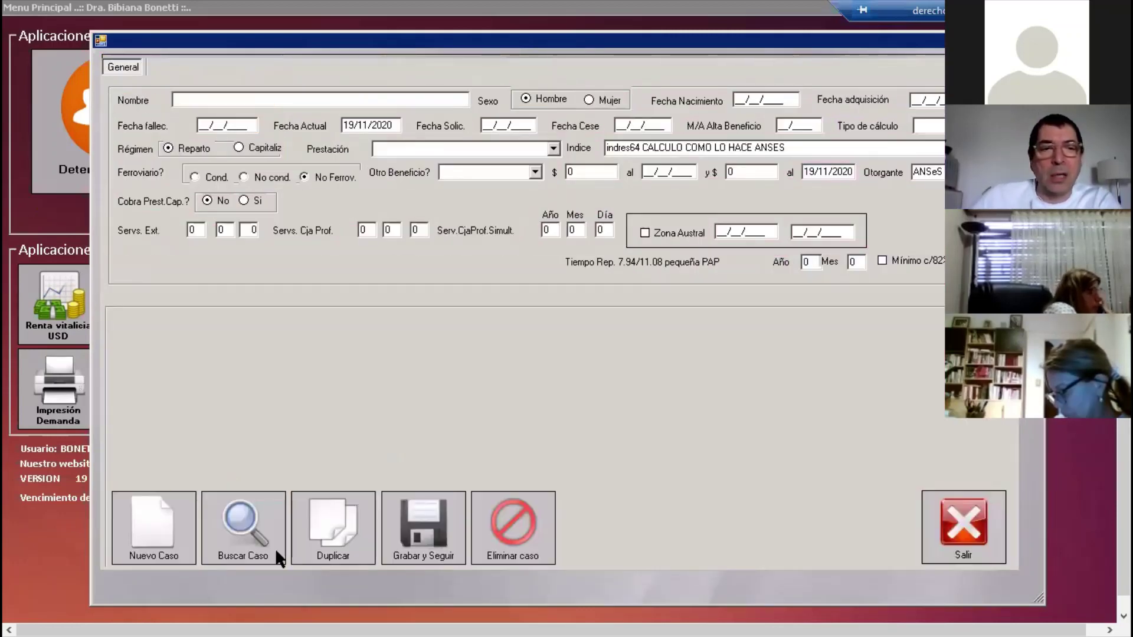
{"action": "left_click", "coordinate": [248, 520]}
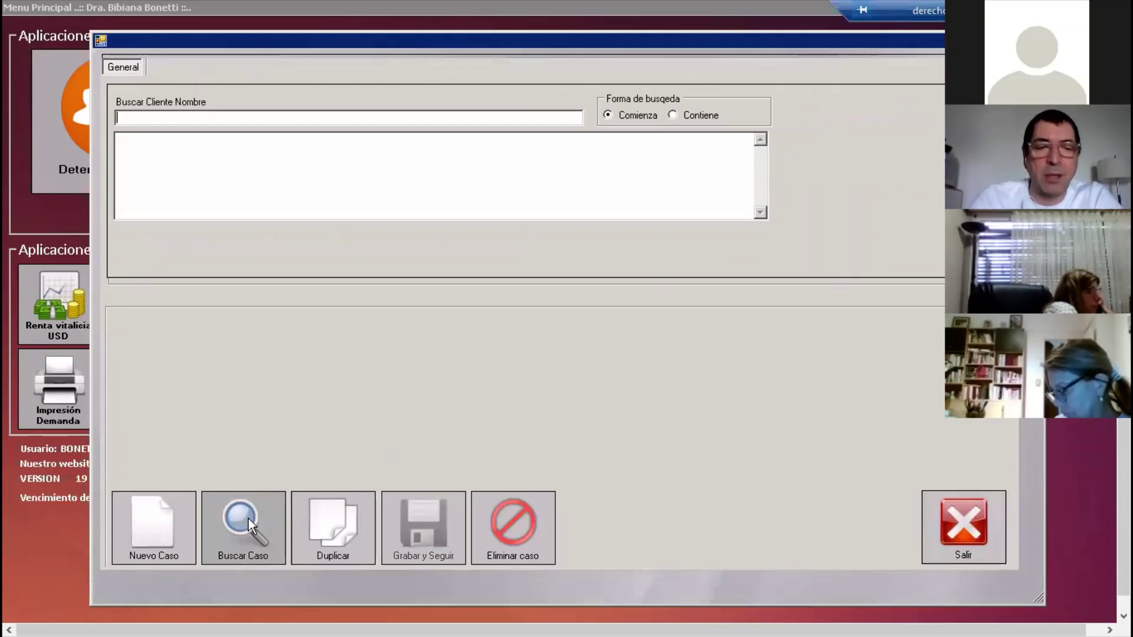
{"action": "type", "text": "MARTI"}
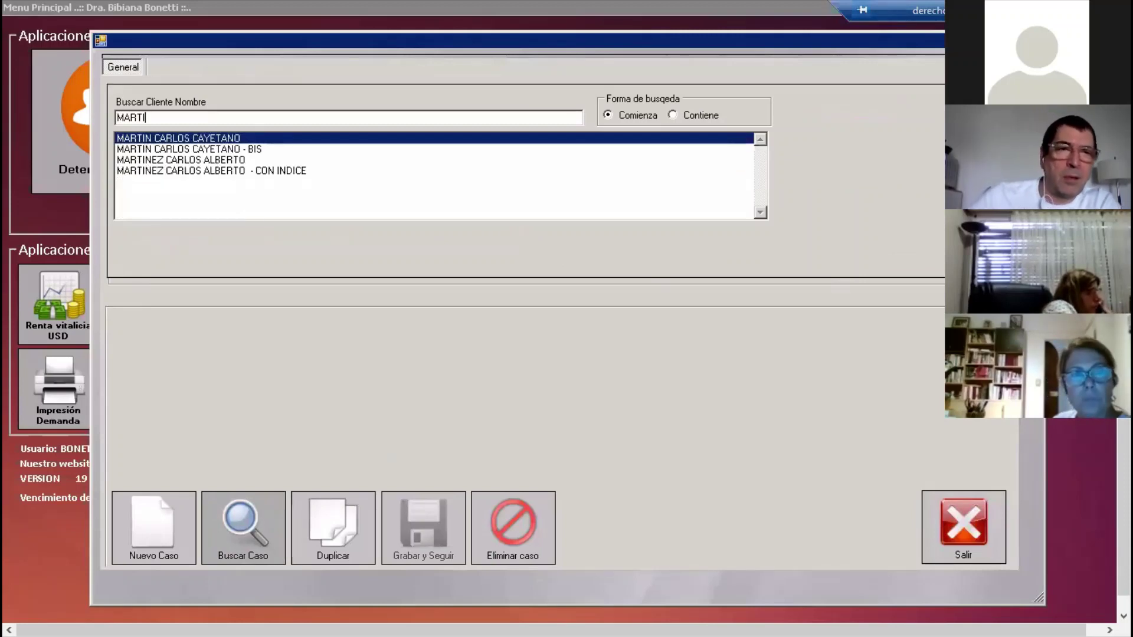
{"action": "double_click", "coordinate": [241, 141]}
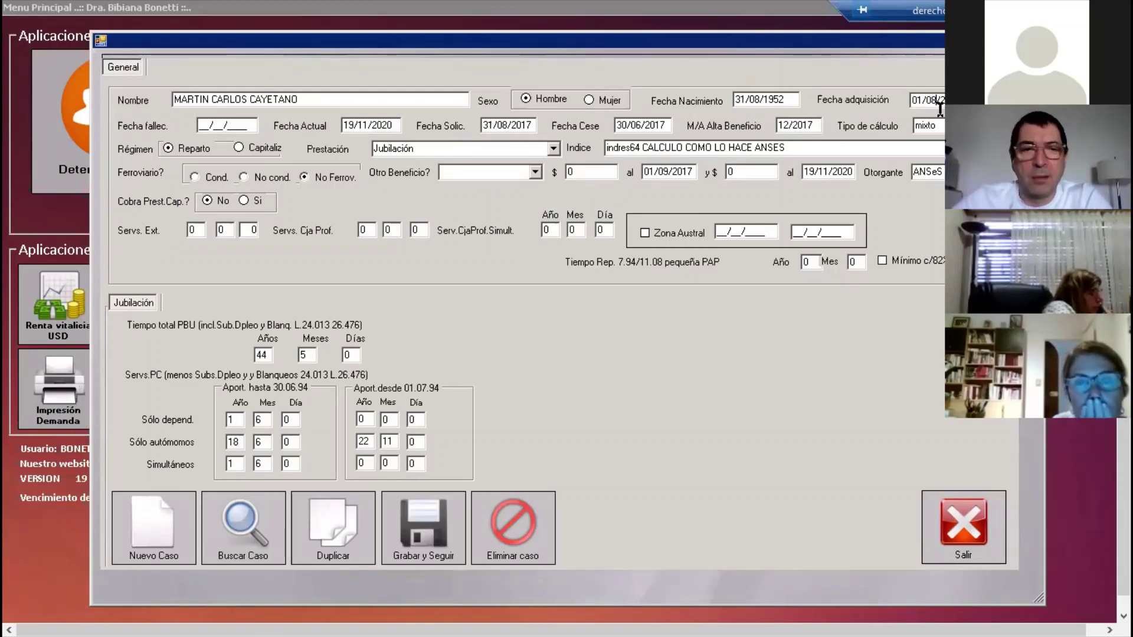
Save the case with acquisition date 01/08/2017 and continue the calculation to the self-employed section
{"action": "left_click_drag", "start_coordinate": [412, 39], "coordinate": [385, 23]}
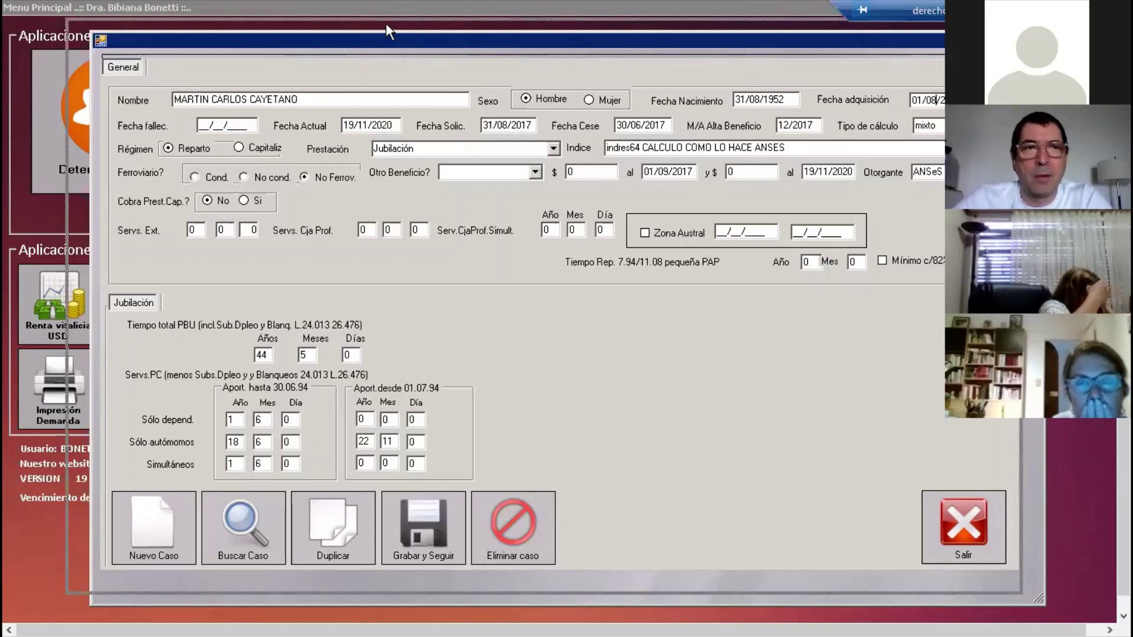
{"action": "left_click", "coordinate": [402, 518]}
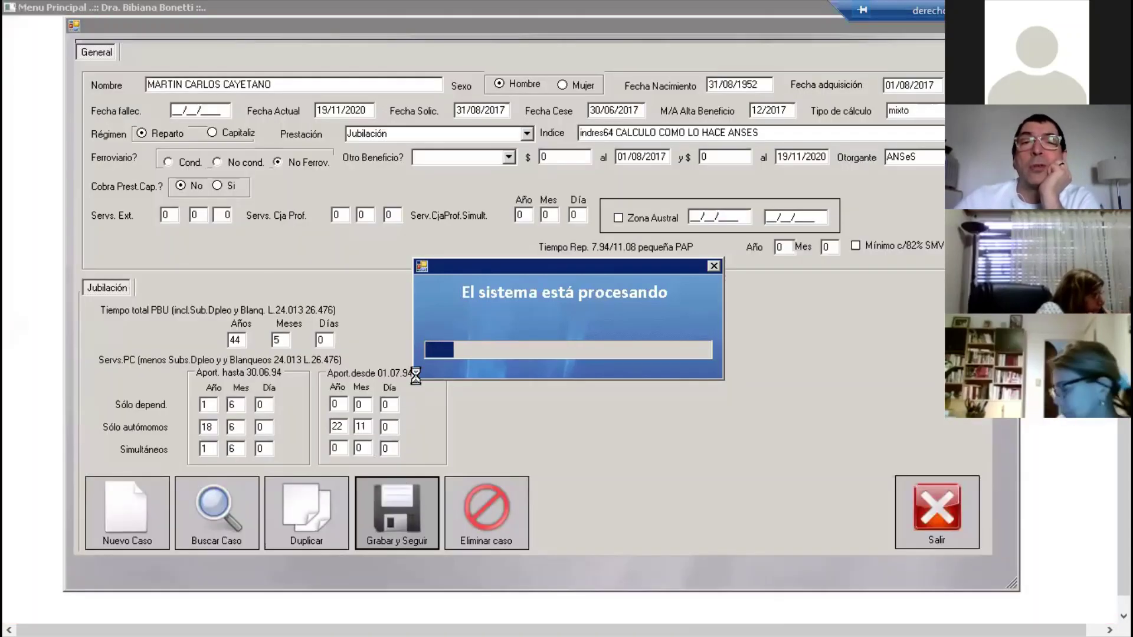
{"action": "left_click", "coordinate": [621, 366]}
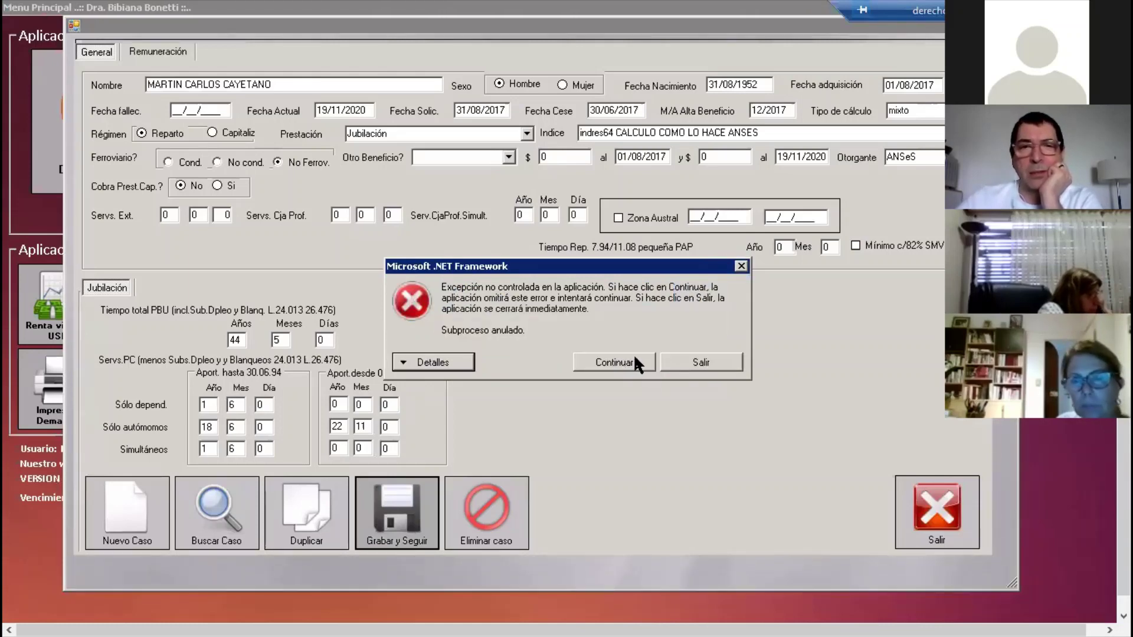
{"action": "left_click", "coordinate": [638, 363]}
{"action": "left_click", "coordinate": [645, 376]}
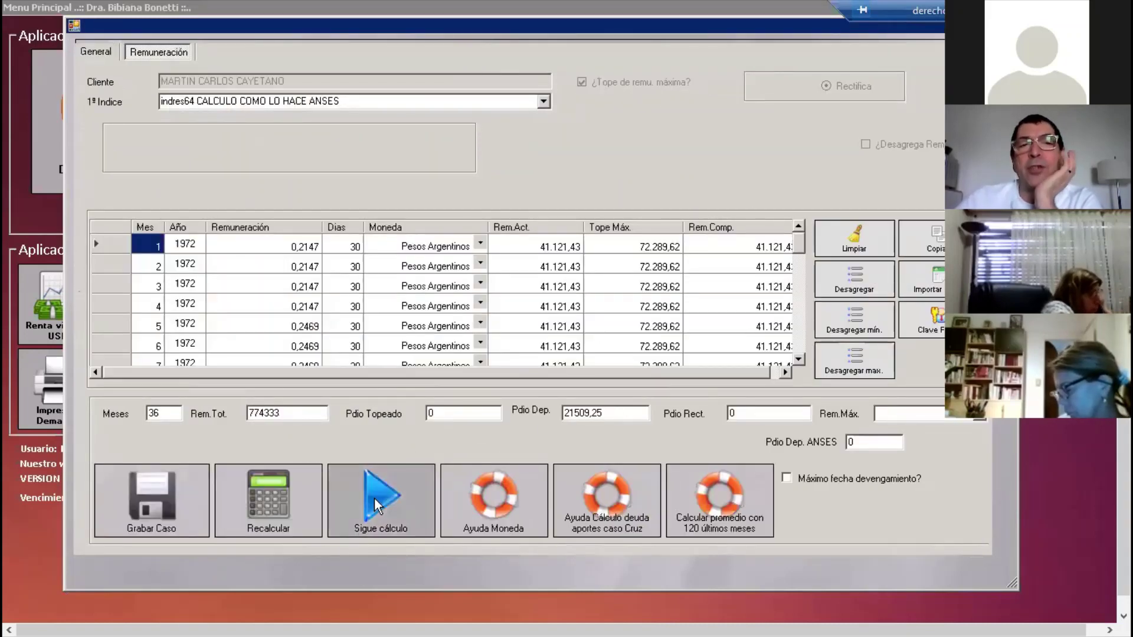
{"action": "left_click", "coordinate": [405, 498]}
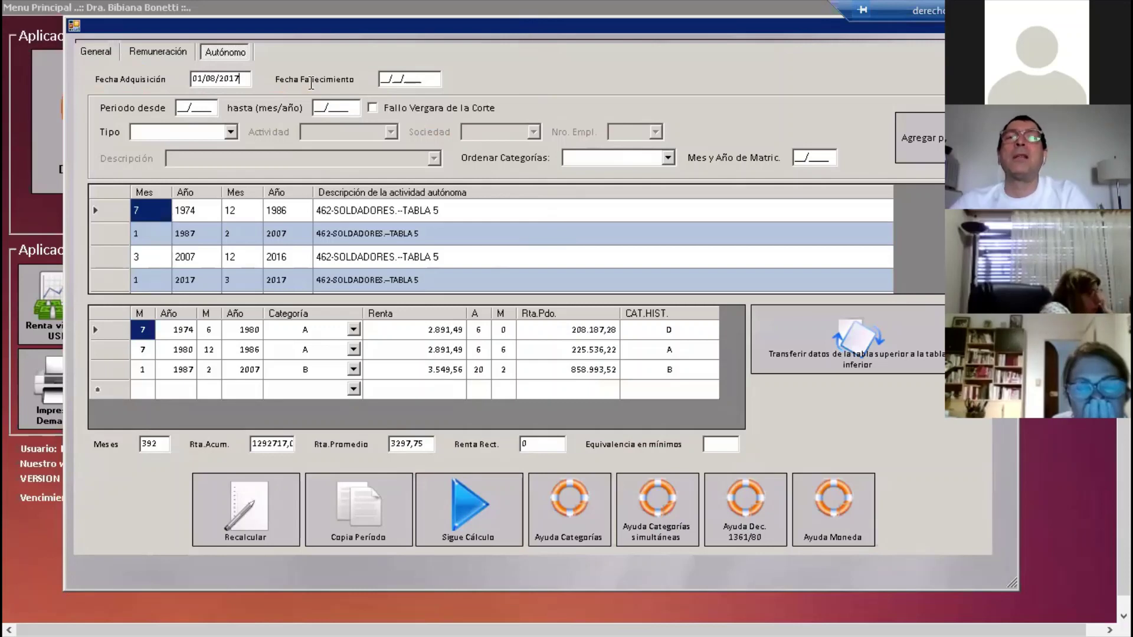
{"action": "double_click", "coordinate": [233, 78]}
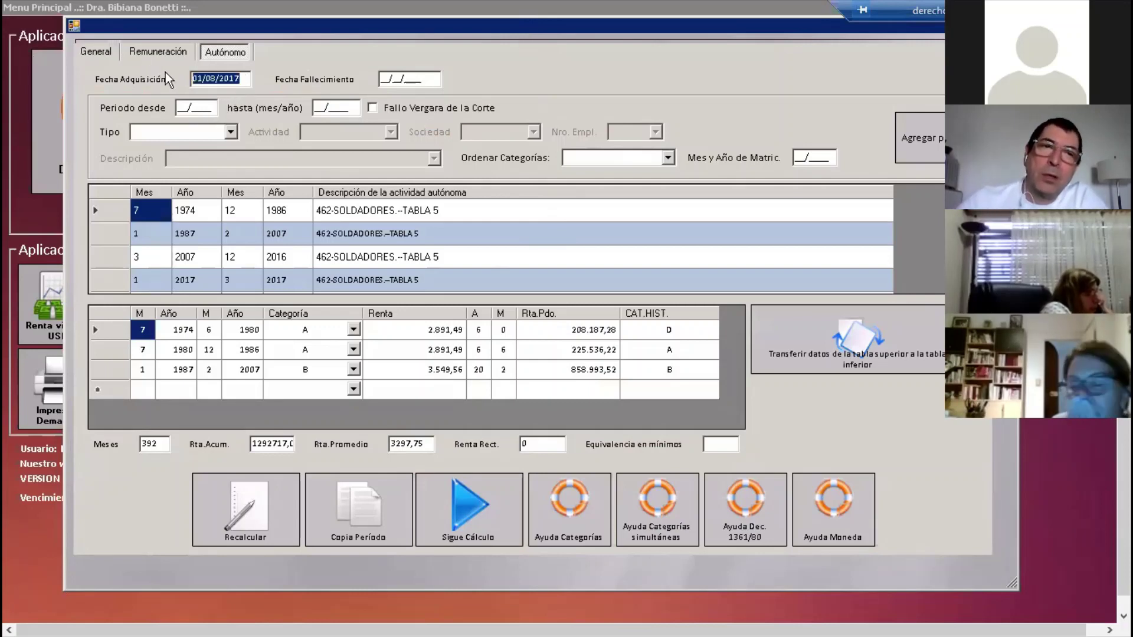
{"action": "left_click", "coordinate": [239, 82]}
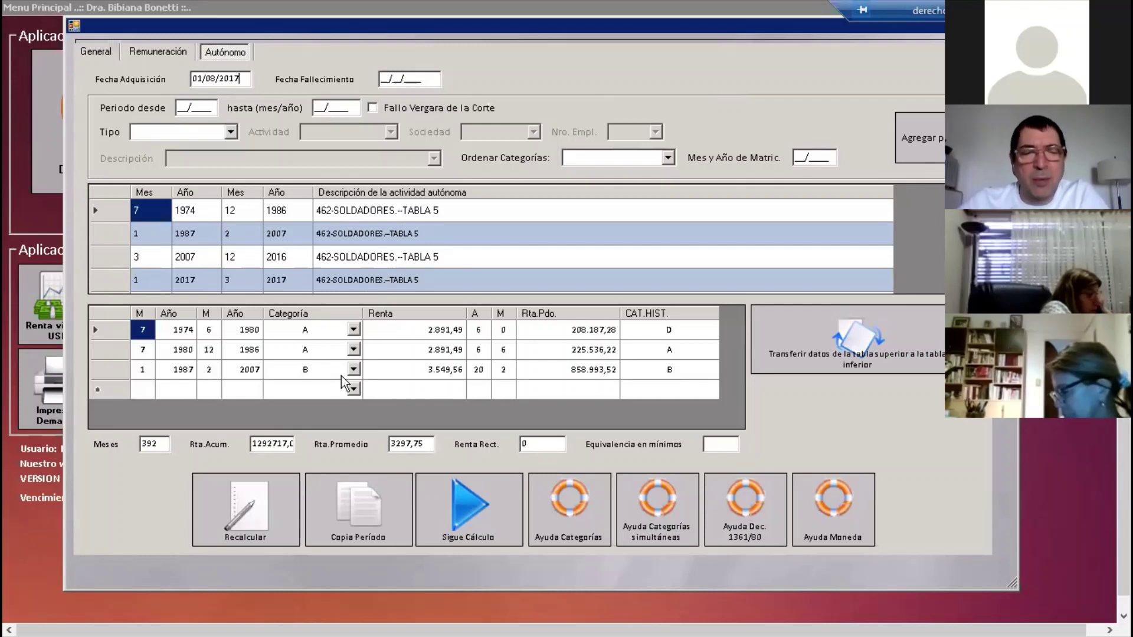
Delete the self-employed activity periods starting 3/2007, 1/2017 and 5/2017 from the activity table
{"action": "left_click", "coordinate": [122, 255]}
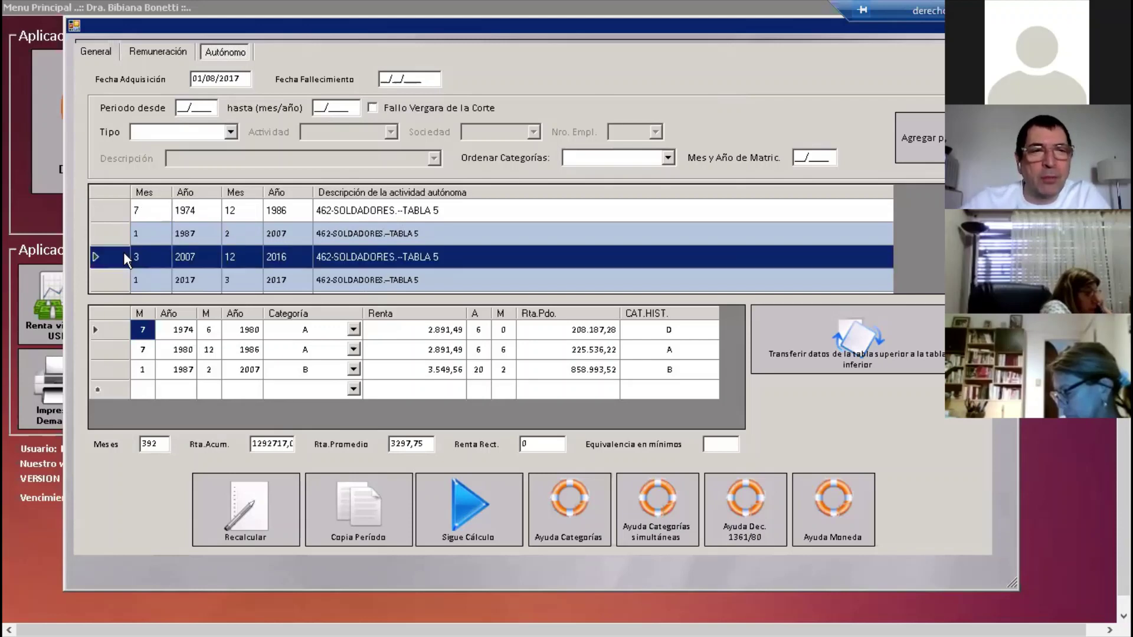
{"action": "left_click", "coordinate": [130, 275], "text": "shift"}
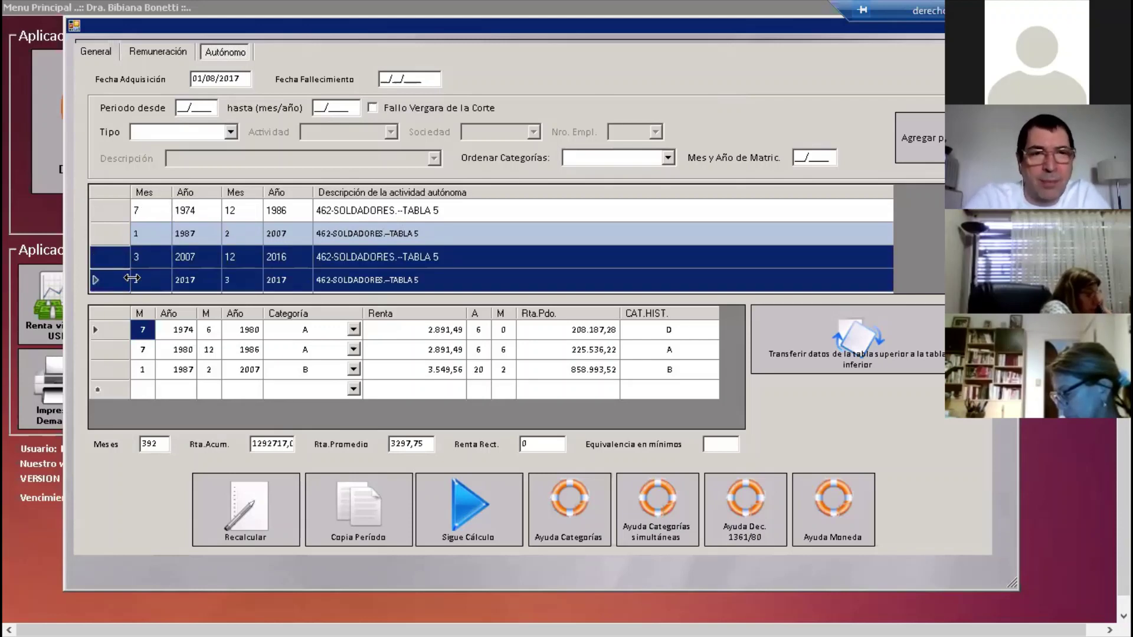
{"action": "key", "text": "Delete"}
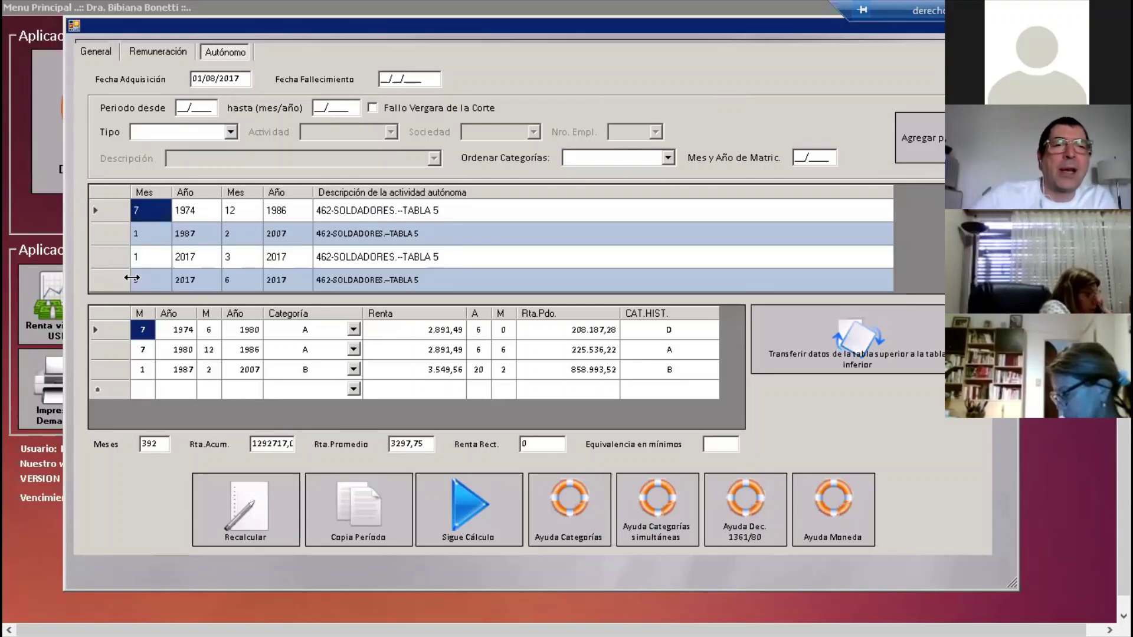
{"action": "left_click", "coordinate": [111, 256]}
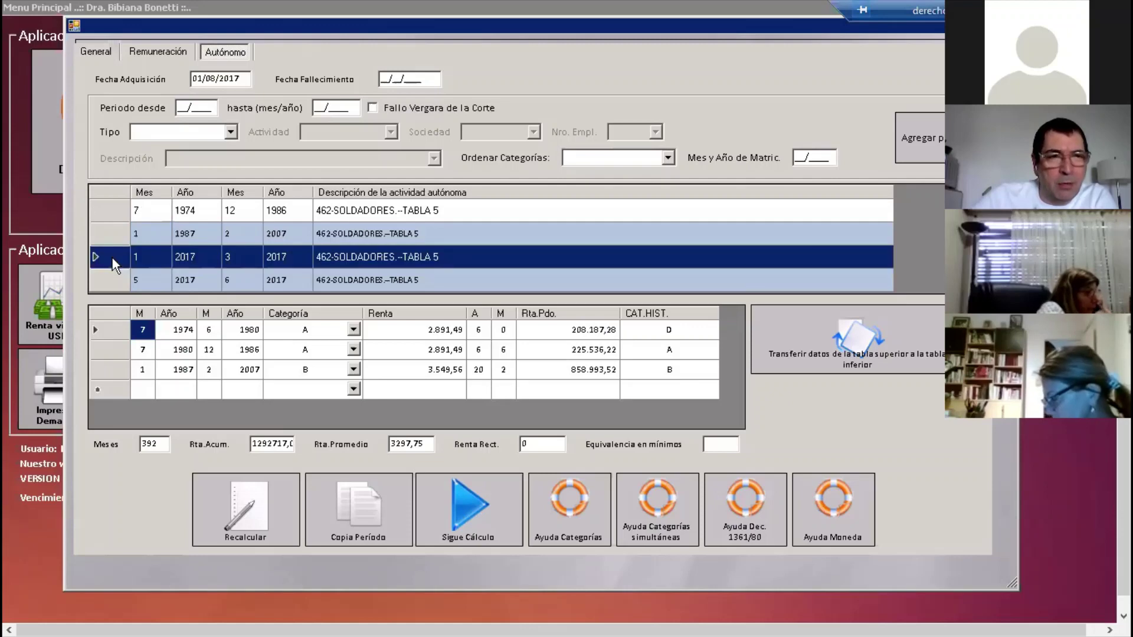
{"action": "left_click", "coordinate": [117, 280], "text": "shift"}
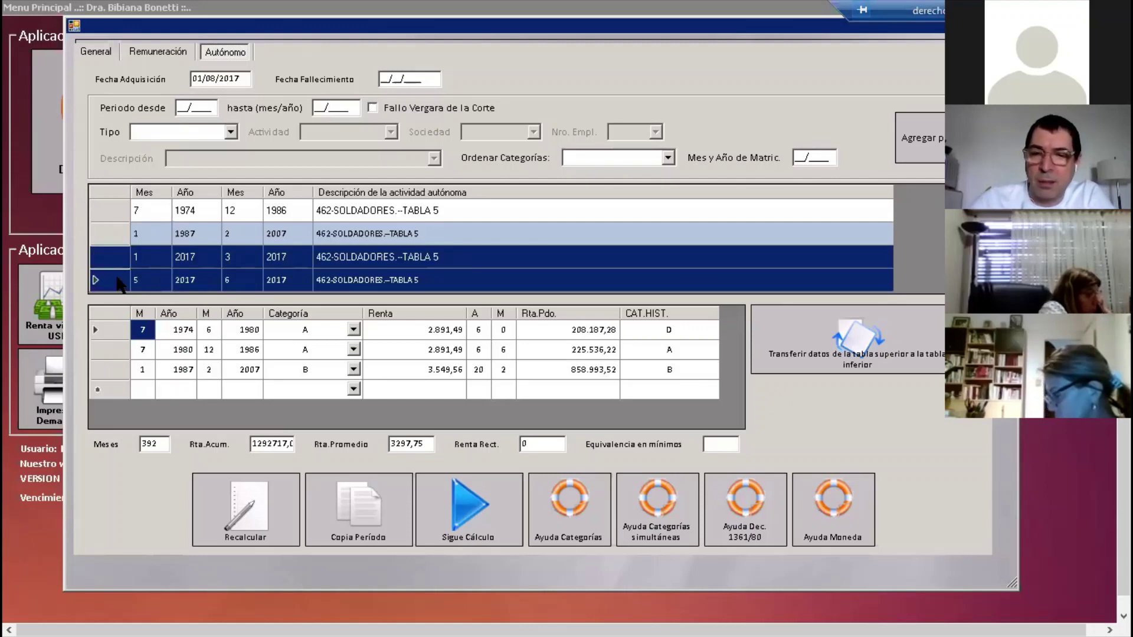
{"action": "key", "text": "Delete"}
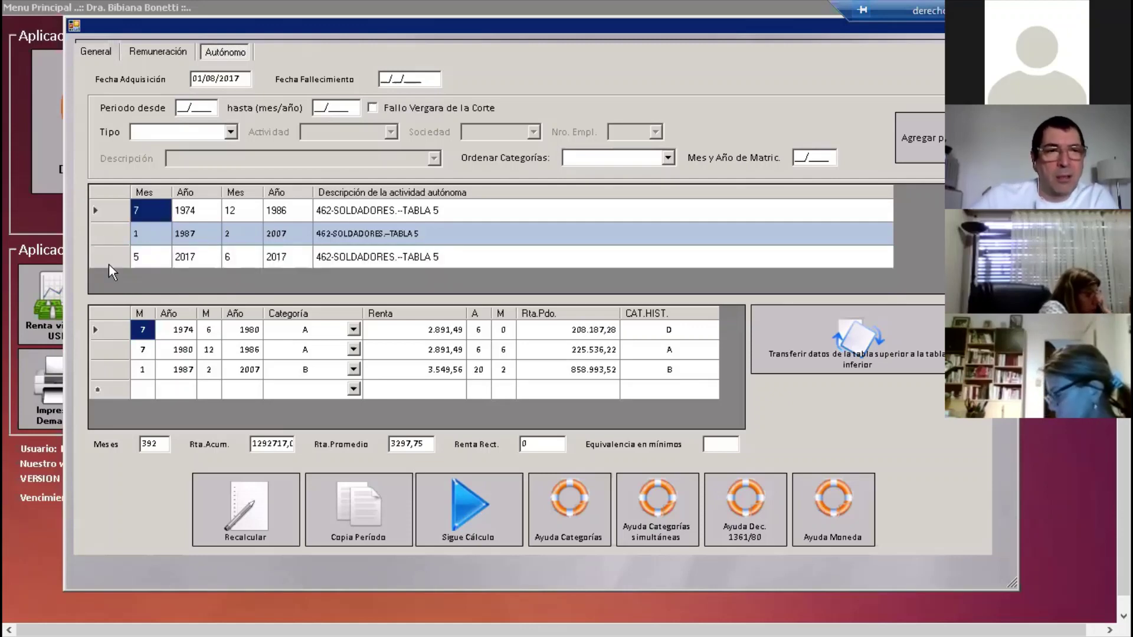
{"action": "left_click", "coordinate": [112, 253]}
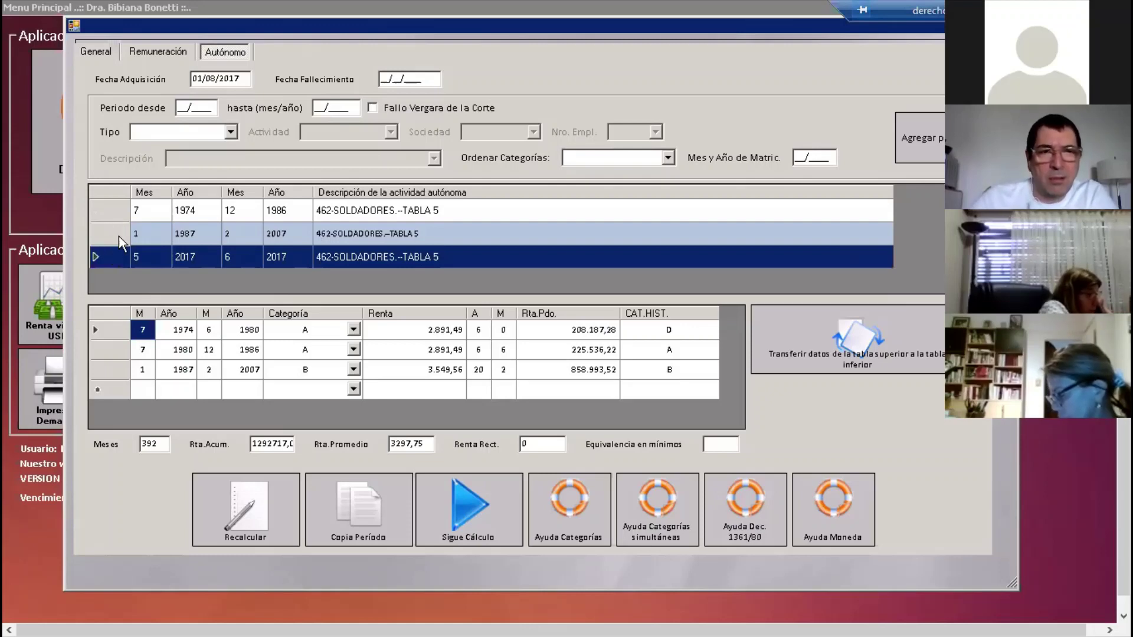
{"action": "key", "text": "Delete"}
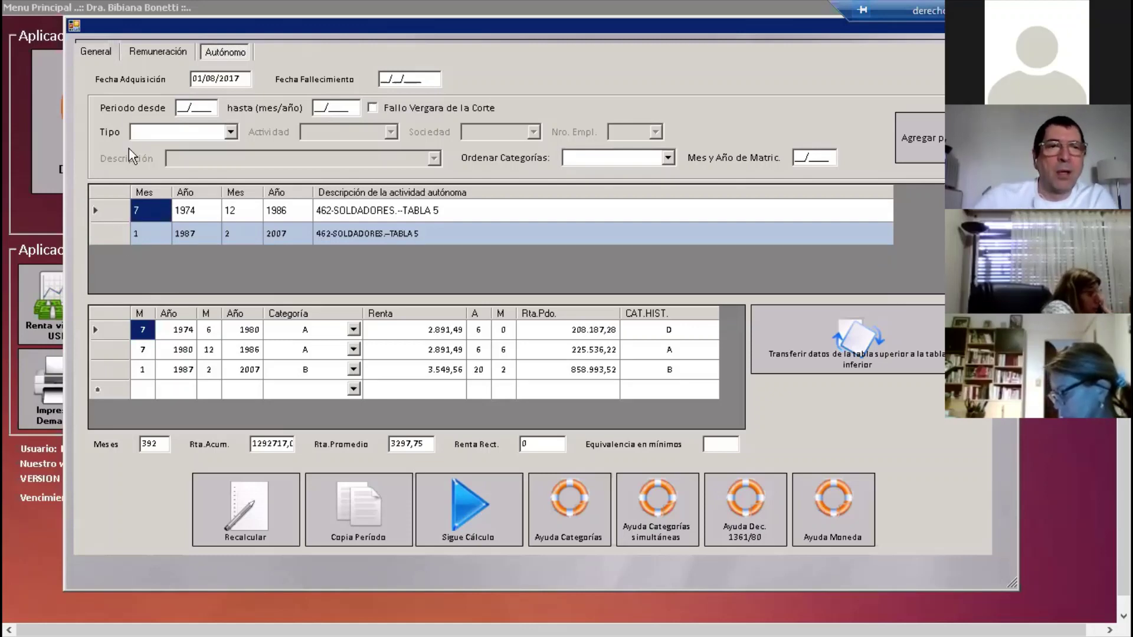
Set the new self-employed activity period from 03/2007 to 12/2016
{"action": "left_click", "coordinate": [190, 107]}
{"action": "type", "text": "03/200"}
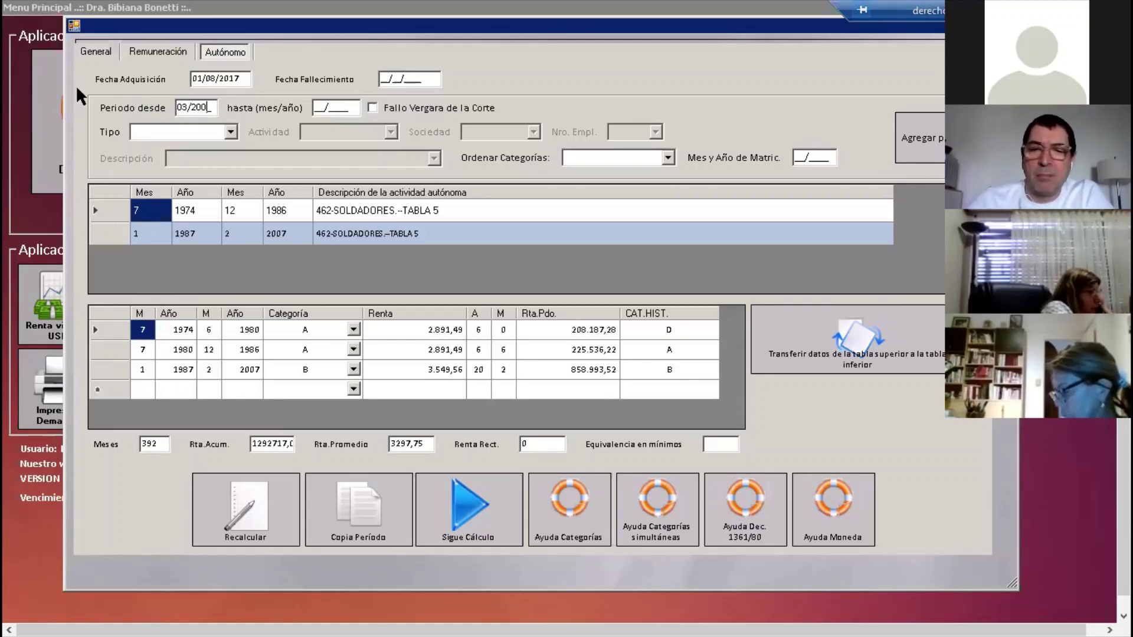
{"action": "type", "text": "7"}
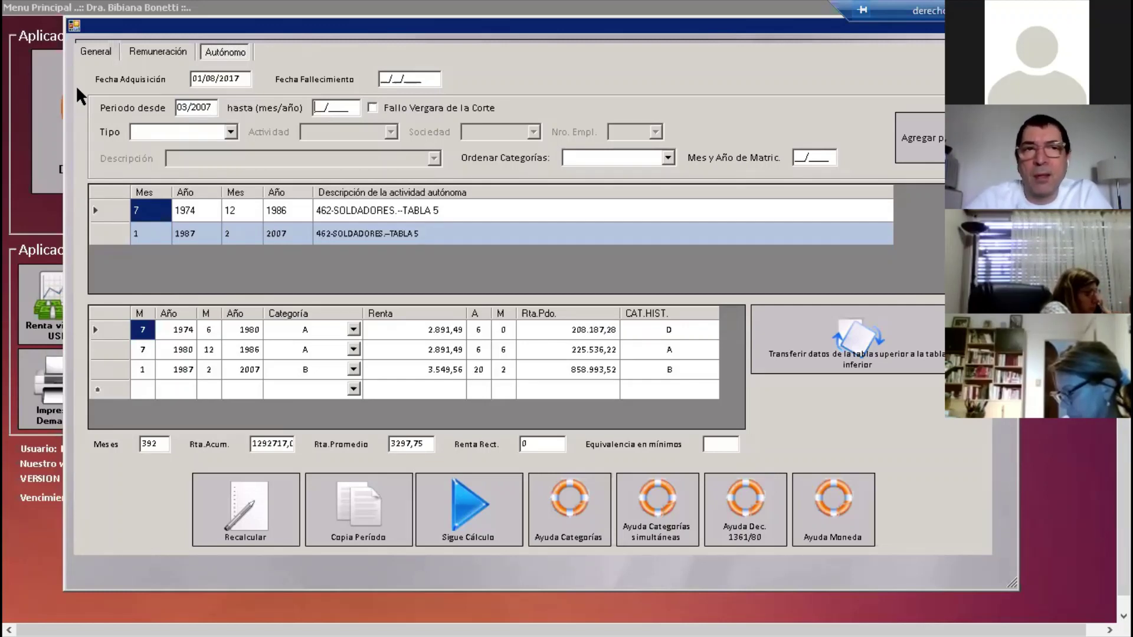
{"action": "type", "text": "12/201"}
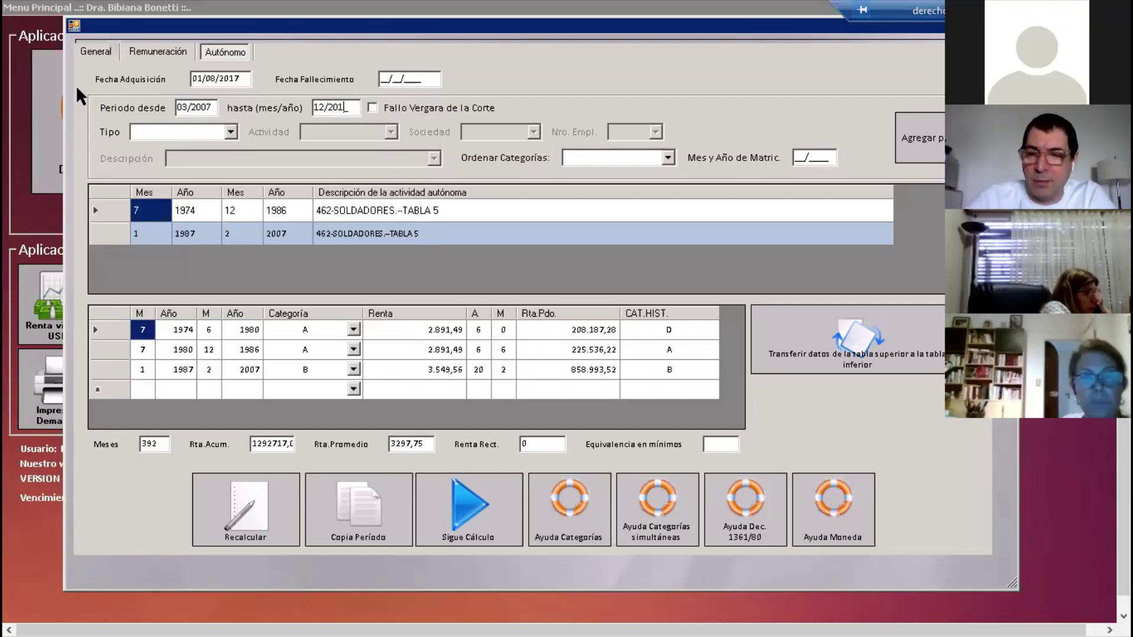
{"action": "type", "text": "6"}
{"action": "key", "text": "Return"}
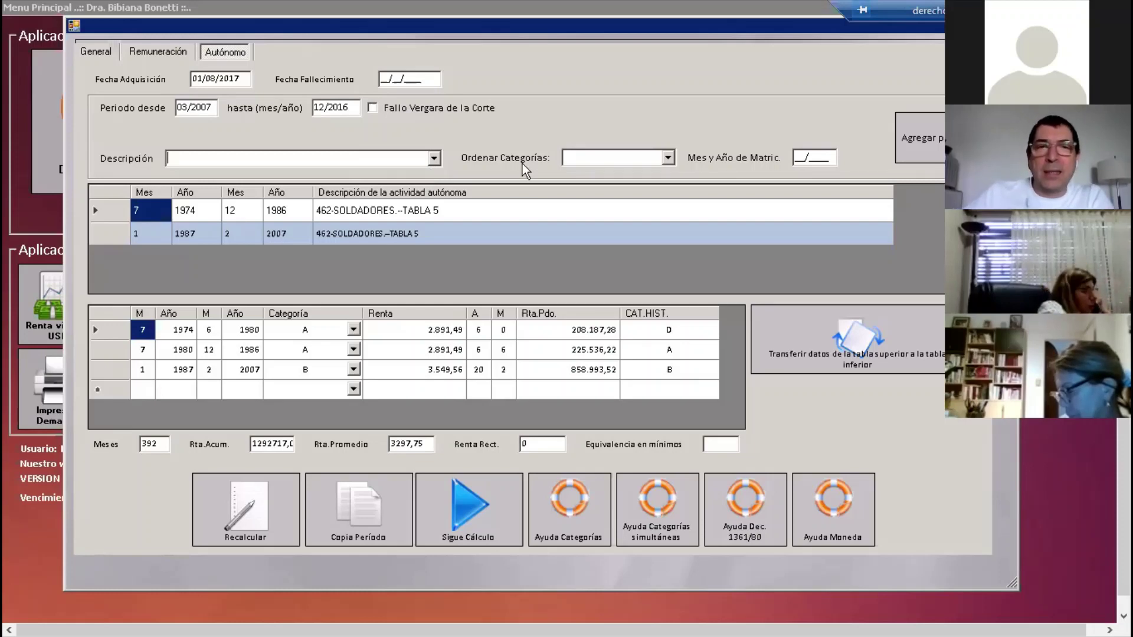
Add the period under category 302-Ni Socio Ni Servicios Cat.II >$25.000 (Obligatoria), with new categories sorted by Cat. ANSeS, and transfer it to the lower table
{"action": "left_click", "coordinate": [667, 158]}
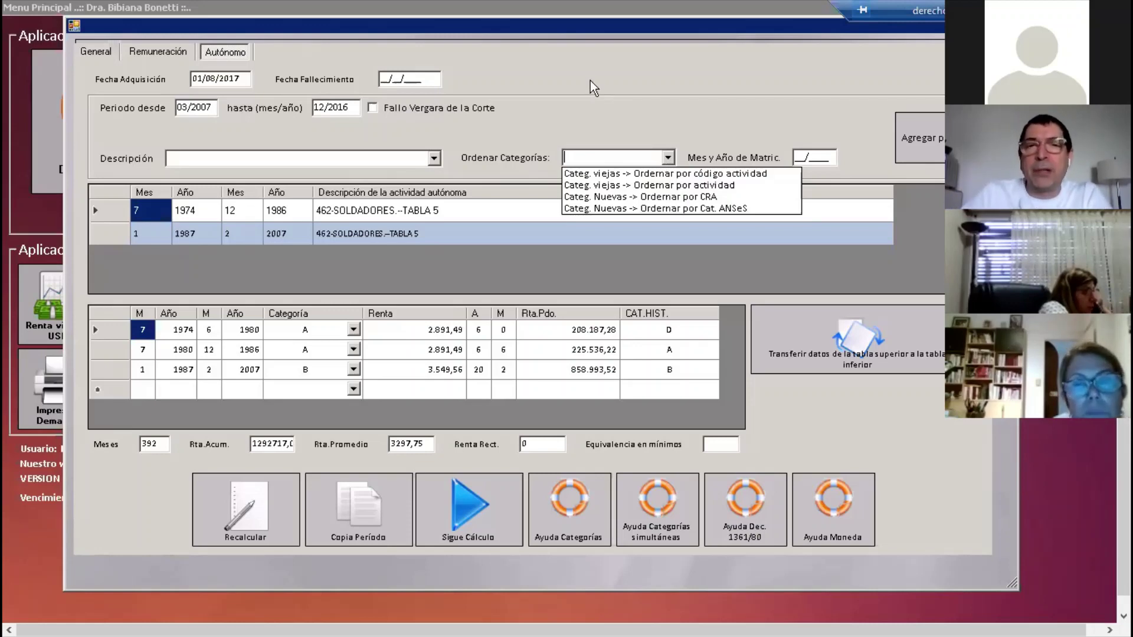
{"action": "left_click", "coordinate": [663, 207]}
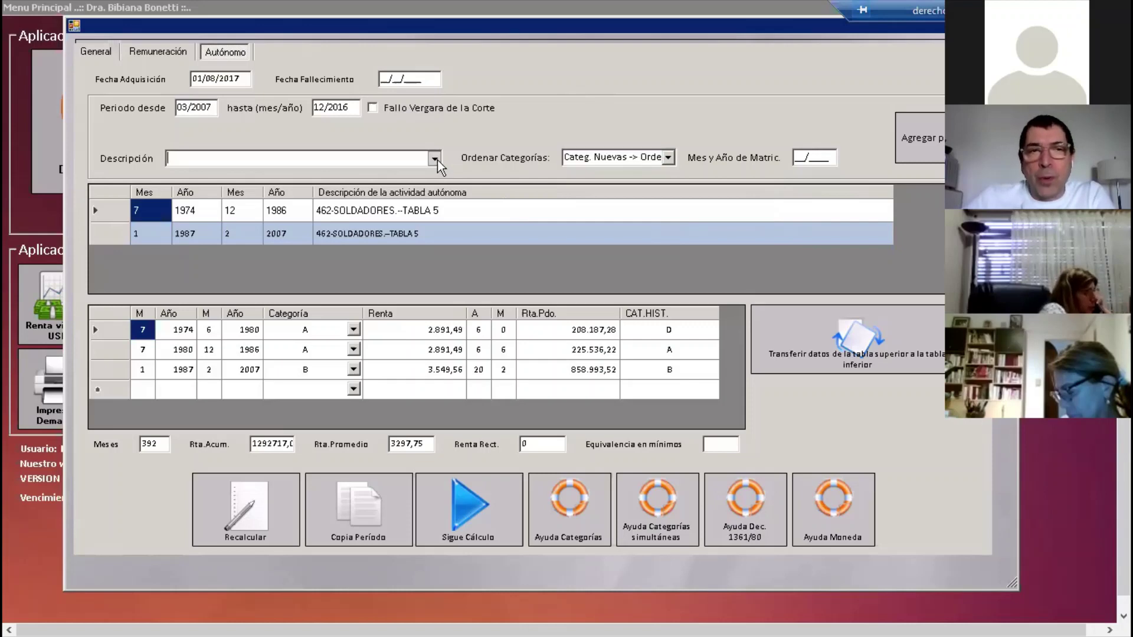
{"action": "left_click", "coordinate": [437, 161]}
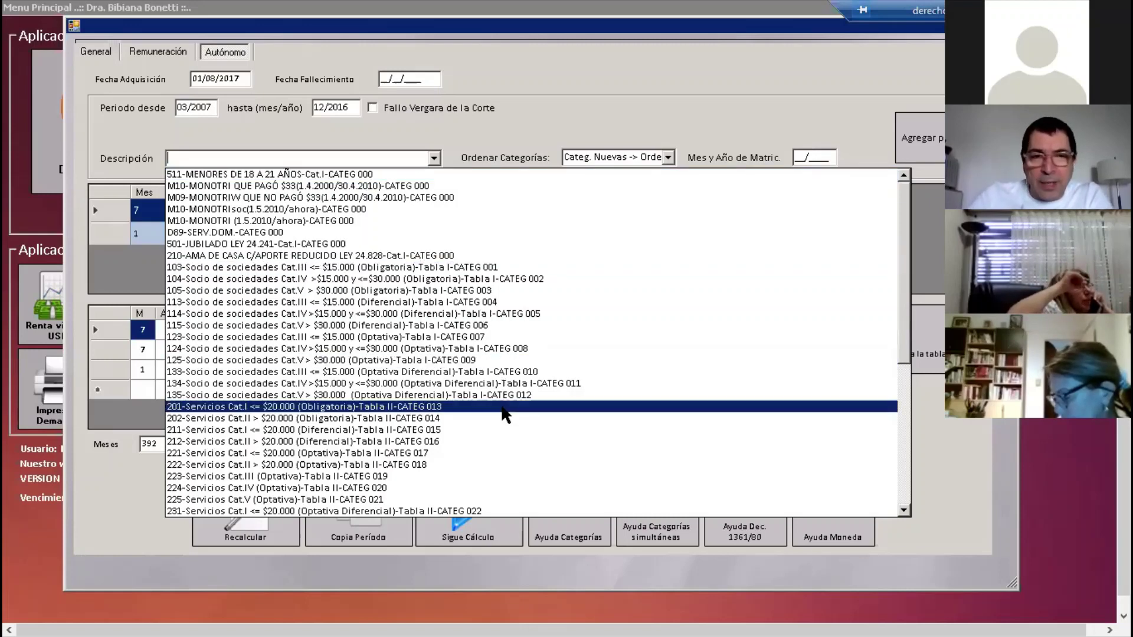
{"action": "scroll", "coordinate": [504, 413], "scroll_direction": "down", "scroll_amount": 4}
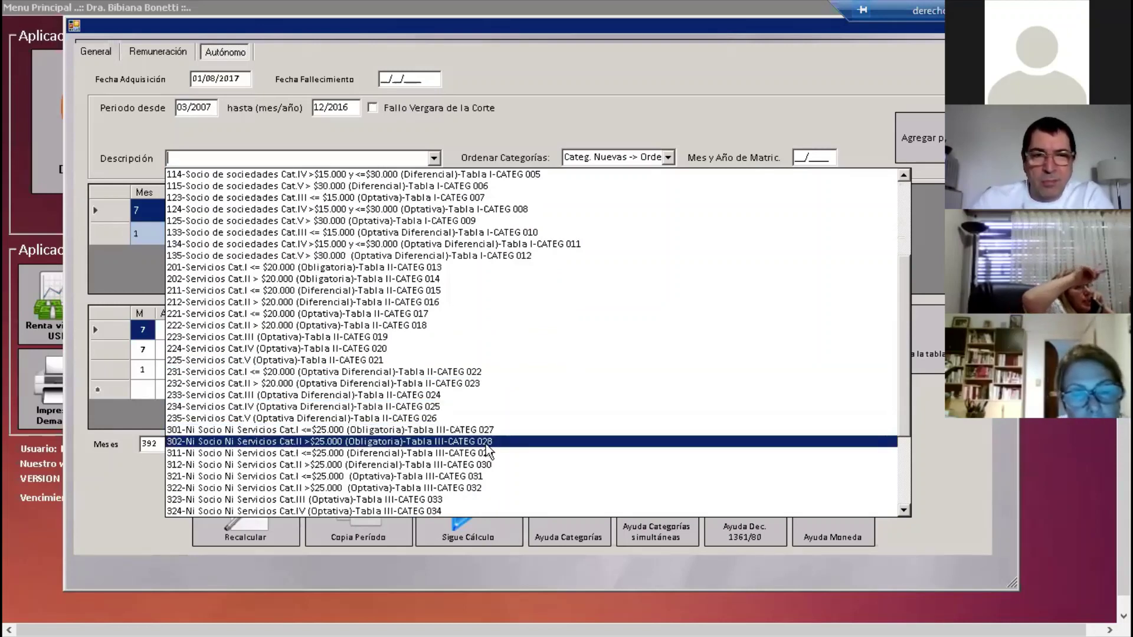
{"action": "left_click", "coordinate": [486, 440]}
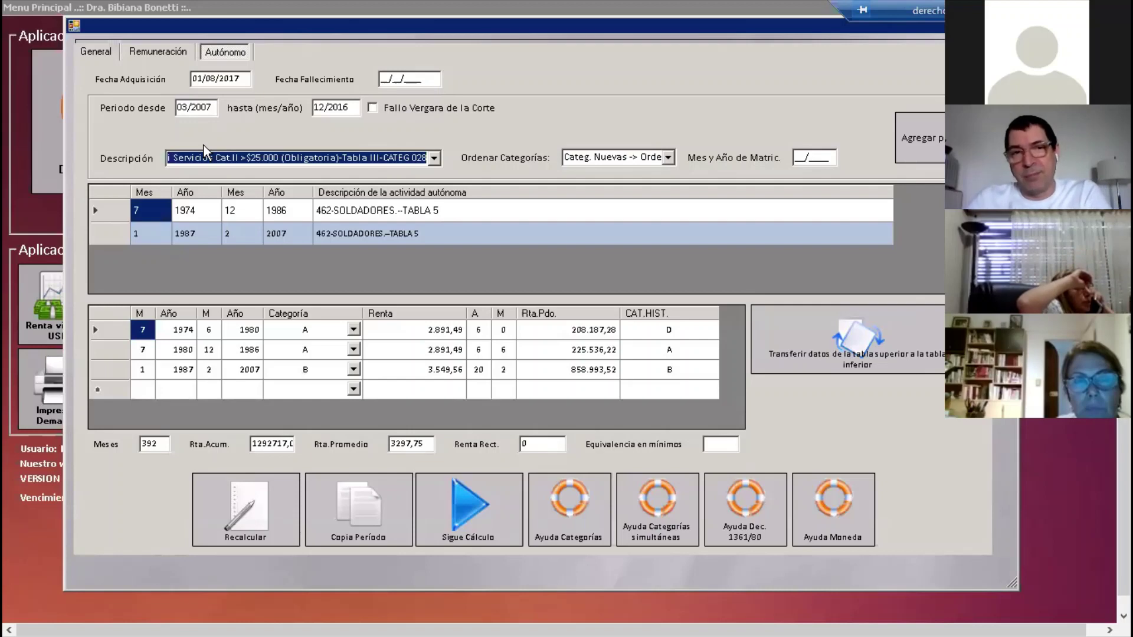
{"action": "left_click", "coordinate": [912, 141]}
{"action": "left_click", "coordinate": [792, 349]}
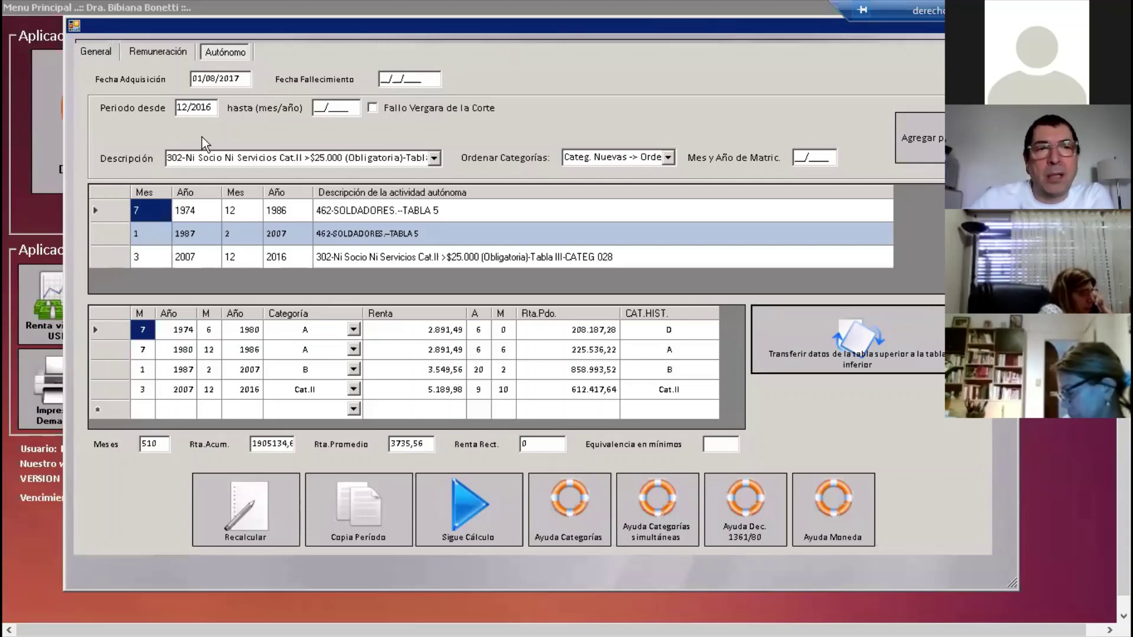
Add a self-employed period from 01/2017 to 03/2017 under category 302-Ni Socio Ni Servicios Cat.II
{"action": "left_click", "coordinate": [213, 111]}
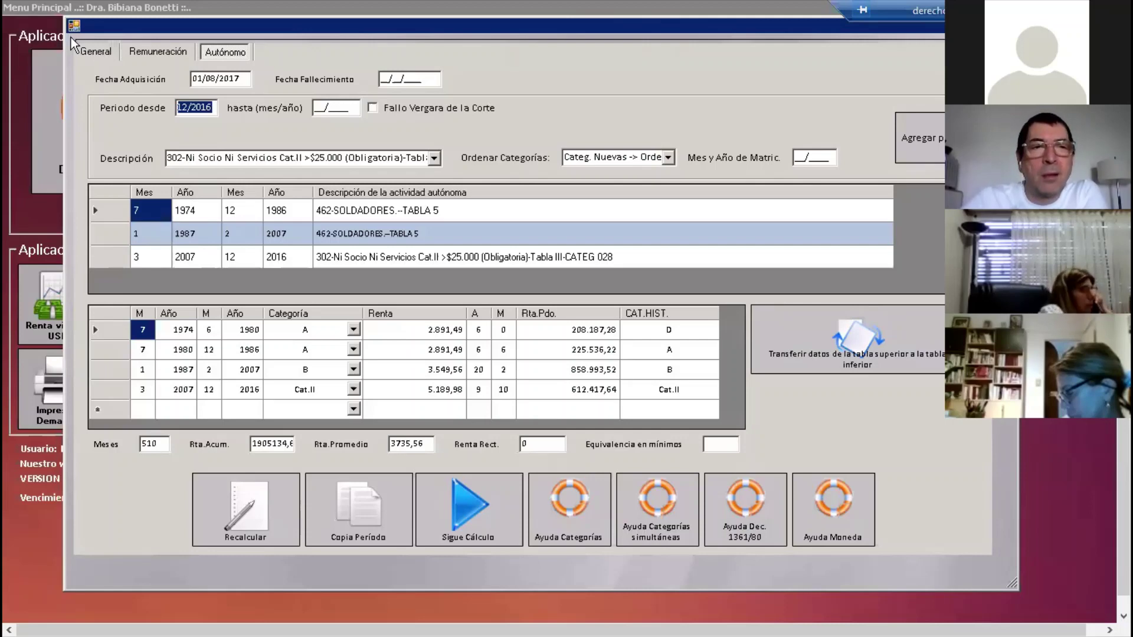
{"action": "type", "text": "01/2017"}
{"action": "key", "text": "Tab"}
{"action": "type", "text": "03/2017"}
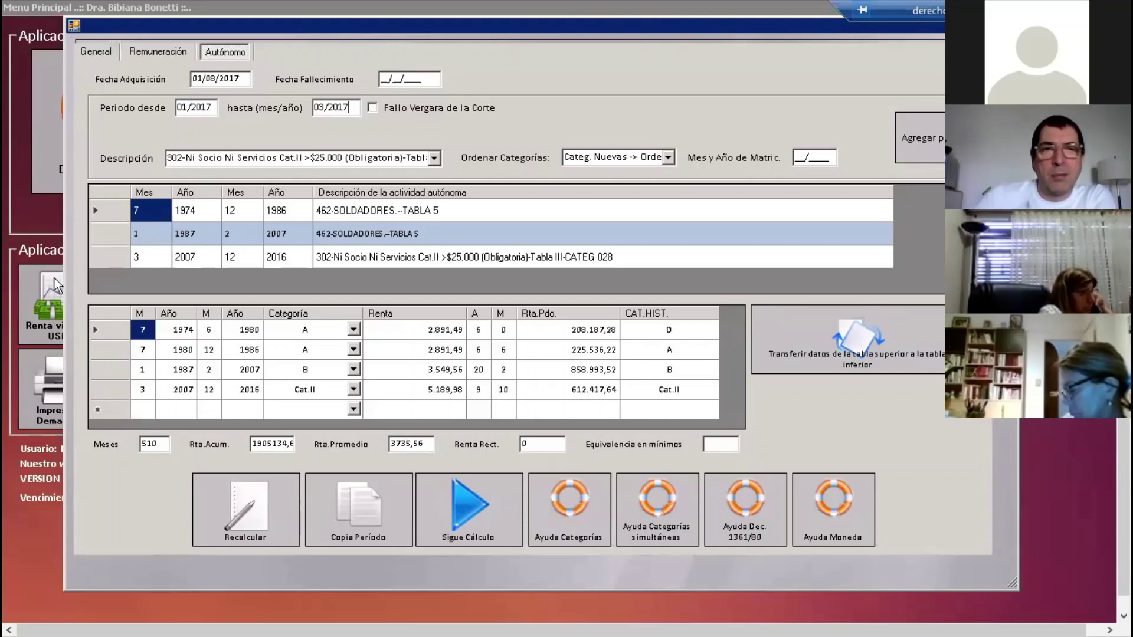
{"action": "left_click", "coordinate": [433, 159]}
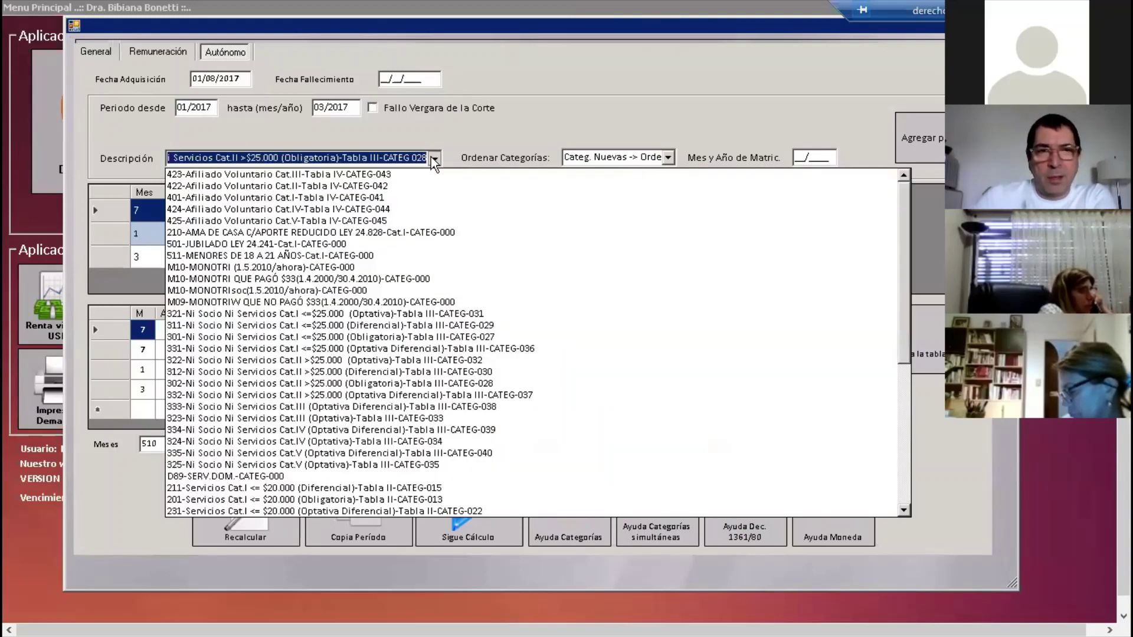
{"action": "left_click", "coordinate": [668, 158]}
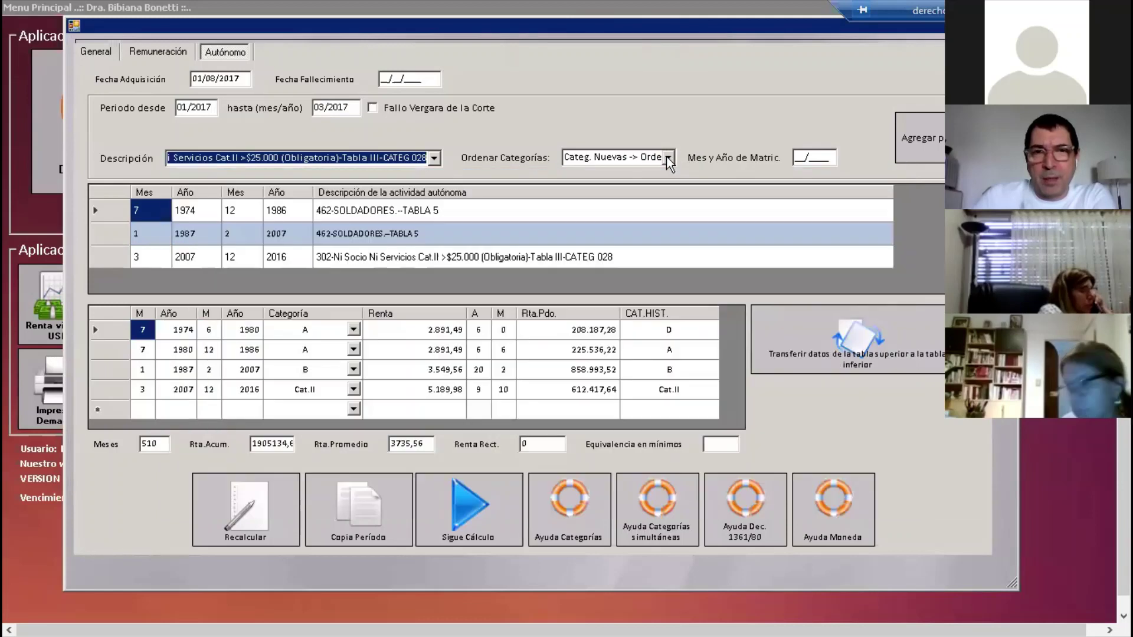
{"action": "left_click", "coordinate": [667, 157]}
{"action": "left_click", "coordinate": [649, 203]}
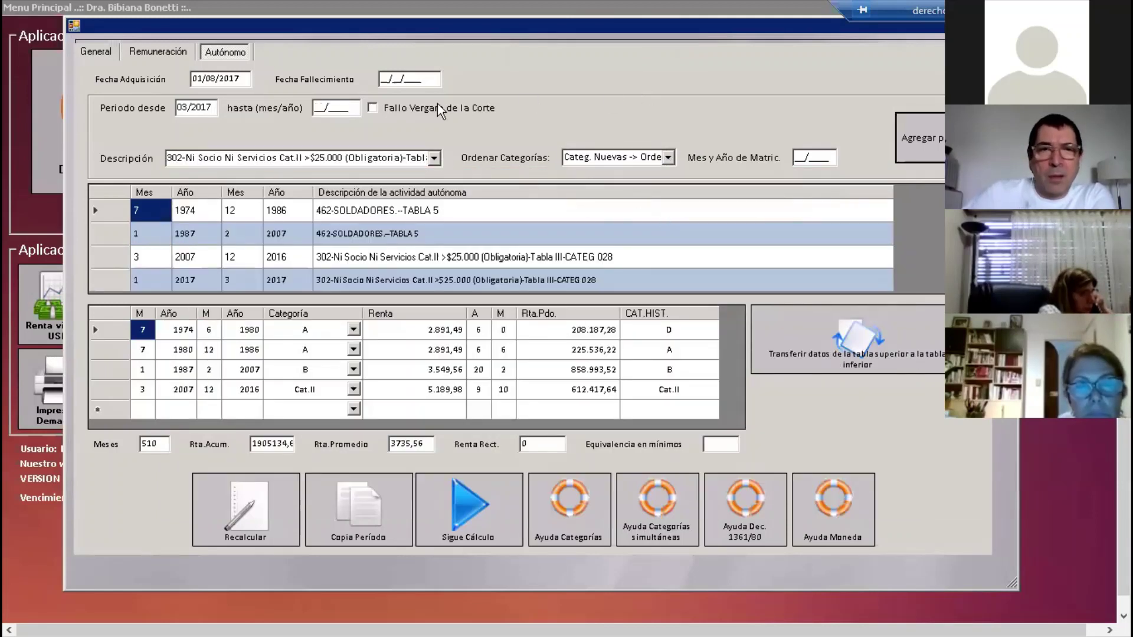
Choose category 103-Socio de sociedades Cat.III <= $15.000 (Obligatoria) for the new period entry and set its end to 03/2017
{"action": "left_click", "coordinate": [434, 159]}
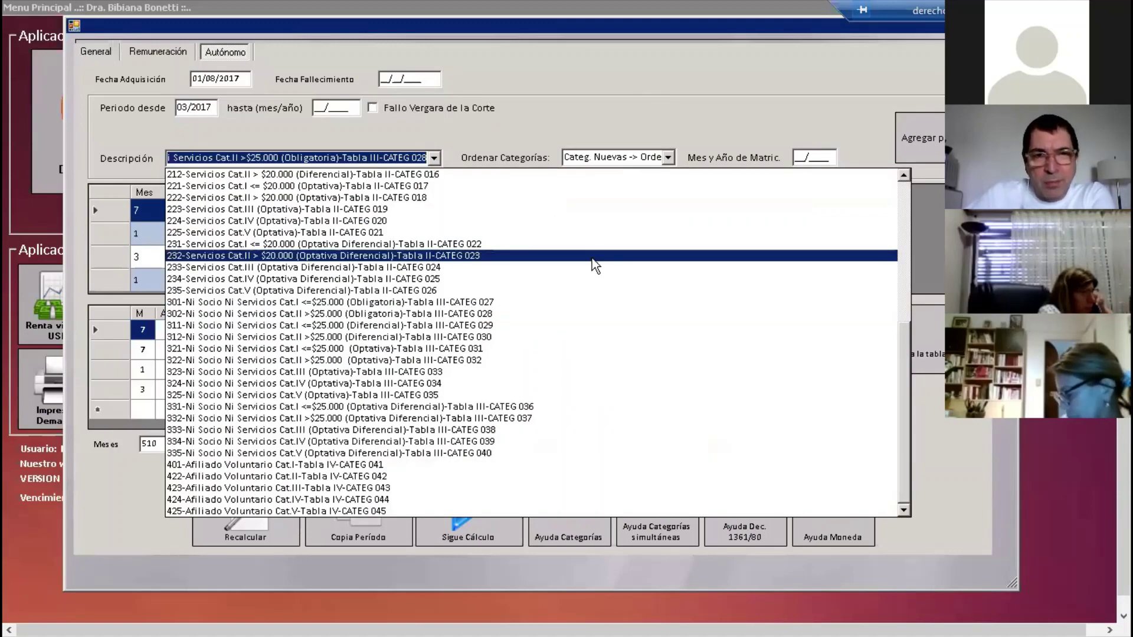
{"action": "scroll", "coordinate": [592, 258], "scroll_direction": "up", "scroll_amount": 8}
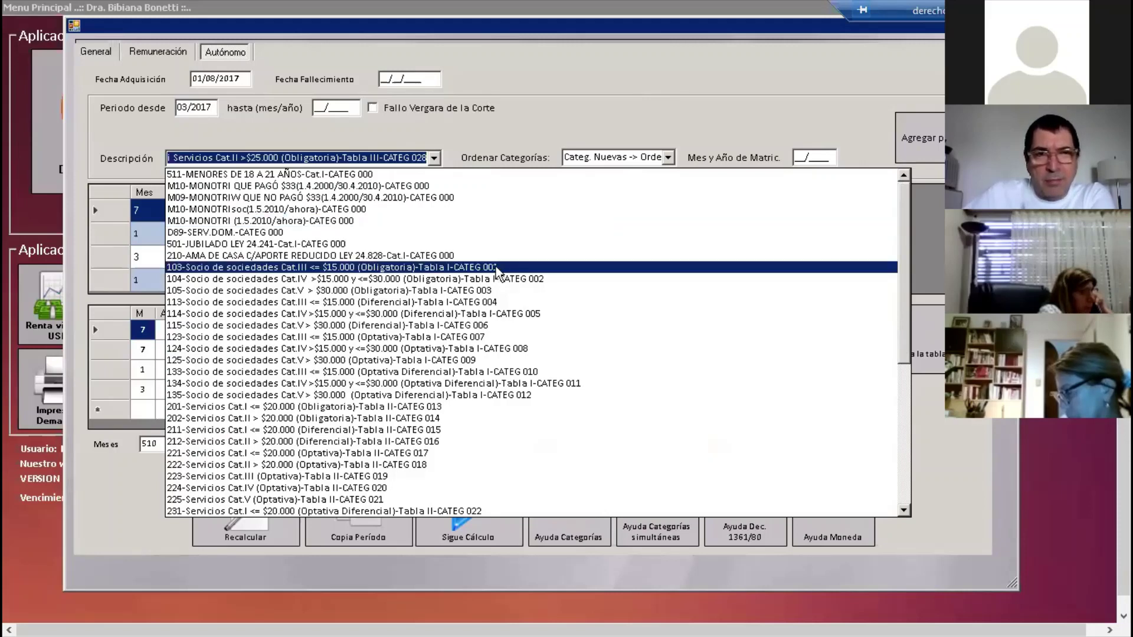
{"action": "left_click", "coordinate": [496, 267]}
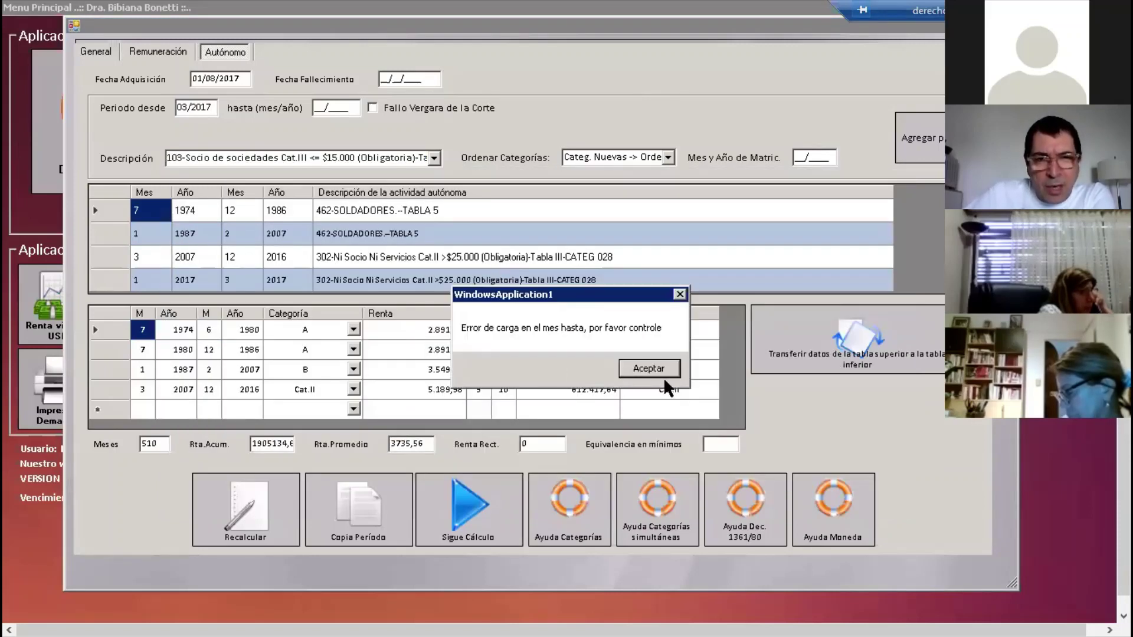
{"action": "left_click", "coordinate": [649, 367]}
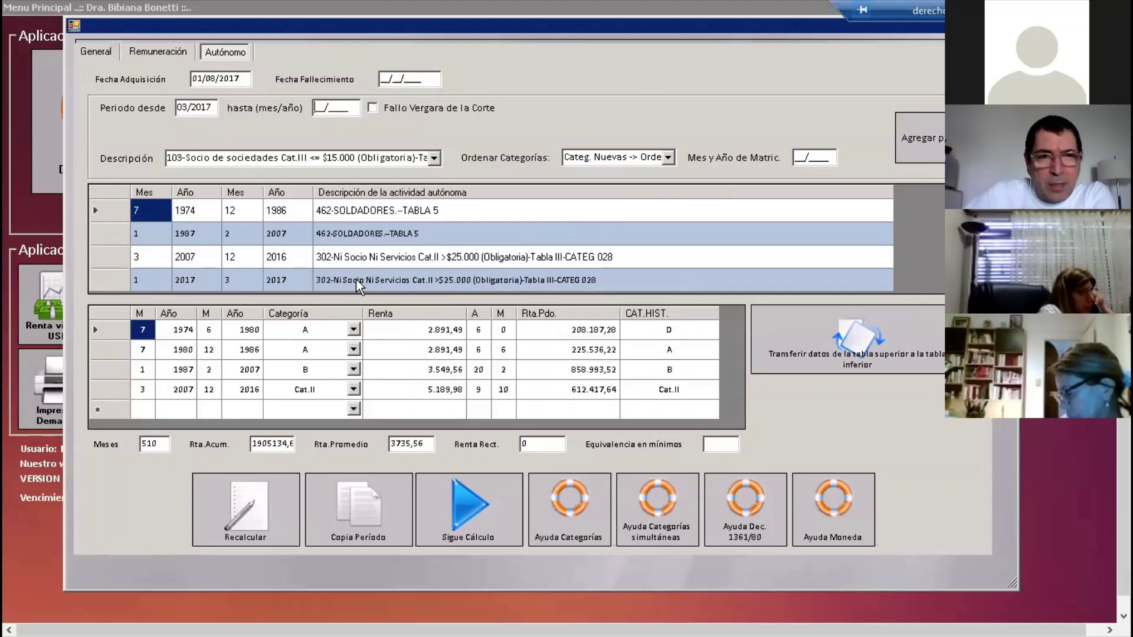
{"action": "left_click", "coordinate": [107, 279]}
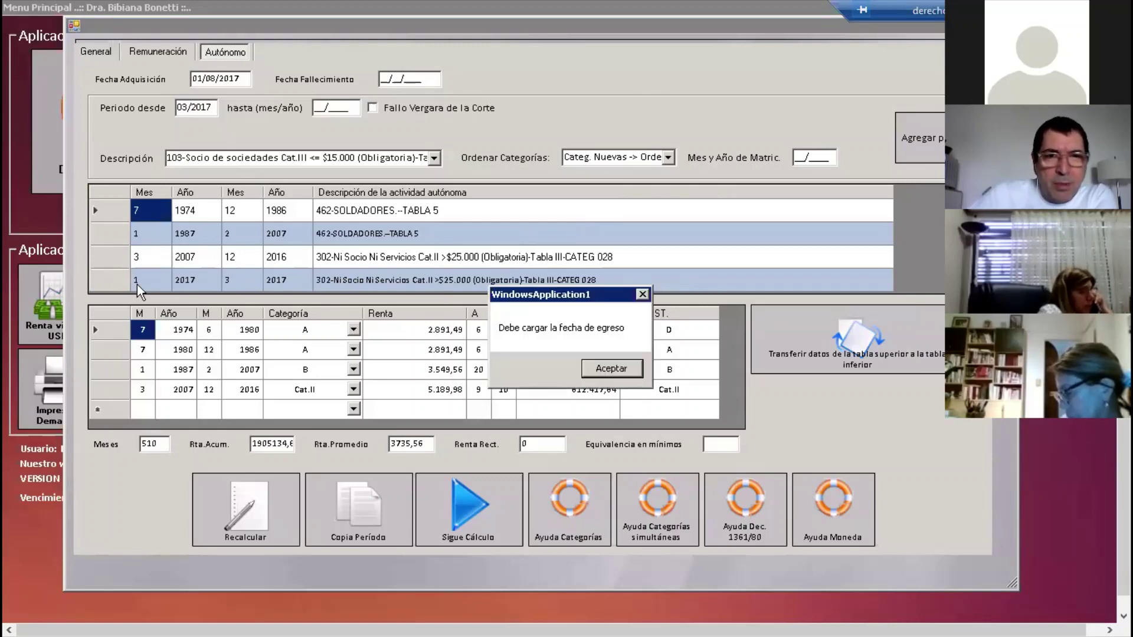
{"action": "left_click", "coordinate": [602, 371]}
{"action": "type", "text": "032017"}
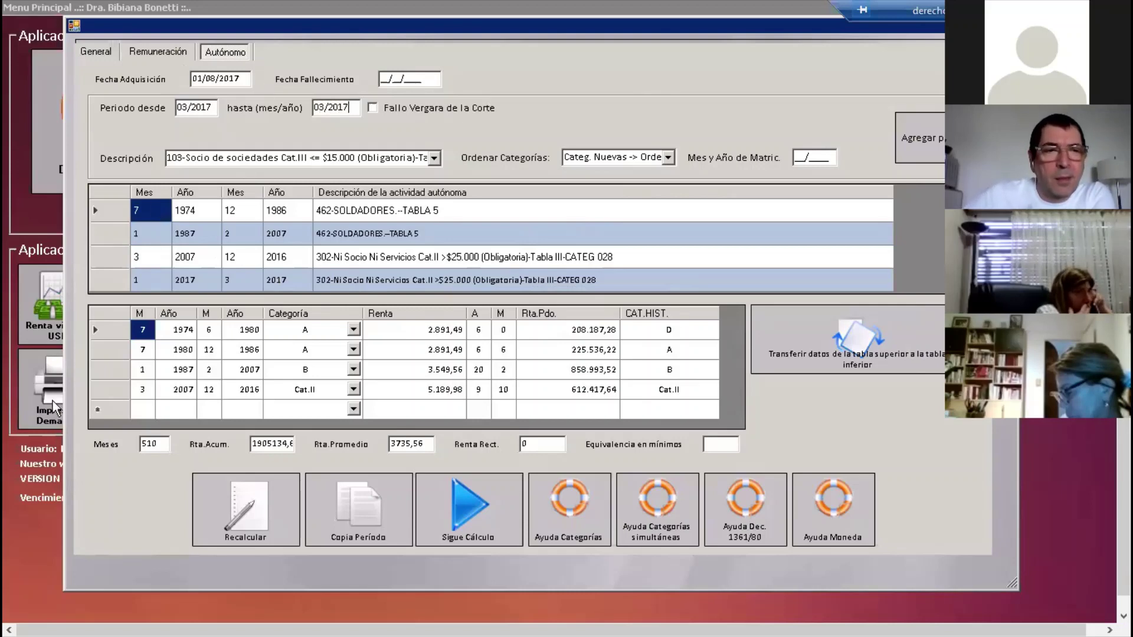
Delete the 1/2017 to 3/2017 activity period entered under category 302 from the activity table
{"action": "left_click", "coordinate": [111, 280]}
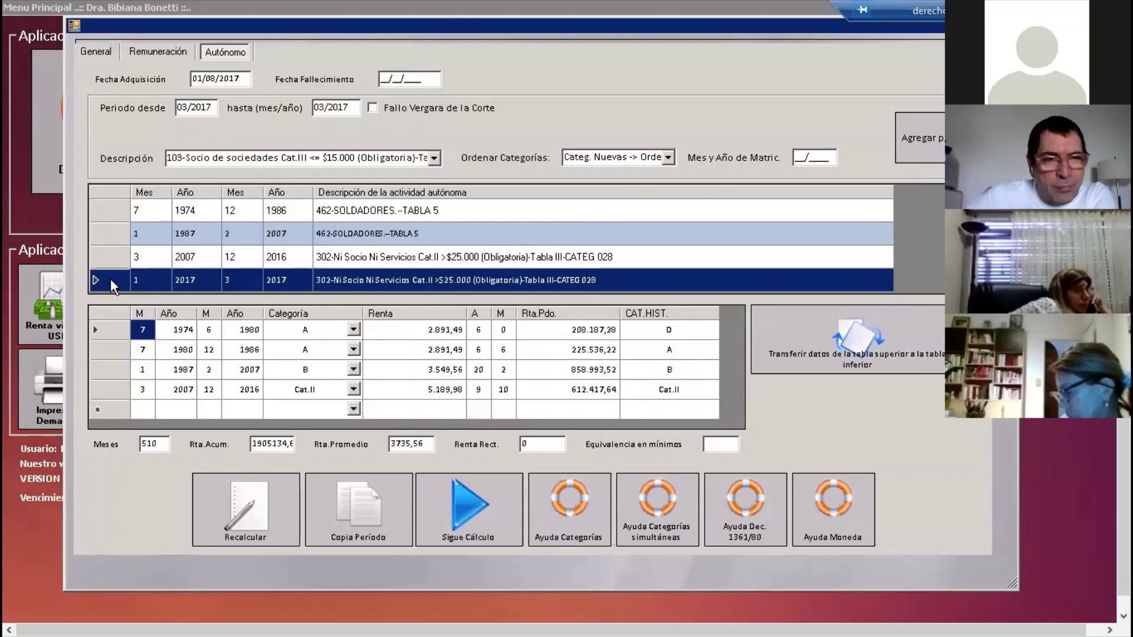
{"action": "key", "text": "Delete"}
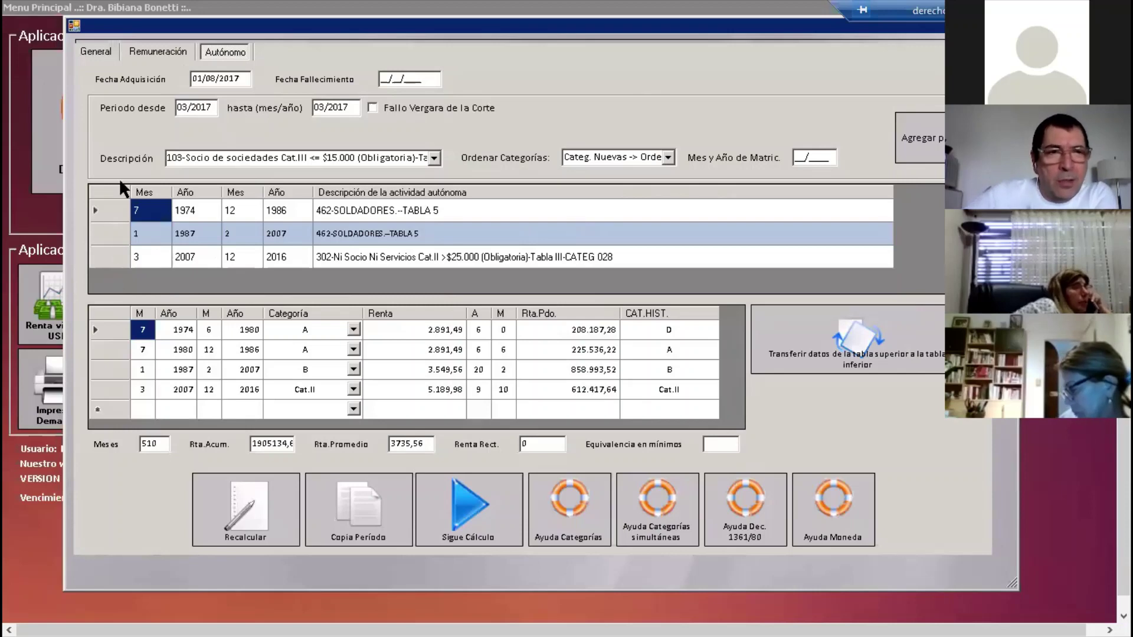
Add a self-employed period from 01/2017 to 03/2017 under category 103-Socio de sociedades Cat.III <= $15.000 (Obligatoria)
{"action": "key", "text": "Tab"}
{"action": "type", "text": "012017"}
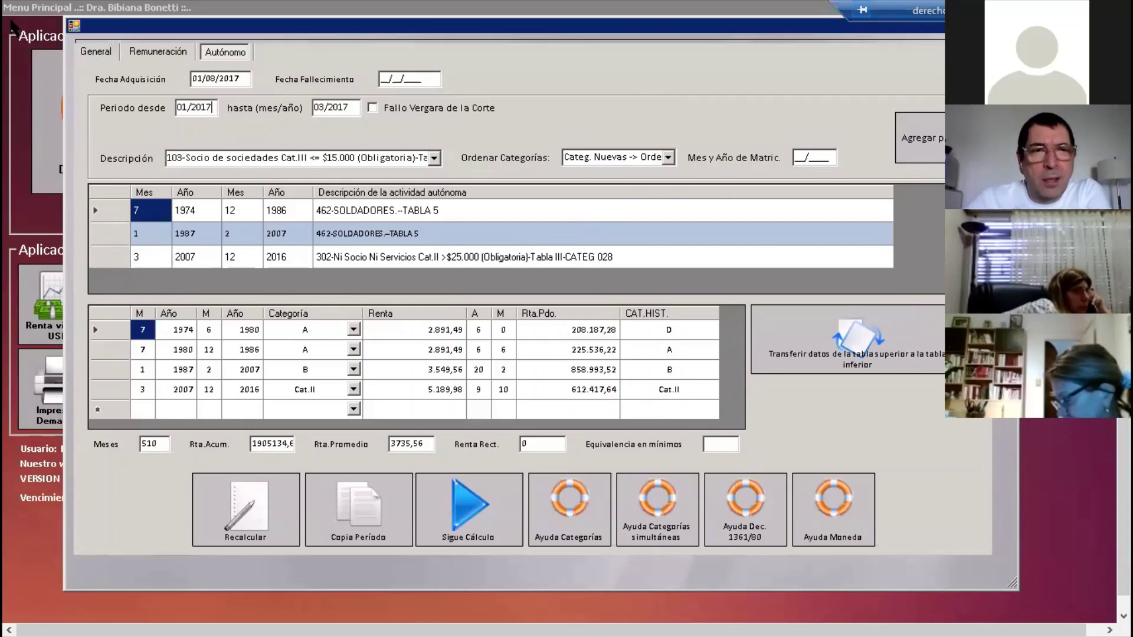
{"action": "key", "text": "Tab"}
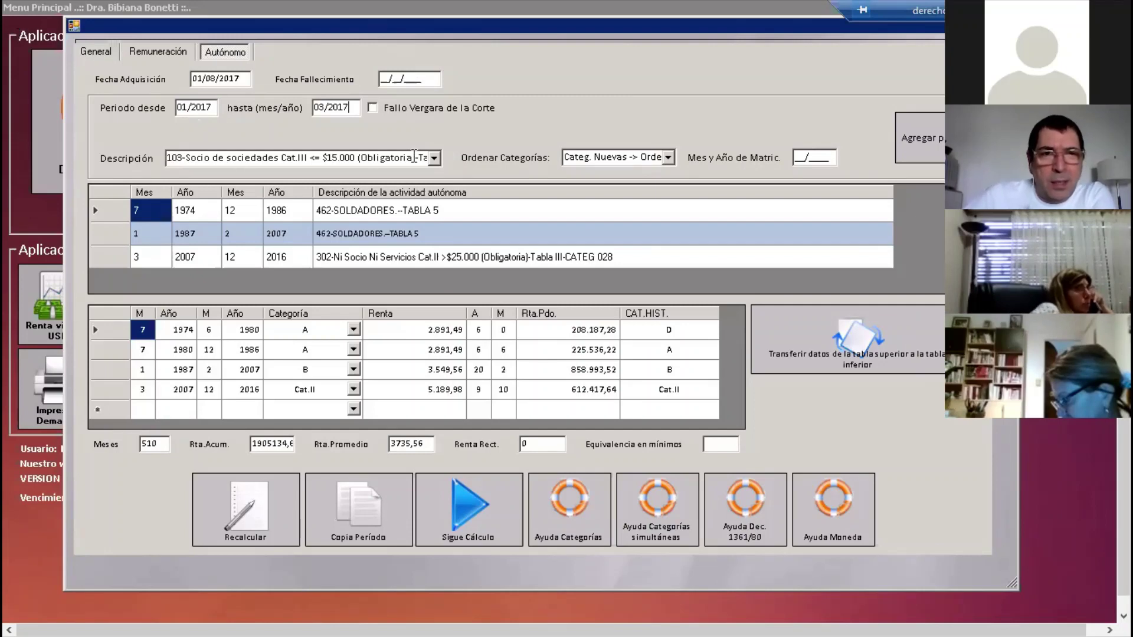
{"action": "left_click", "coordinate": [433, 158]}
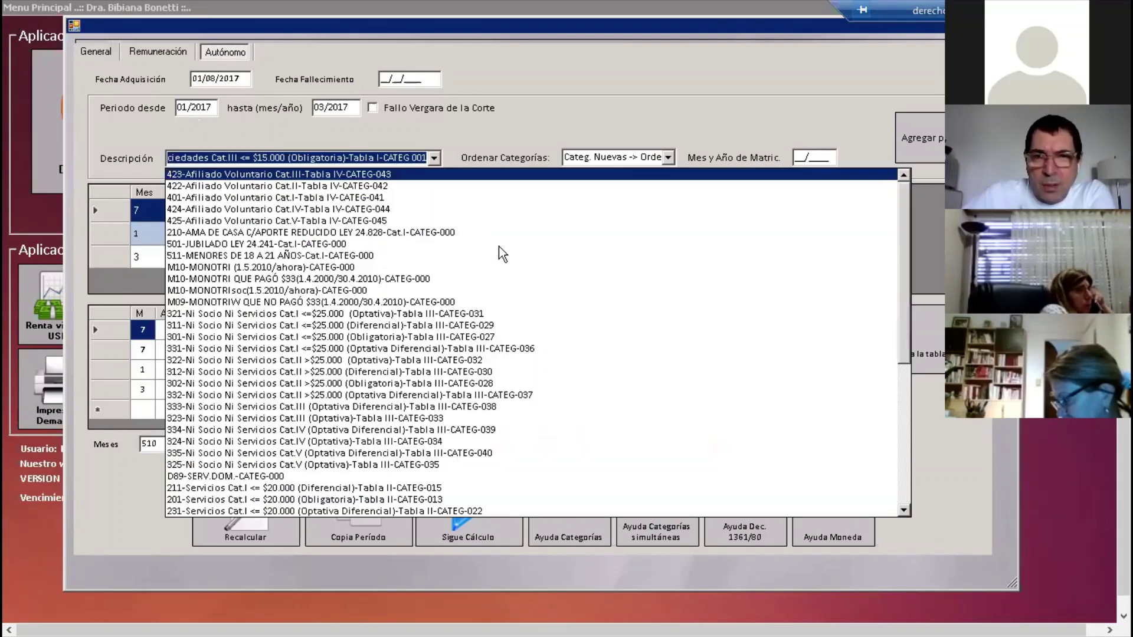
{"action": "left_click", "coordinate": [676, 125]}
{"action": "left_click", "coordinate": [667, 157]}
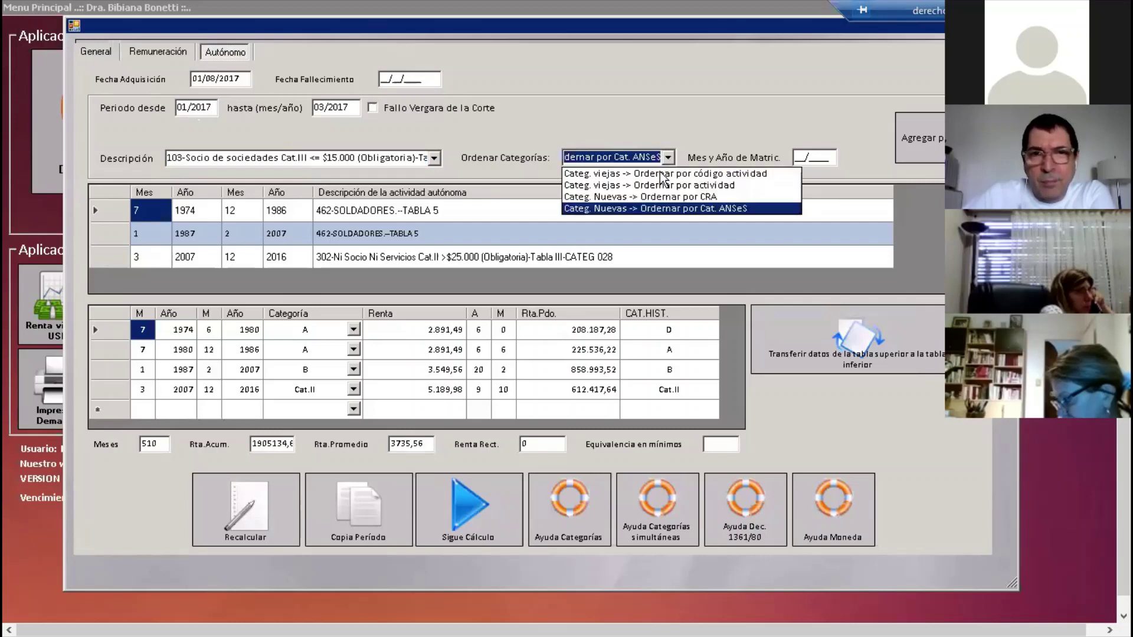
{"action": "left_click", "coordinate": [660, 214]}
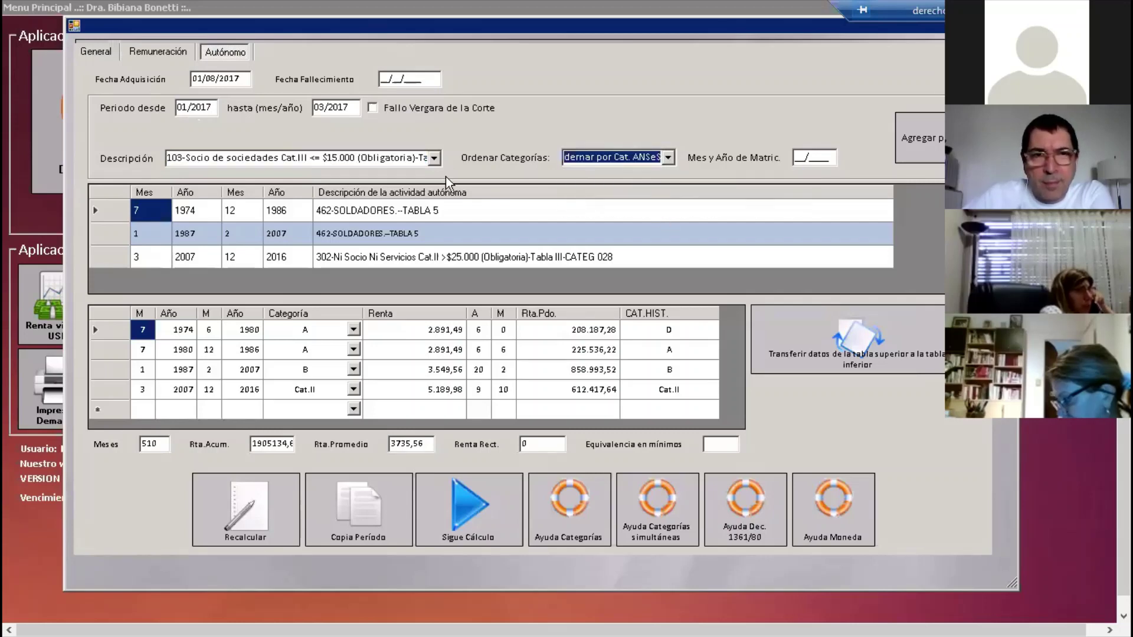
{"action": "left_click", "coordinate": [434, 157]}
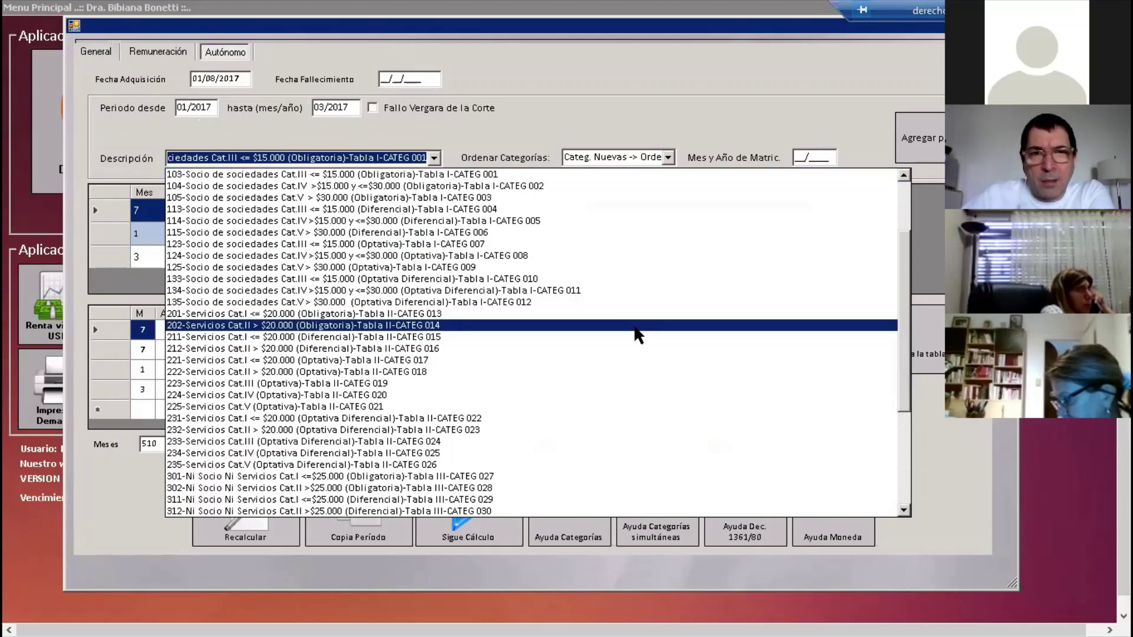
{"action": "left_click", "coordinate": [473, 172]}
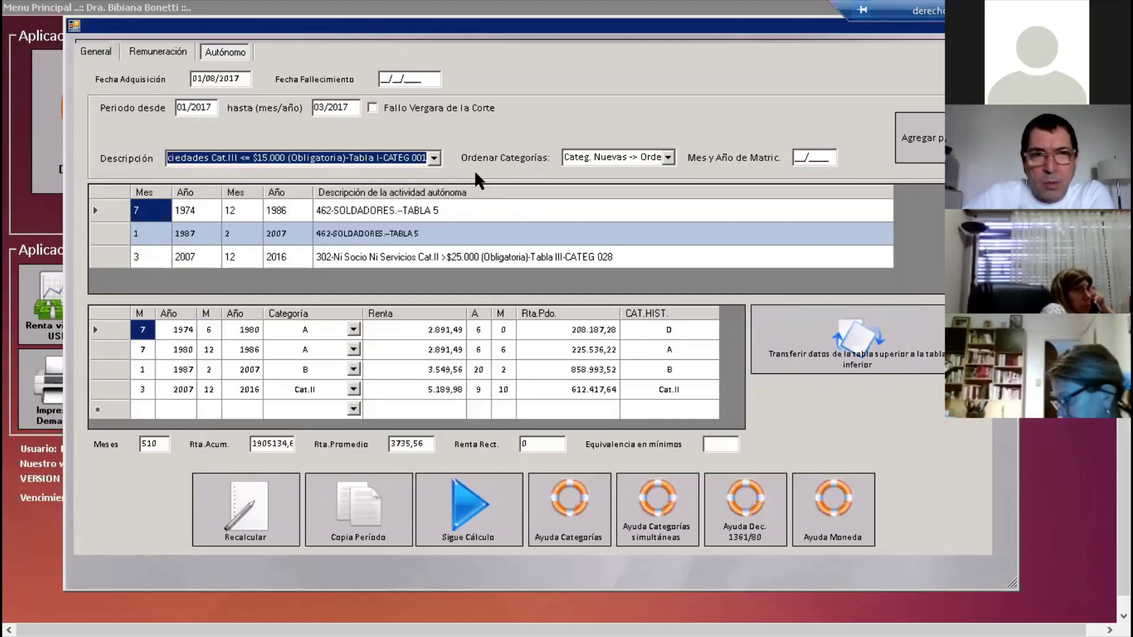
{"action": "left_click", "coordinate": [907, 138]}
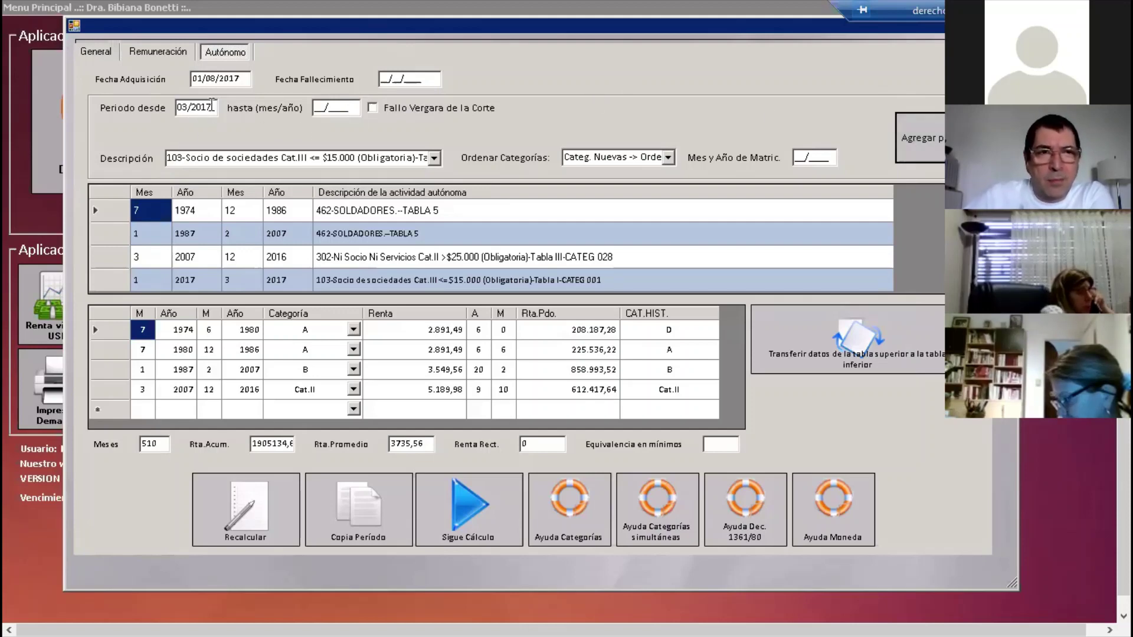
Add another self-employed period from 05/2017 to 06/2017 under the same category 103-Socio de sociedades Cat.III
{"action": "key", "text": "BackSpace"}
{"action": "key", "text": "BackSpace"}
{"action": "key", "text": "BackSpace"}
{"action": "key", "text": "BackSpace"}
{"action": "key", "text": "BackSpace"}
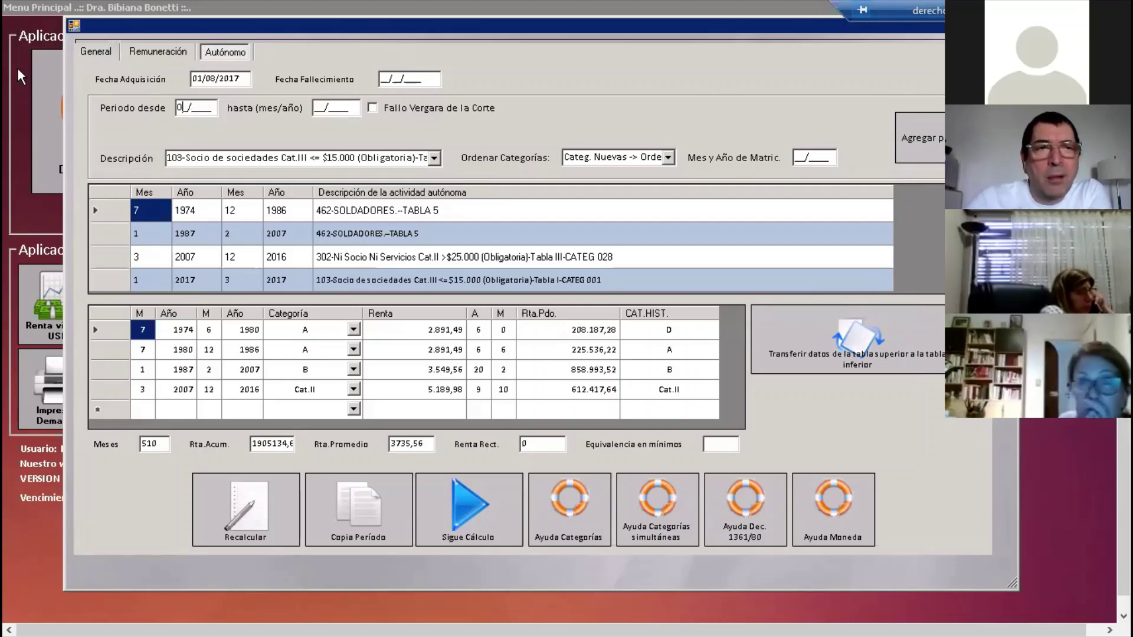
{"action": "type", "text": "5/2017"}
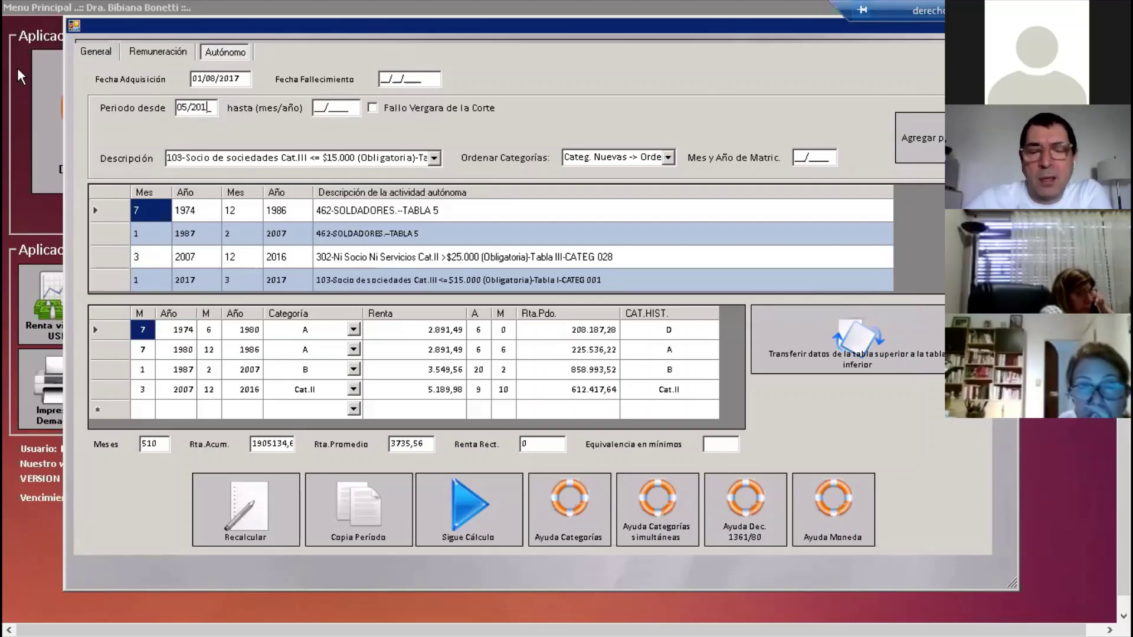
{"action": "key", "text": "Tab"}
{"action": "type", "text": "06/2017"}
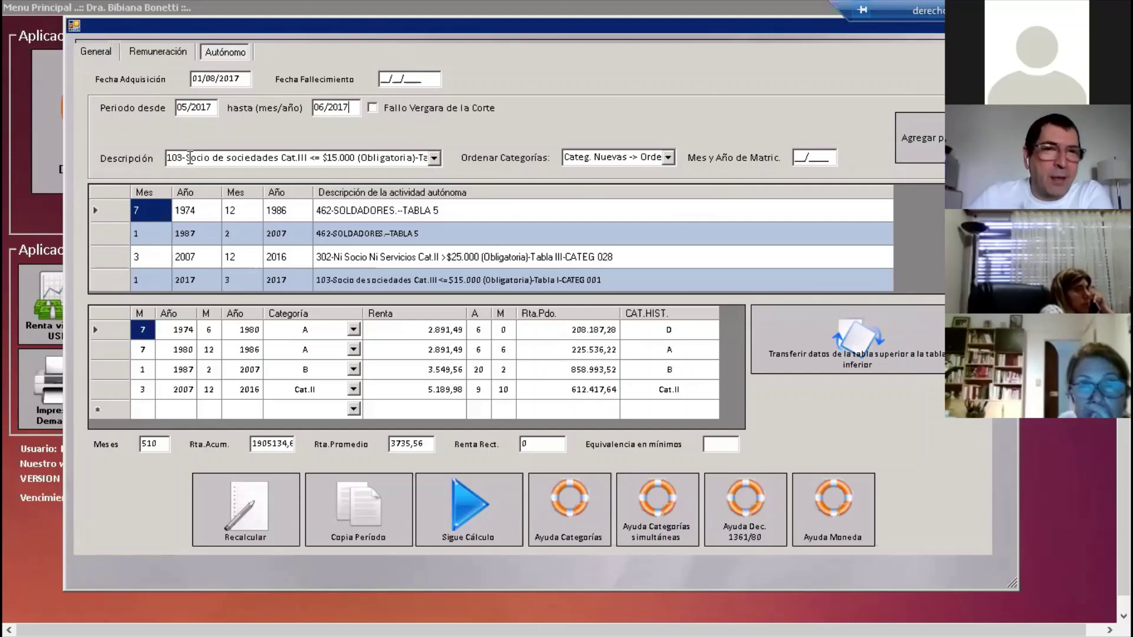
{"action": "left_click", "coordinate": [903, 147]}
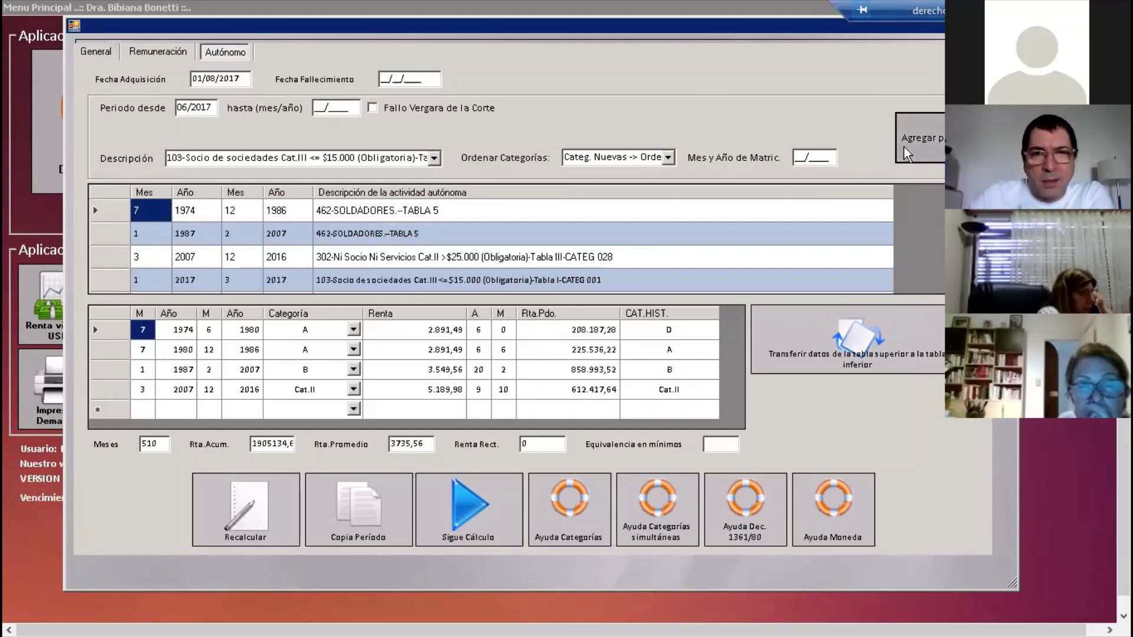
Transfer the activity periods to the lower income table and review its rows through the last 2017 period
{"action": "left_click", "coordinate": [811, 354]}
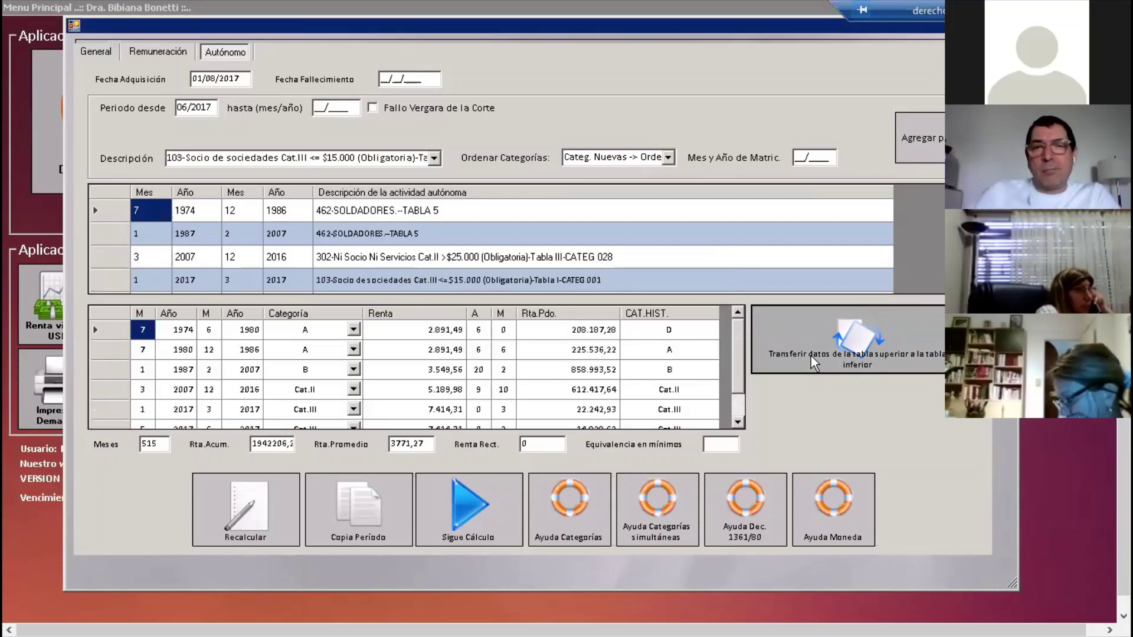
{"action": "left_click", "coordinate": [739, 424]}
{"action": "left_click", "coordinate": [739, 423]}
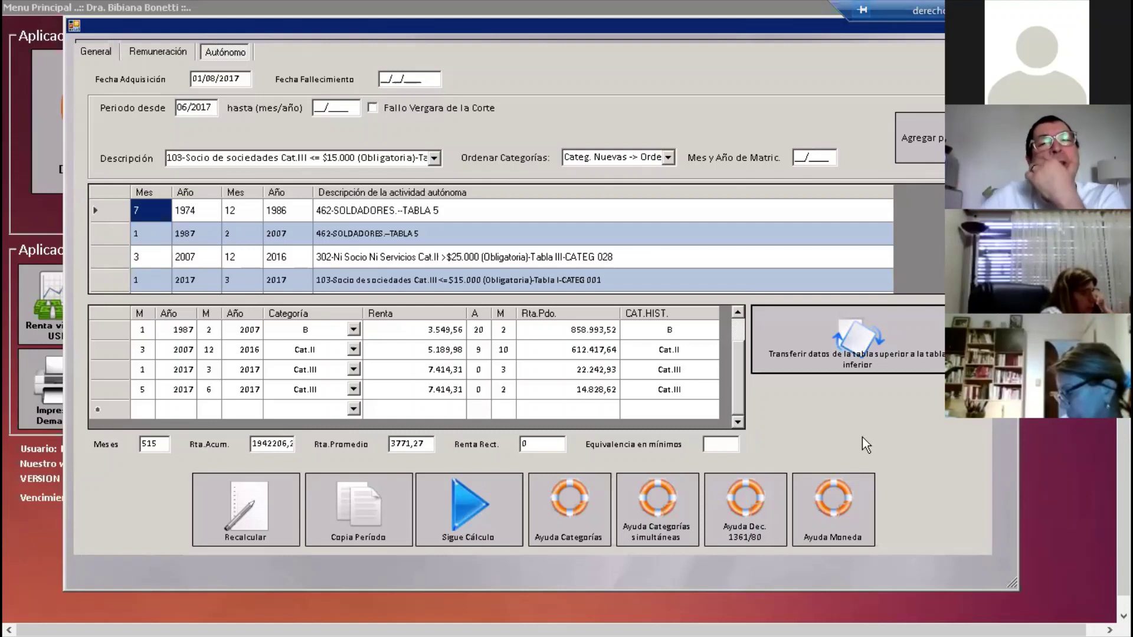
{"action": "left_click", "coordinate": [421, 330]}
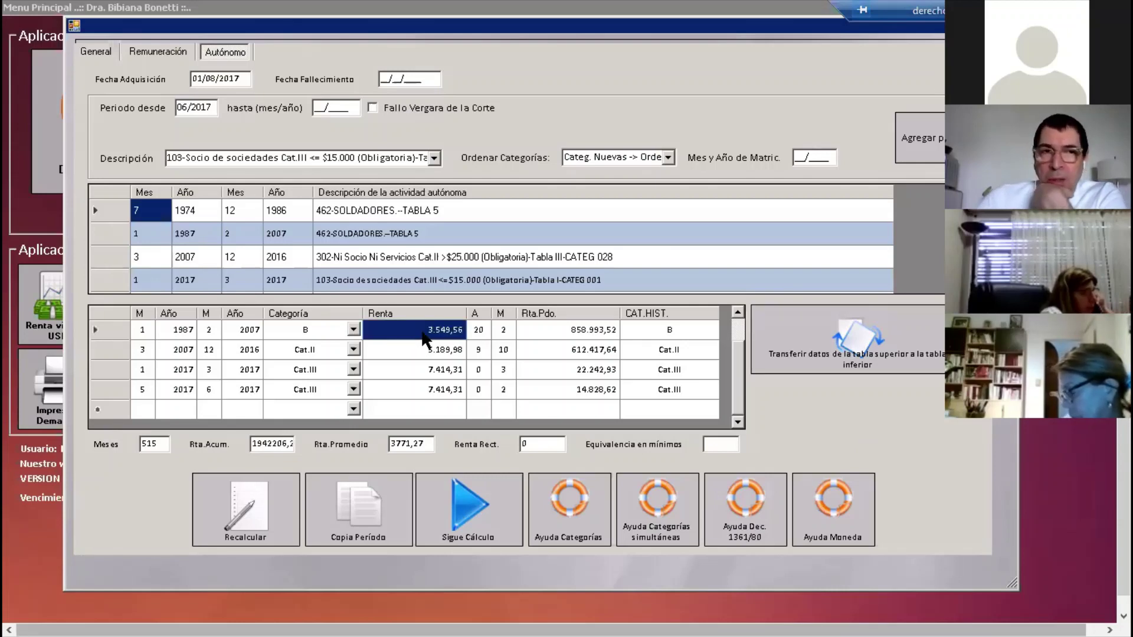
{"action": "left_click", "coordinate": [252, 81]}
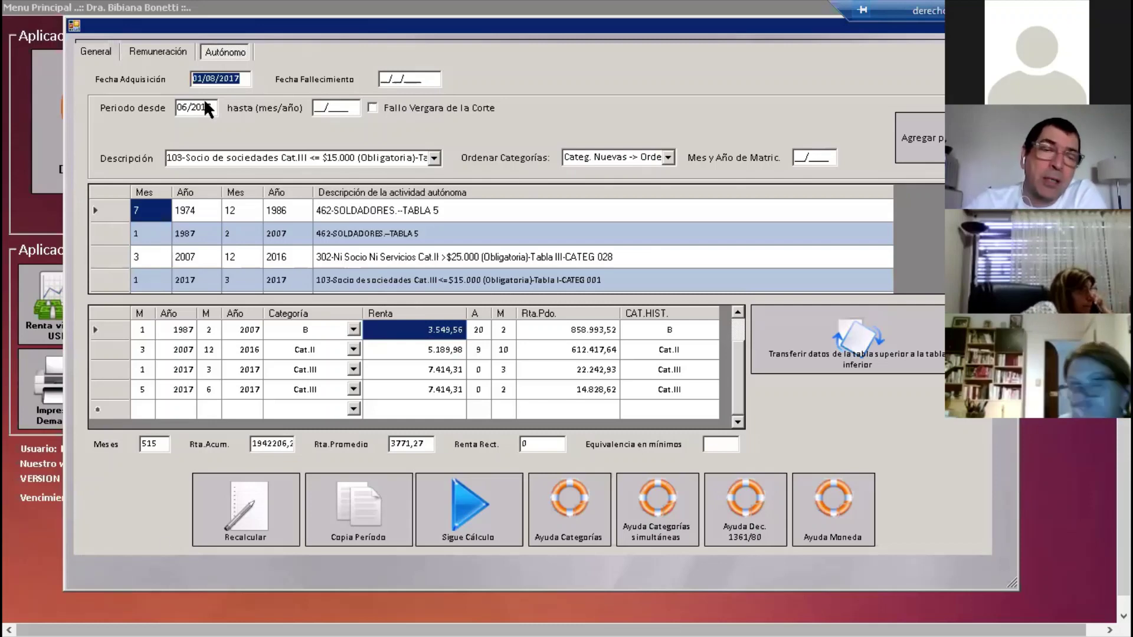
Calculate the retirement benefit from the transferred self-employed periods and exit the Ley 24.241 calculation
{"action": "left_click", "coordinate": [500, 491]}
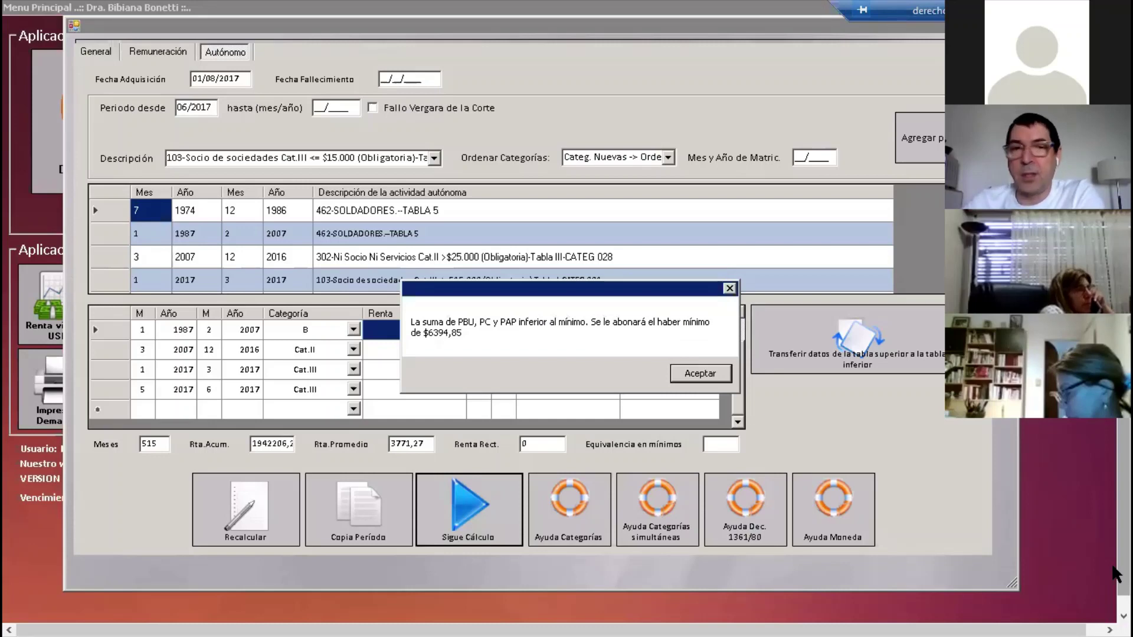
{"action": "left_click", "coordinate": [690, 374]}
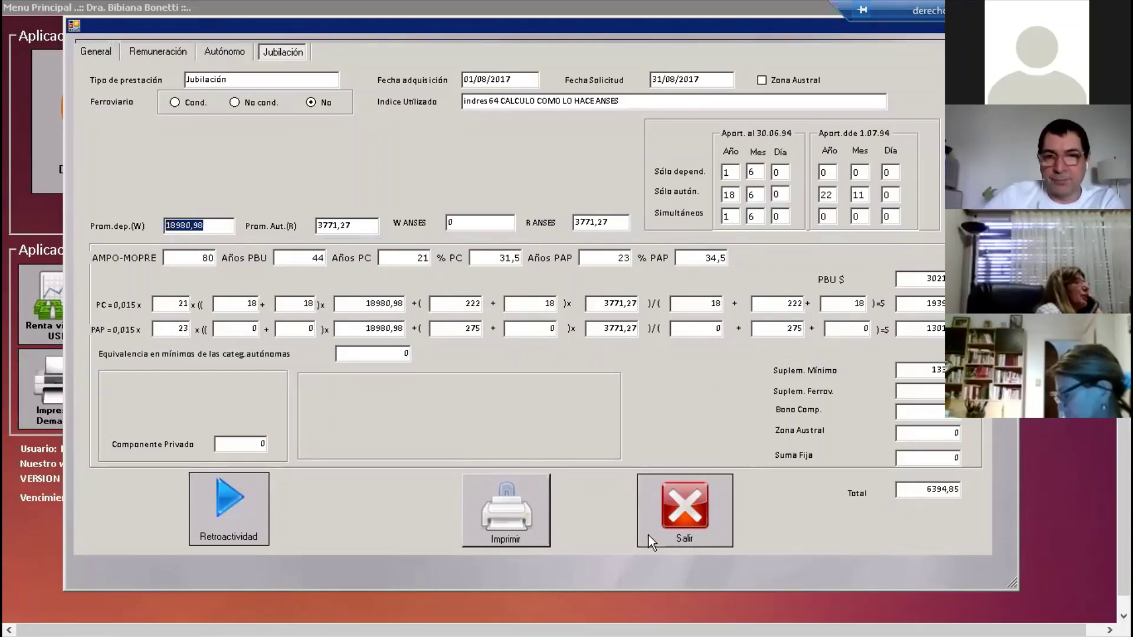
{"action": "left_click", "coordinate": [692, 517]}
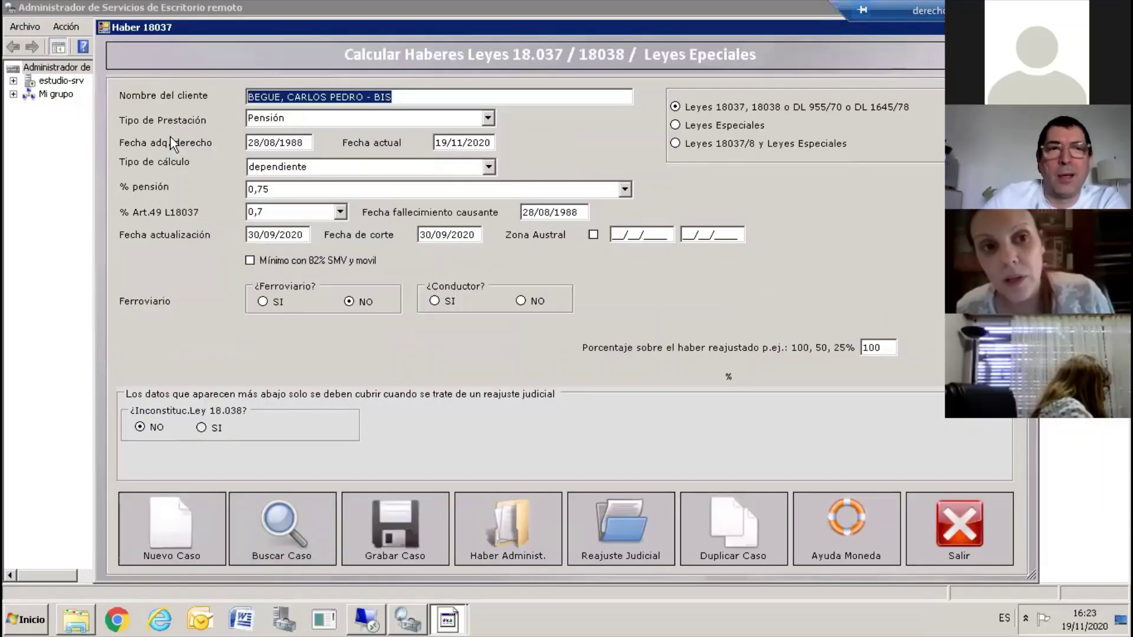
{"action": "left_click_drag", "start_coordinate": [208, 23], "coordinate": [156, 15]}
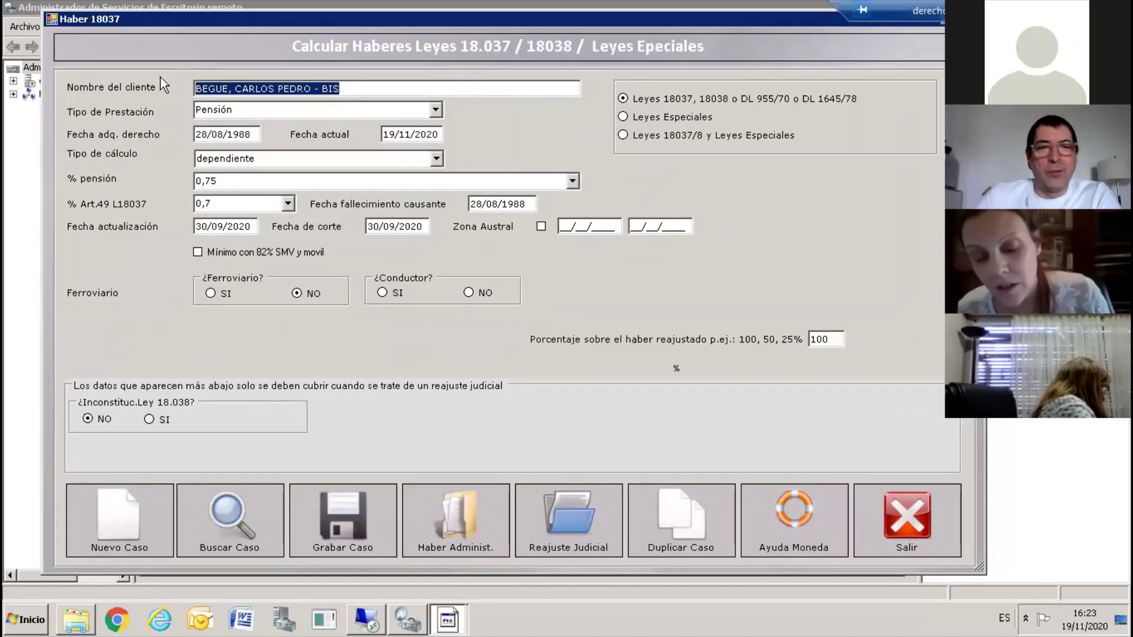
{"action": "left_click", "coordinate": [578, 545]}
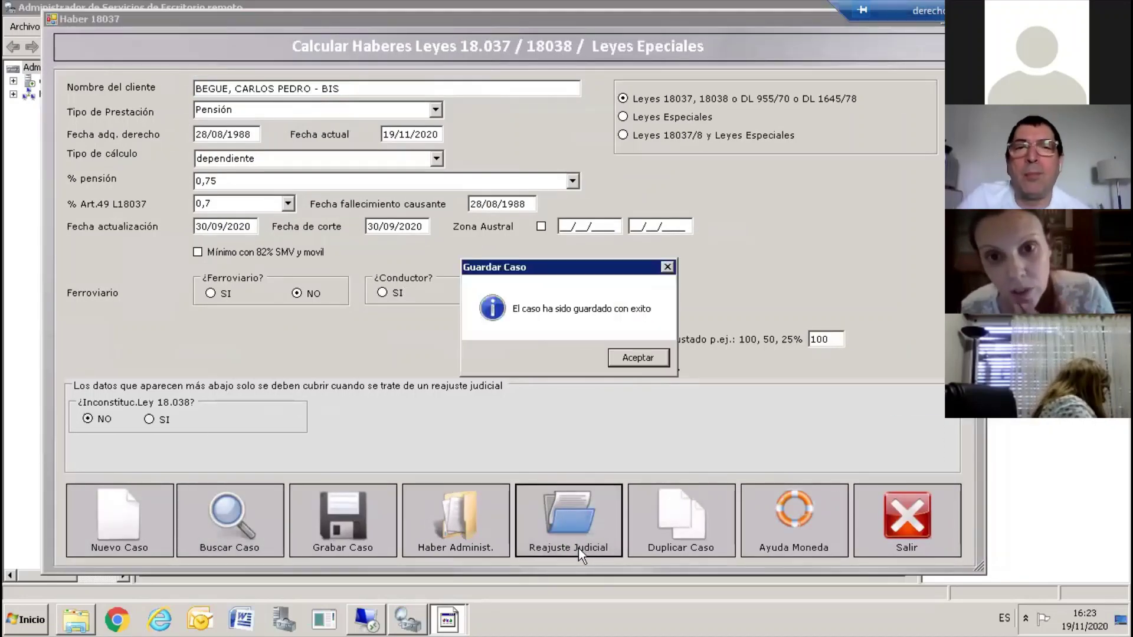
{"action": "left_click", "coordinate": [639, 361]}
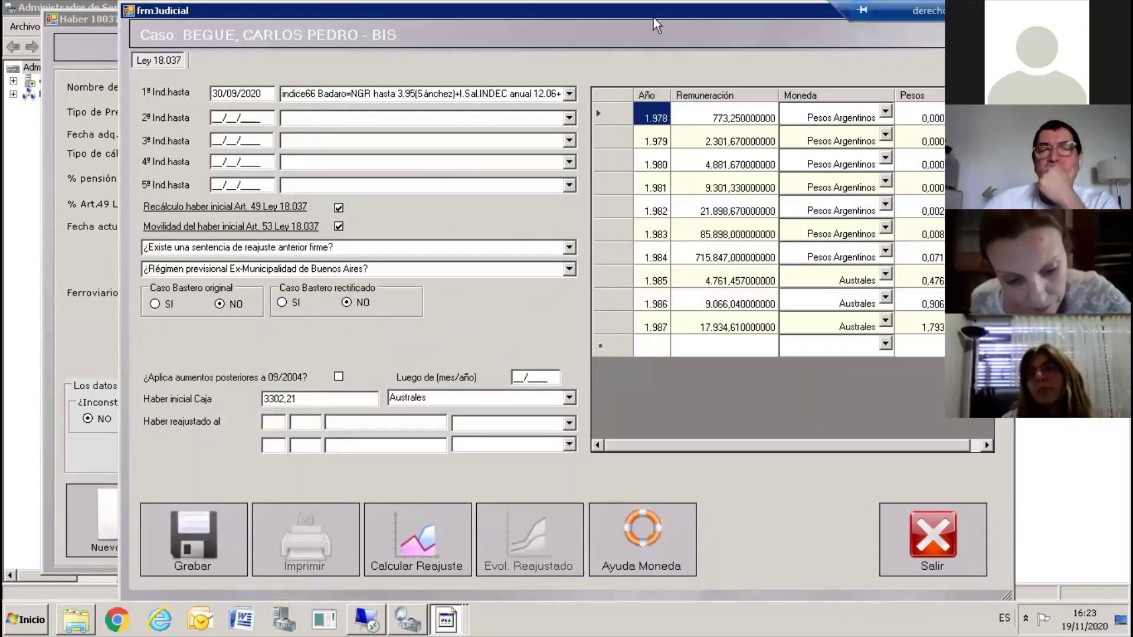
{"action": "left_click_drag", "start_coordinate": [653, 12], "coordinate": [678, 34]}
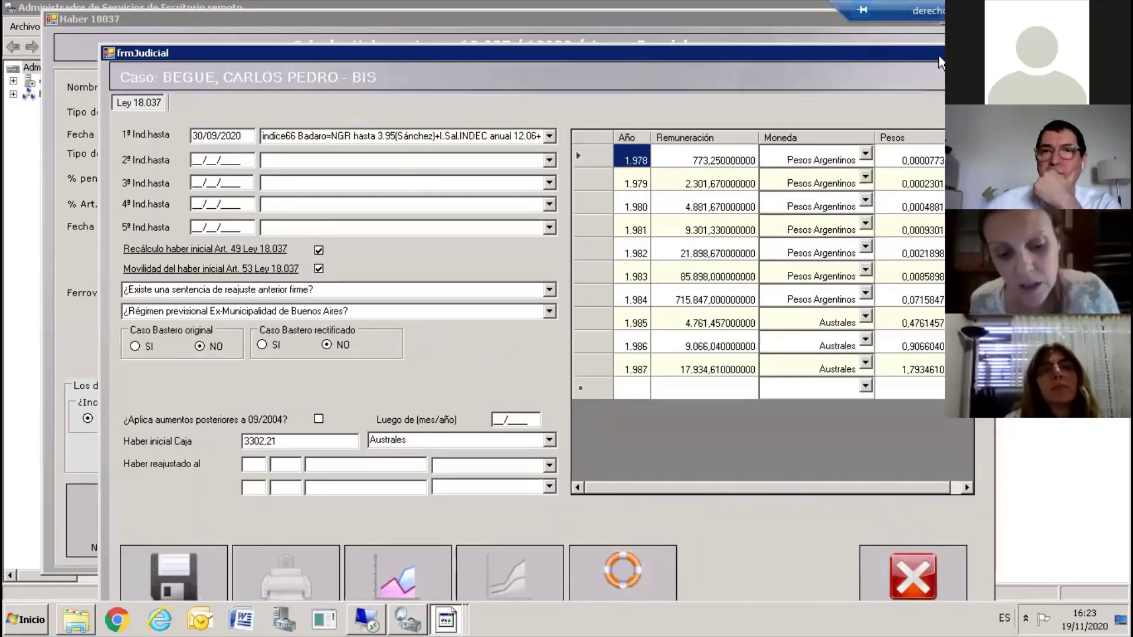
{"action": "left_click", "coordinate": [968, 52]}
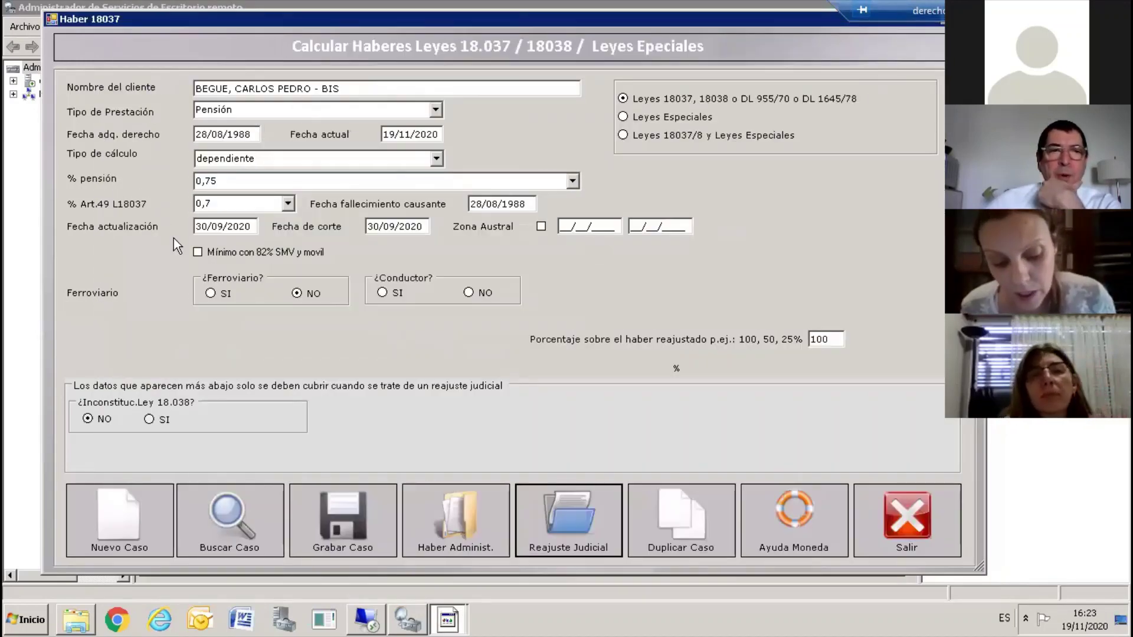
Set the pension case's update date (Fecha actualización) to 19/11/2020 and its cut-off date (Fecha de corte) to 31/10/2020
{"action": "left_click", "coordinate": [252, 227]}
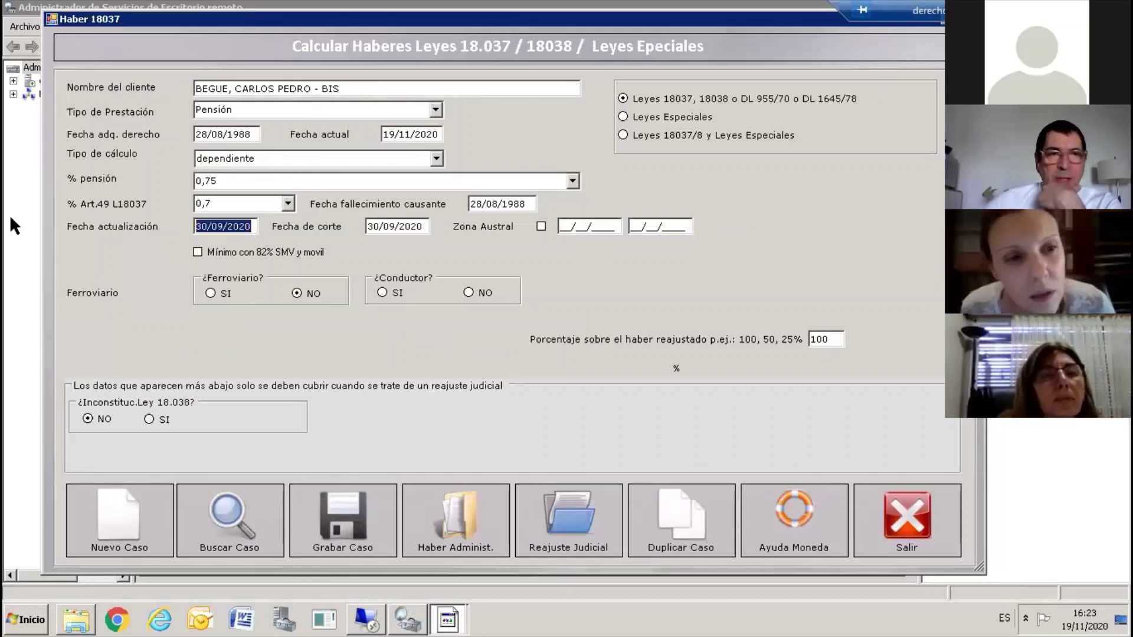
{"action": "type", "text": "1"}
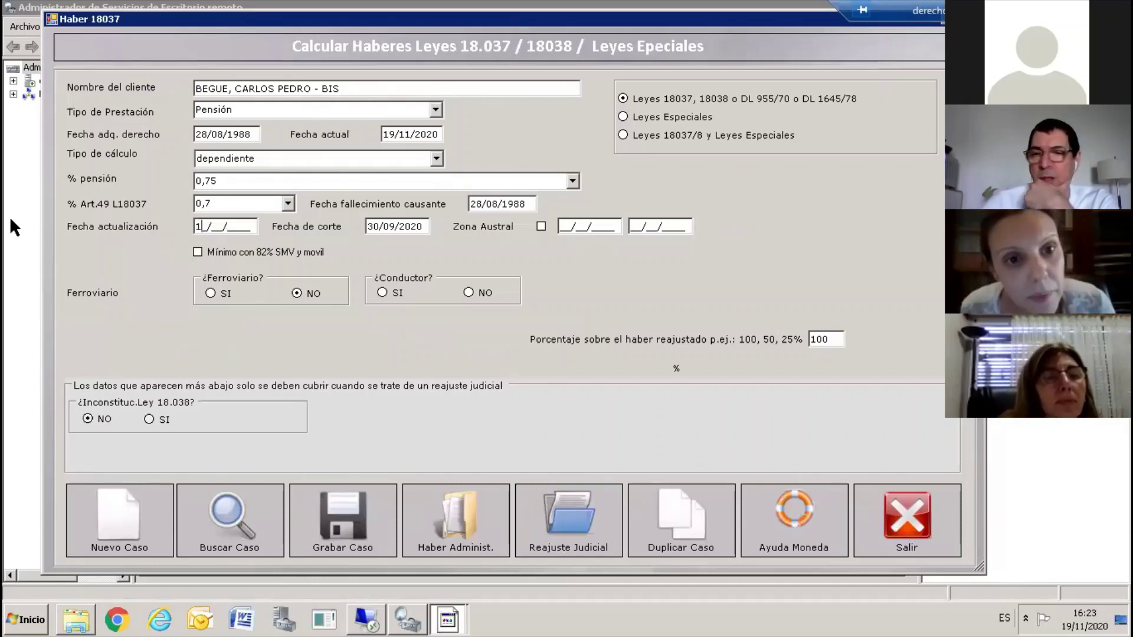
{"action": "type", "text": "9/11/2020"}
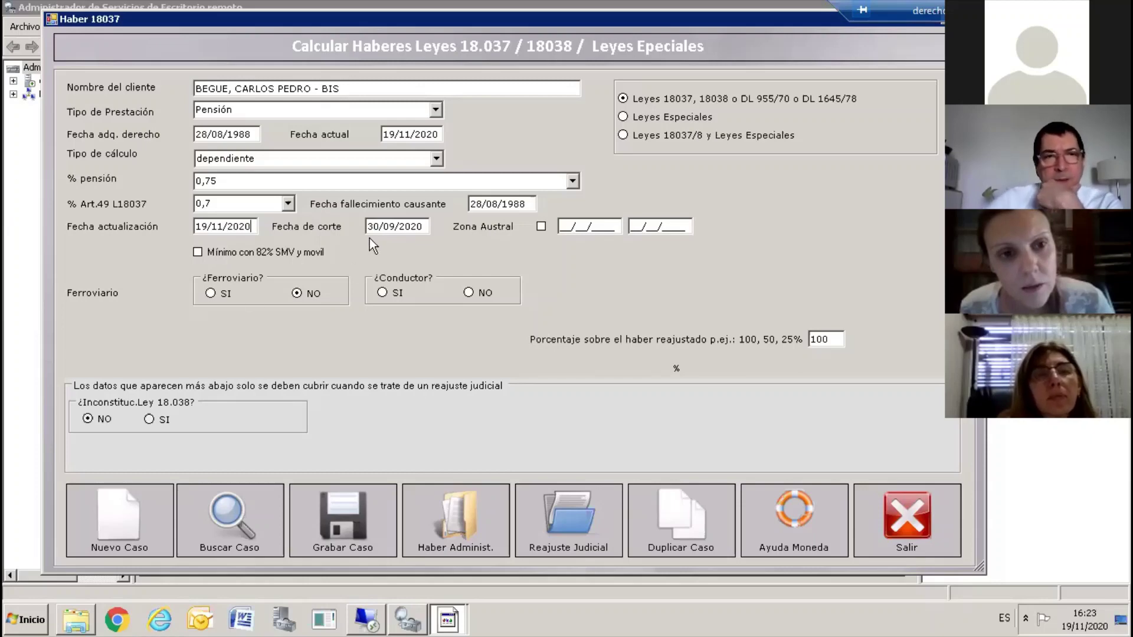
{"action": "key", "text": "Tab"}
{"action": "type", "text": "31/"}
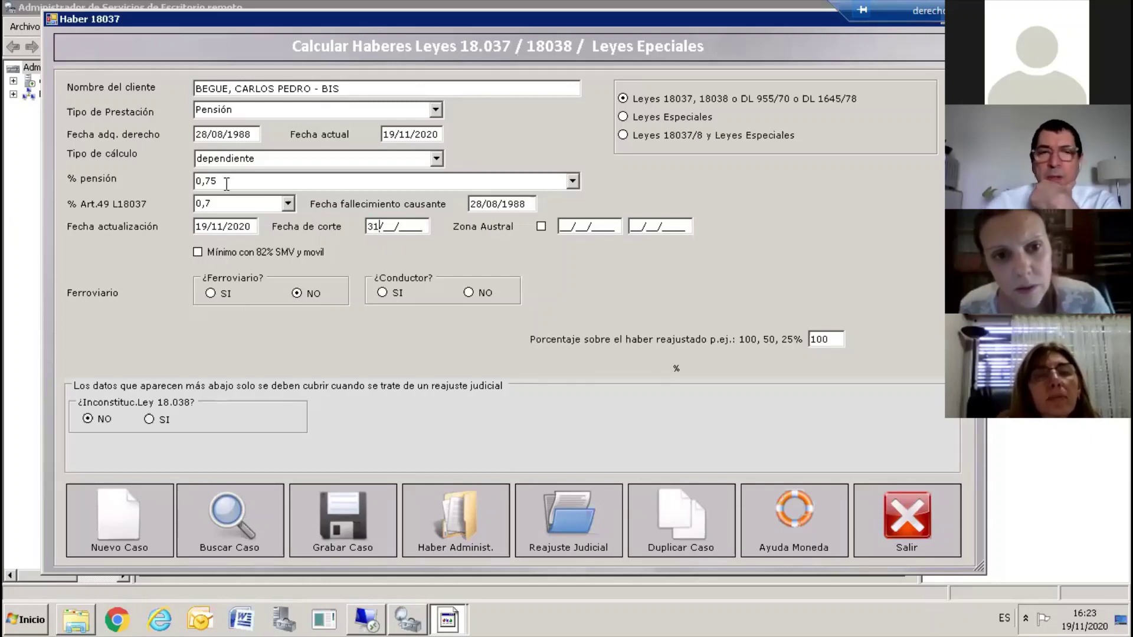
{"action": "type", "text": "10/102"}
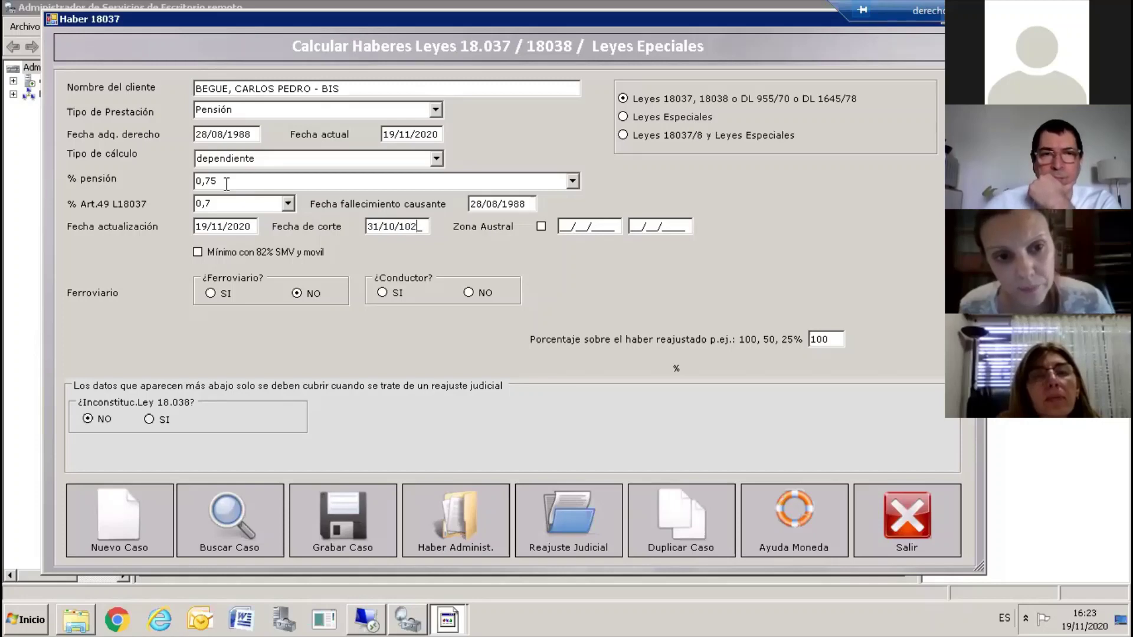
{"action": "key", "text": "BackSpace"}
{"action": "key", "text": "BackSpace"}
{"action": "key", "text": "BackSpace"}
{"action": "type", "text": "2020"}
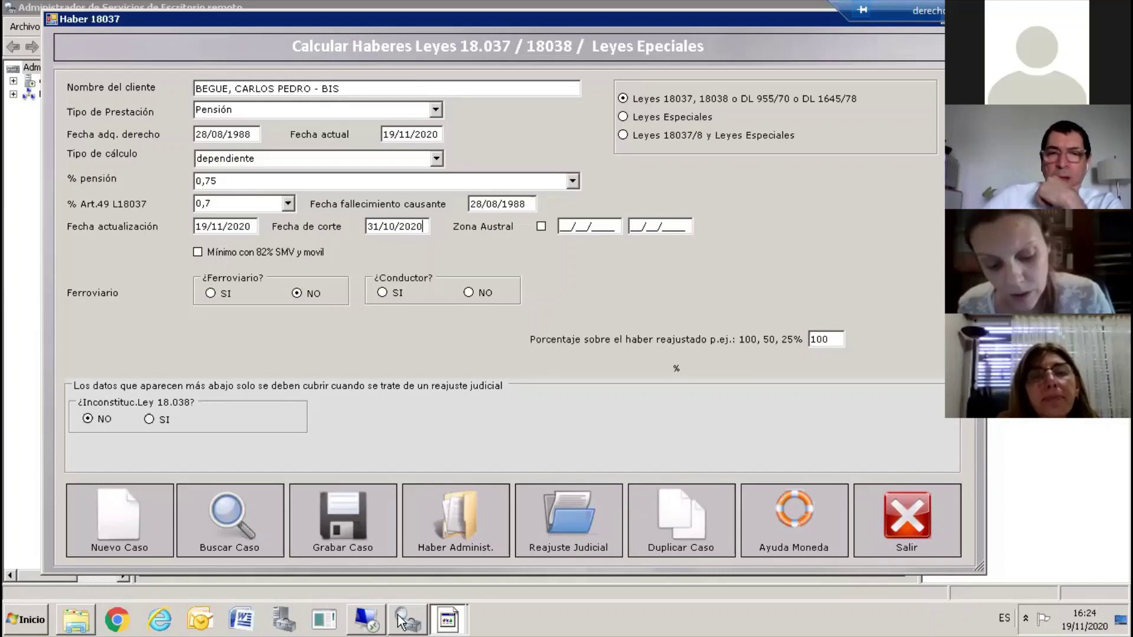
Save the case into the judicial readjustment form and calculate the readjusted benefit under Ley 18.037
{"action": "left_click", "coordinate": [595, 511]}
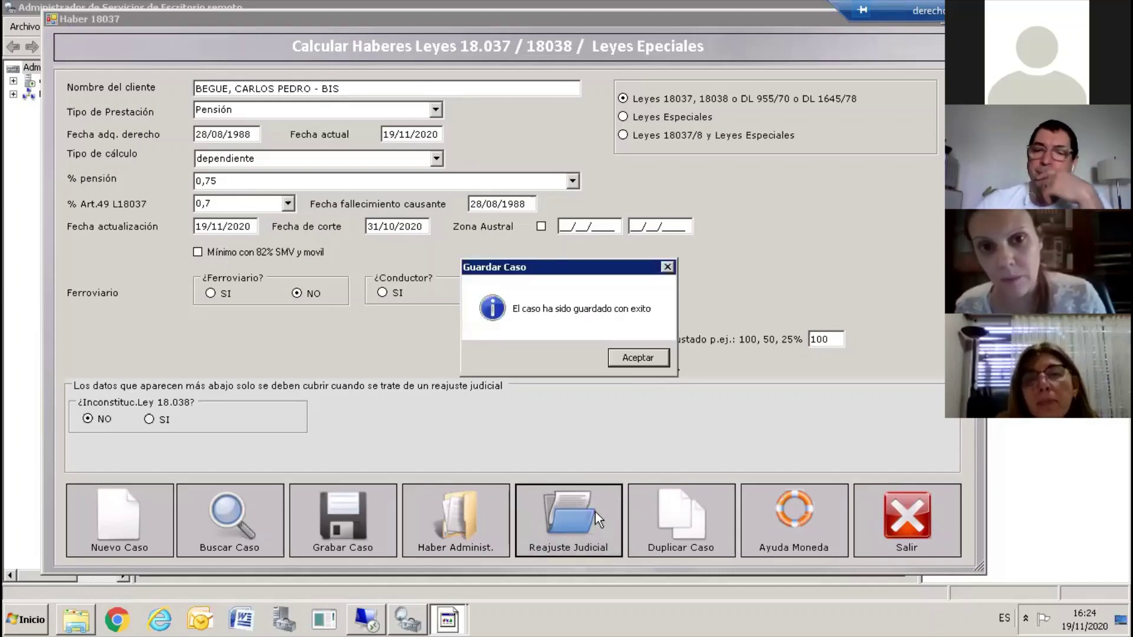
{"action": "left_click", "coordinate": [656, 358]}
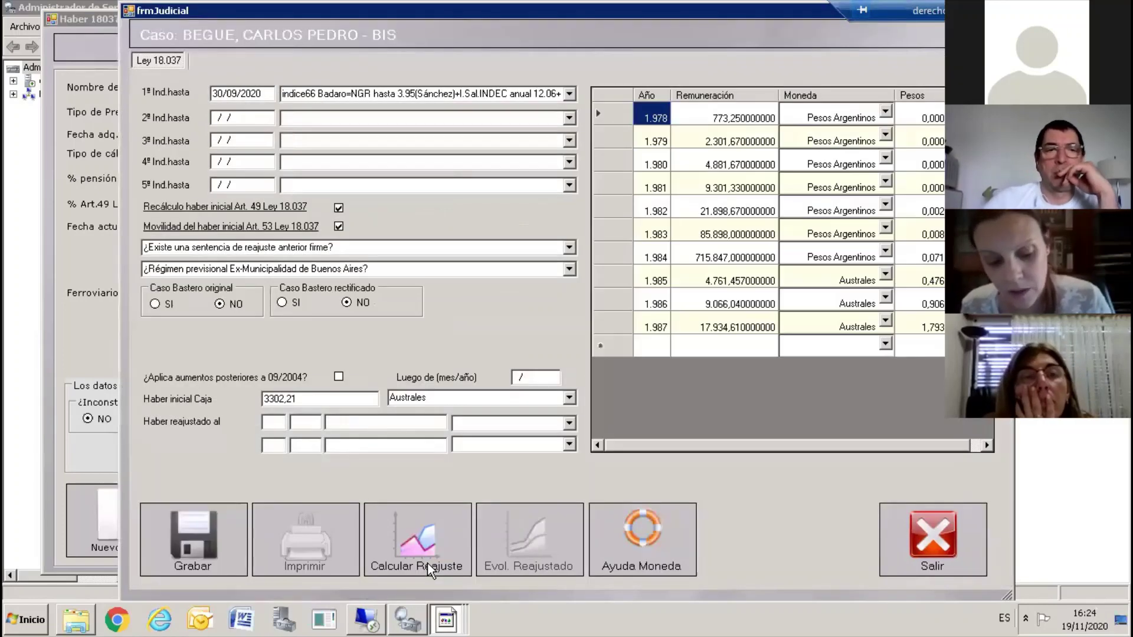
{"action": "left_click", "coordinate": [414, 541]}
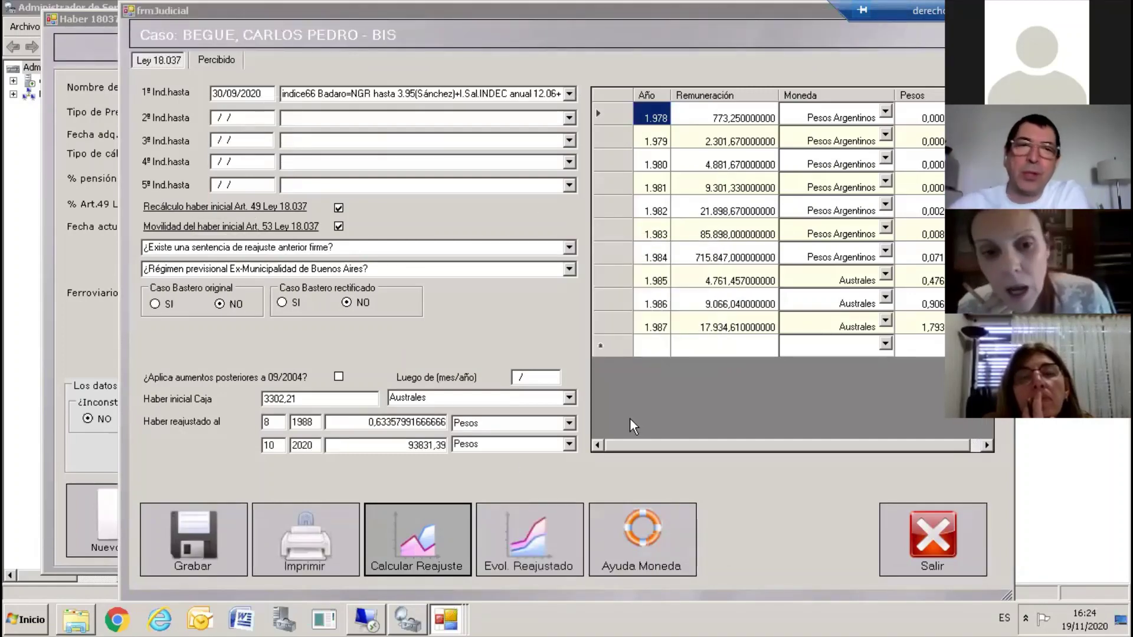
Add a 10/2020 row of 28.650,63 to the table of collected non-prescribed benefits and calculate the retroactive amounts
{"action": "left_click", "coordinate": [214, 62]}
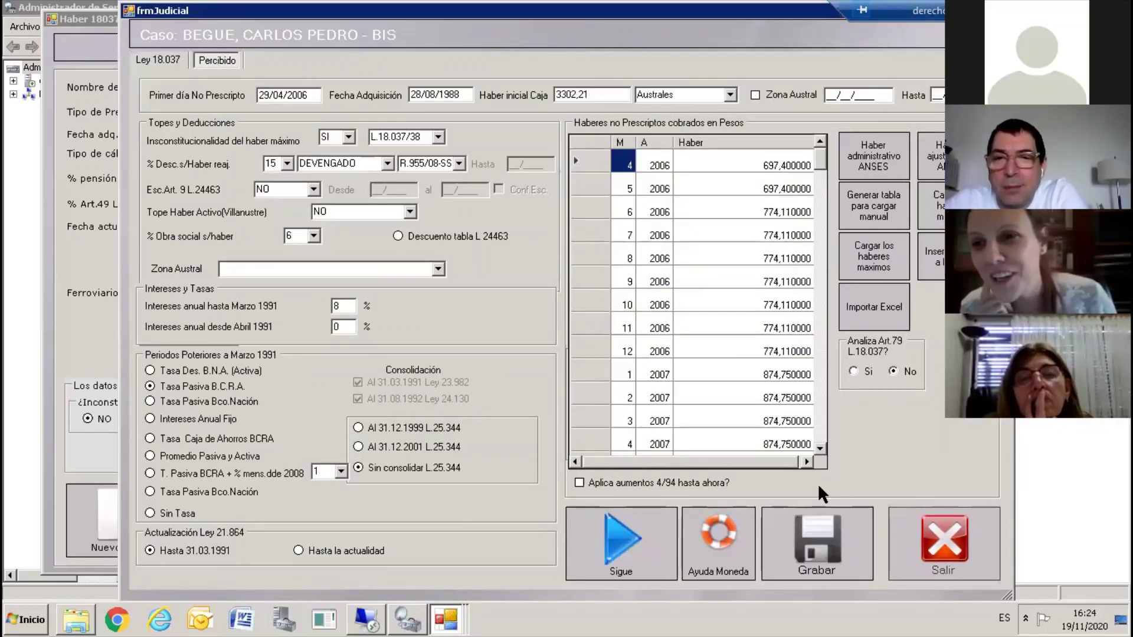
{"action": "left_click", "coordinate": [818, 434]}
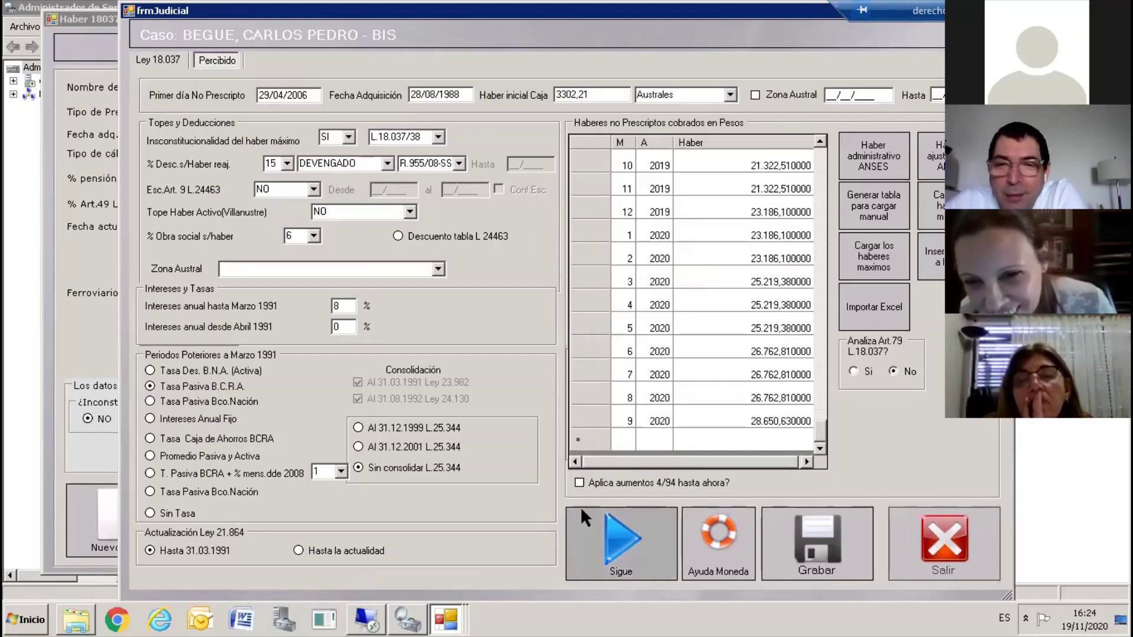
{"action": "left_click", "coordinate": [627, 441]}
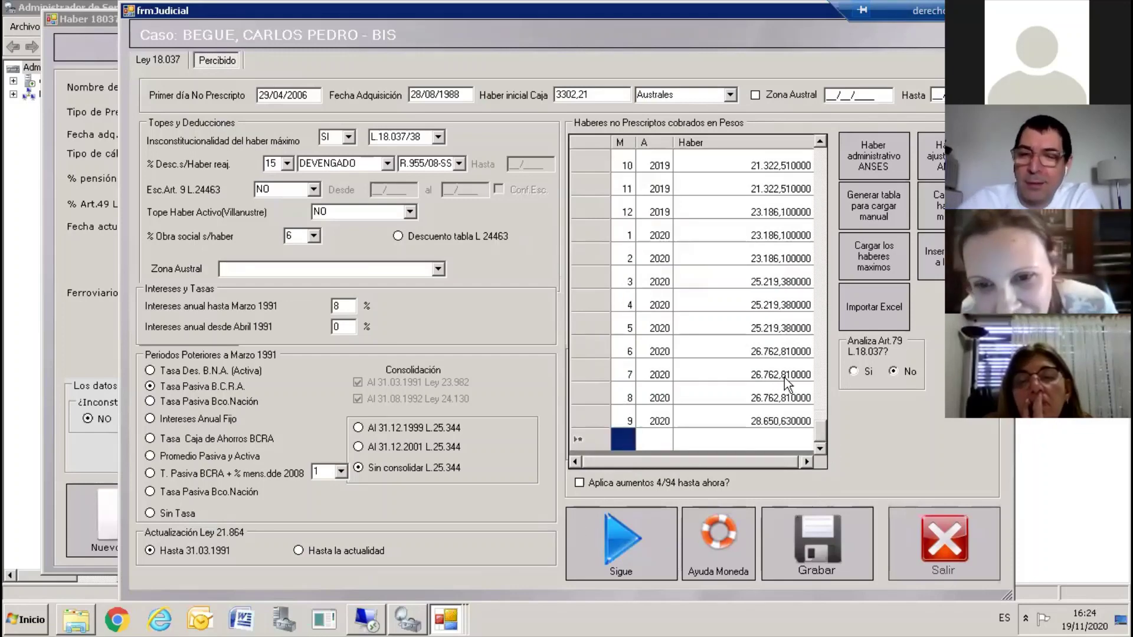
{"action": "type", "text": "10"}
{"action": "key", "text": "Tab"}
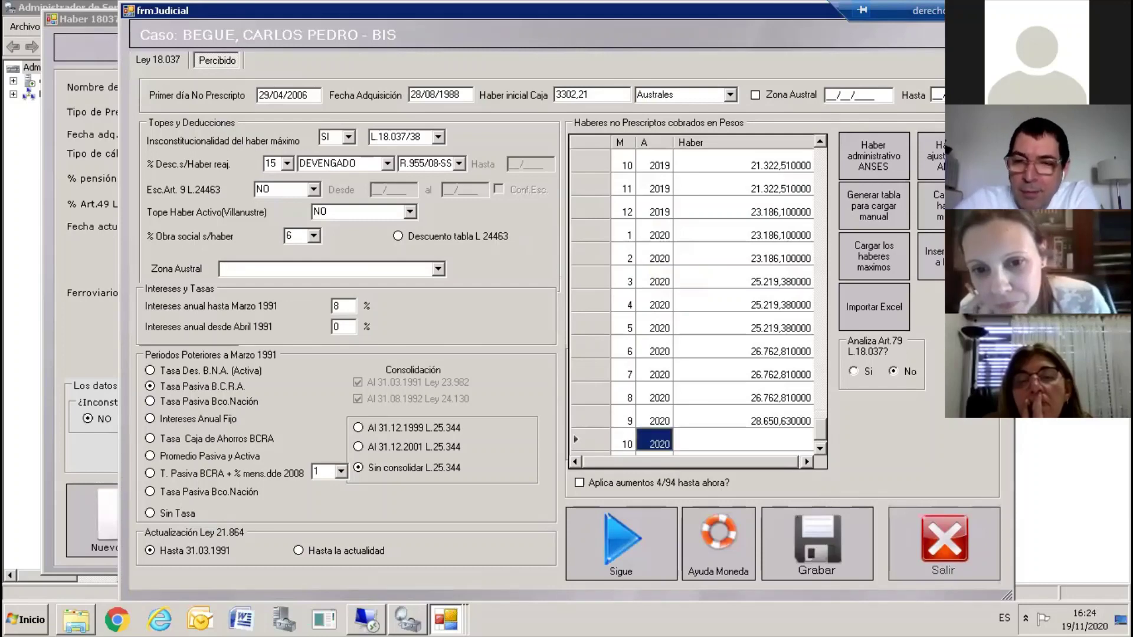
{"action": "key", "text": "Tab"}
{"action": "type", "text": "28.650"}
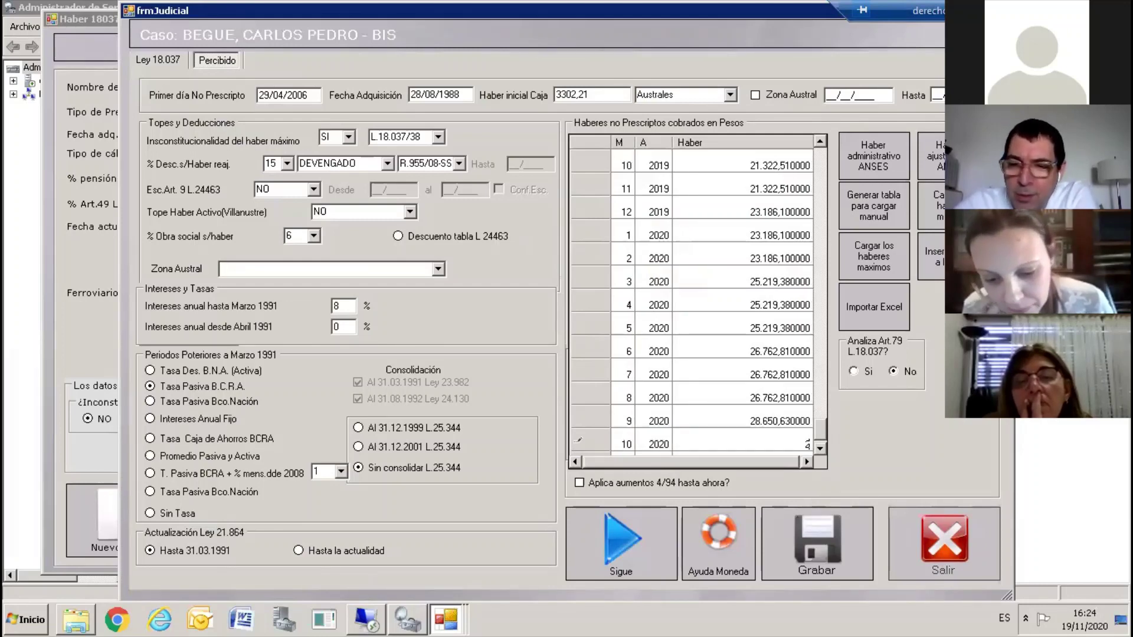
{"action": "type", "text": ",63"}
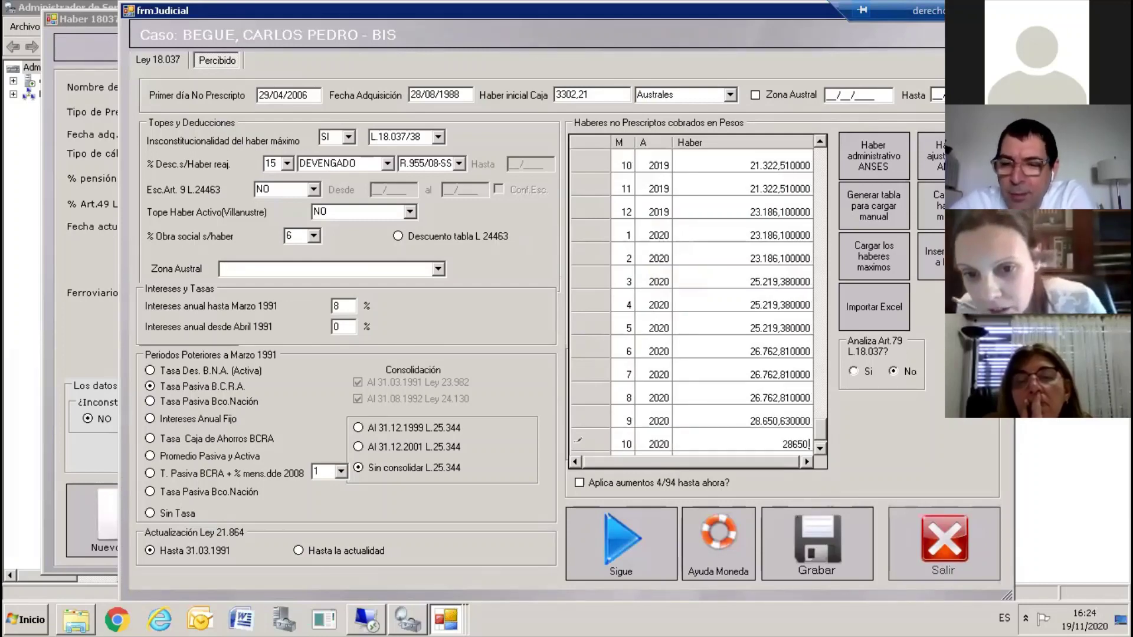
{"action": "key", "text": "Tab"}
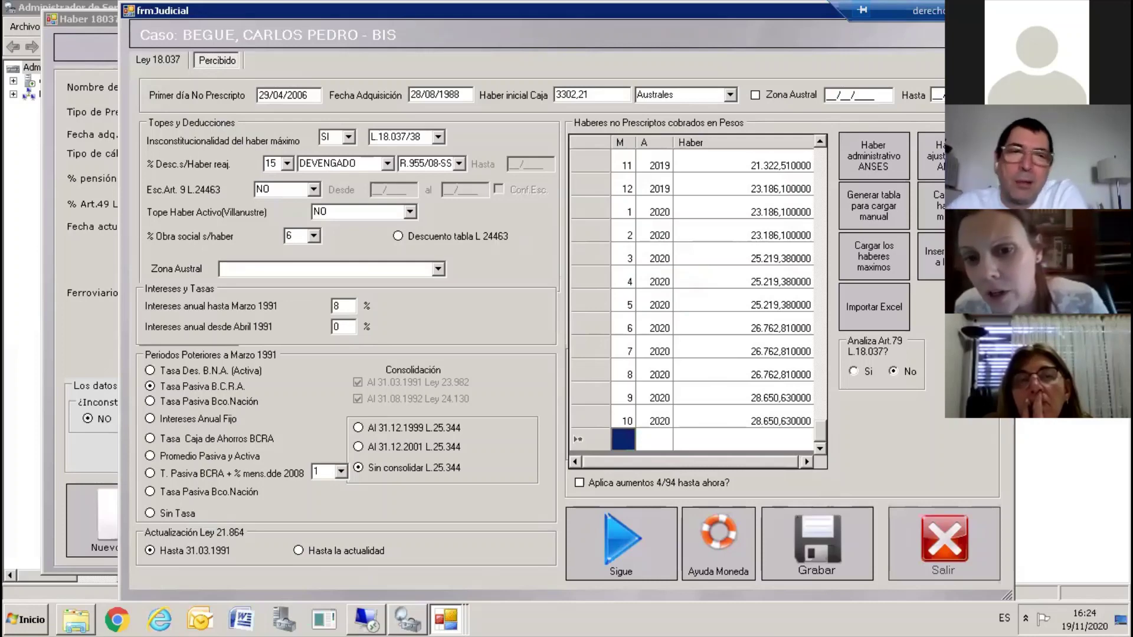
{"action": "left_click", "coordinate": [635, 543]}
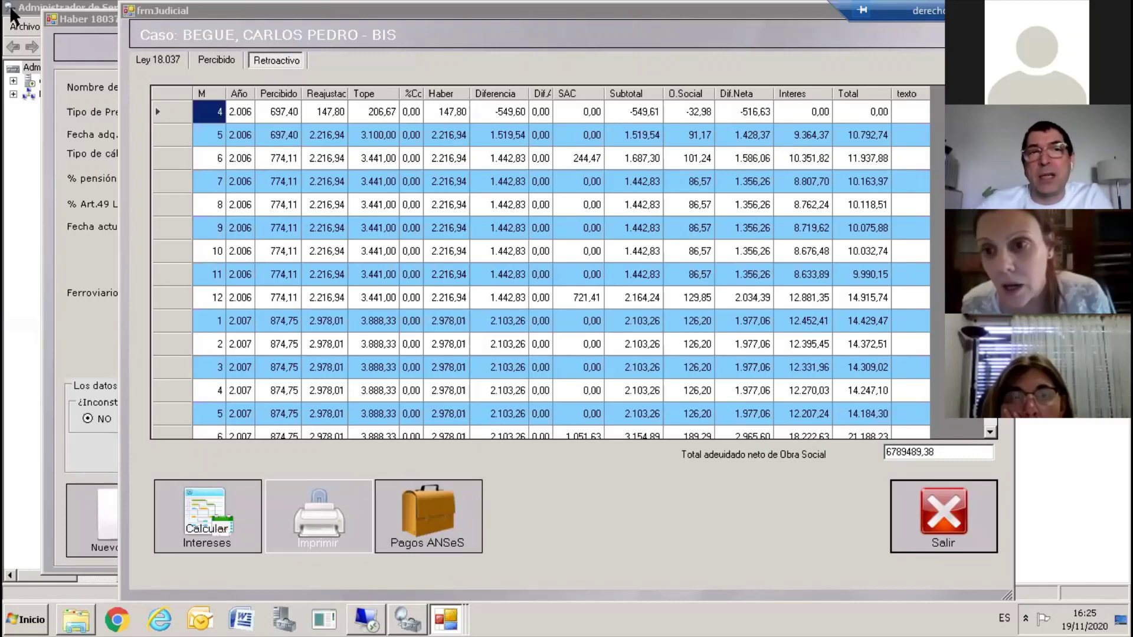
Delete the blank 11/2020 row at the end of the collected benefits table
{"action": "left_click", "coordinate": [227, 60]}
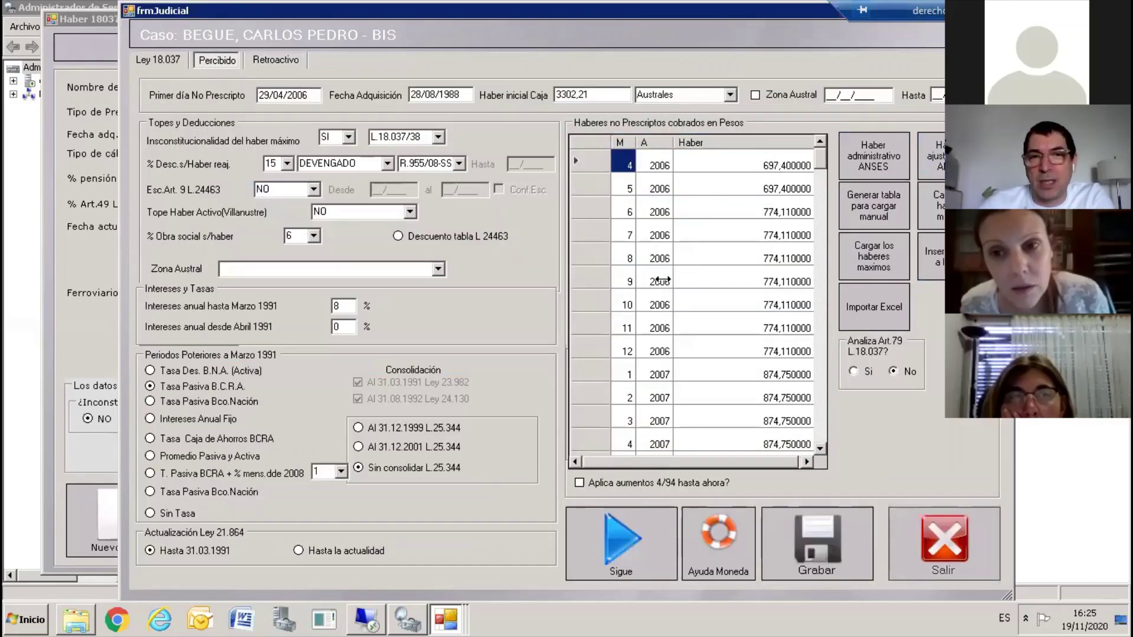
{"action": "left_click", "coordinate": [820, 436]}
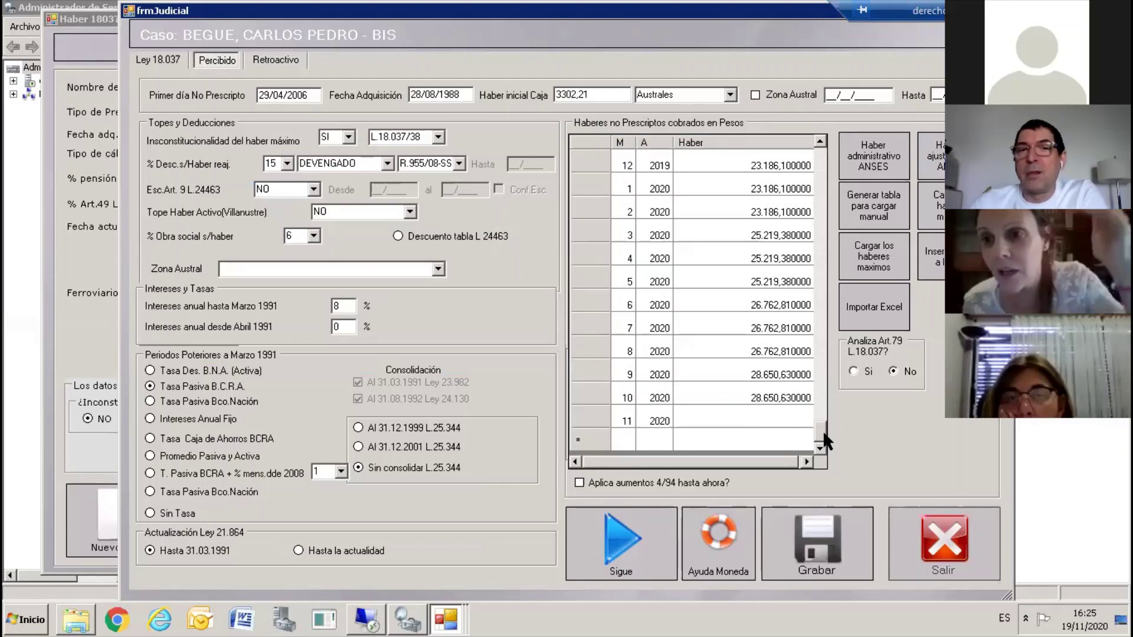
{"action": "left_click", "coordinate": [600, 424]}
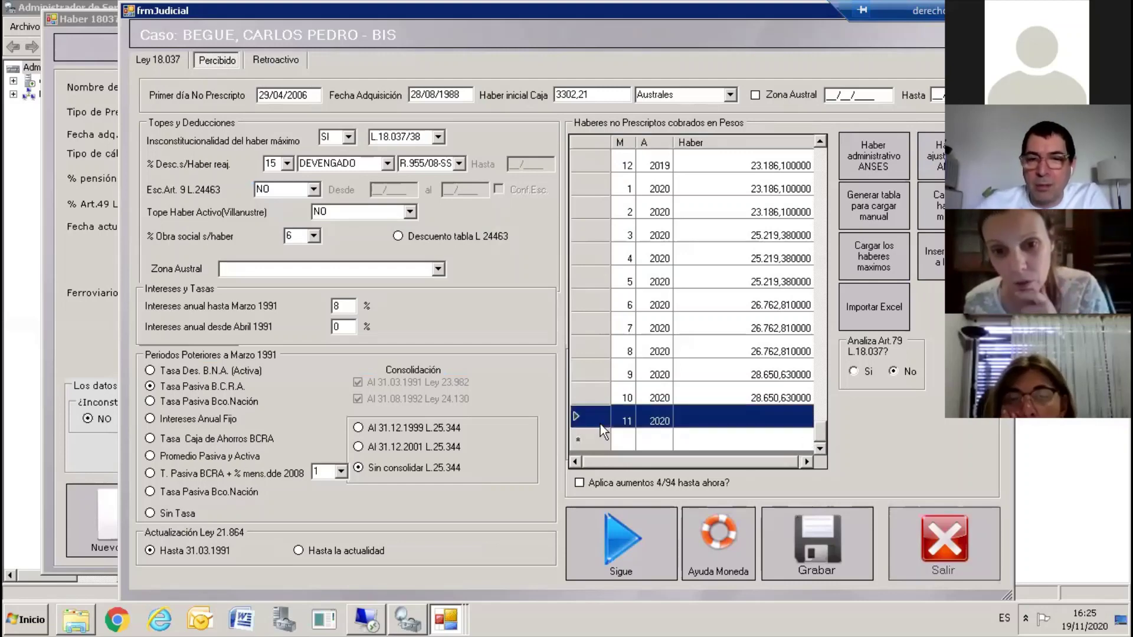
{"action": "key", "text": "Delete"}
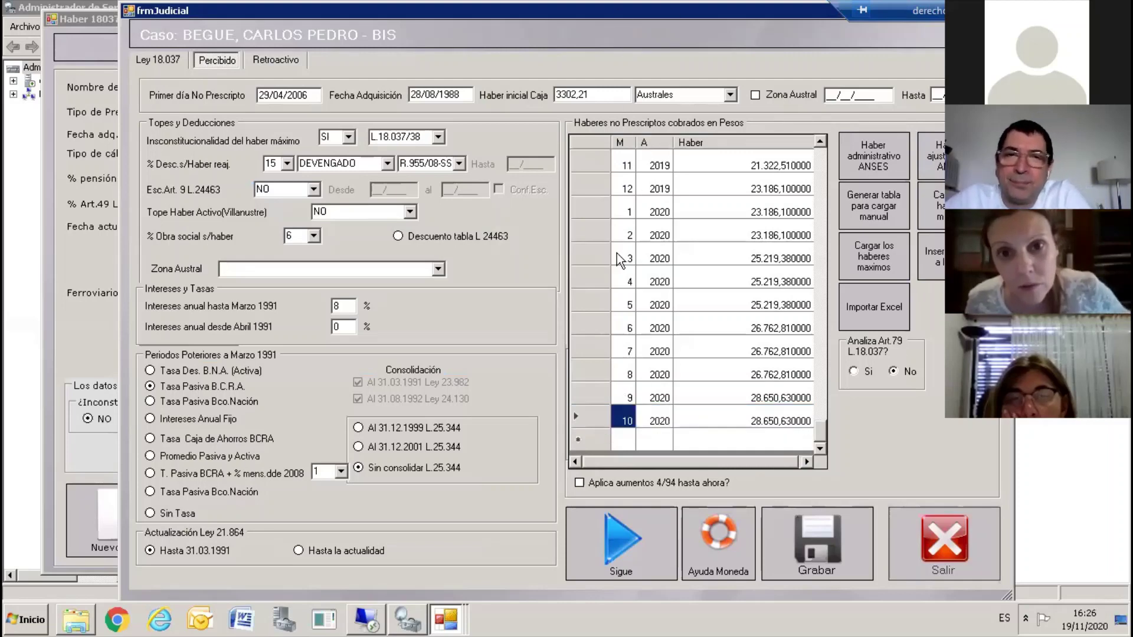
Examine the total owed net of Obra Social in the retroactive results and the debt breakdown for ANSeS payments
{"action": "left_click", "coordinate": [267, 59]}
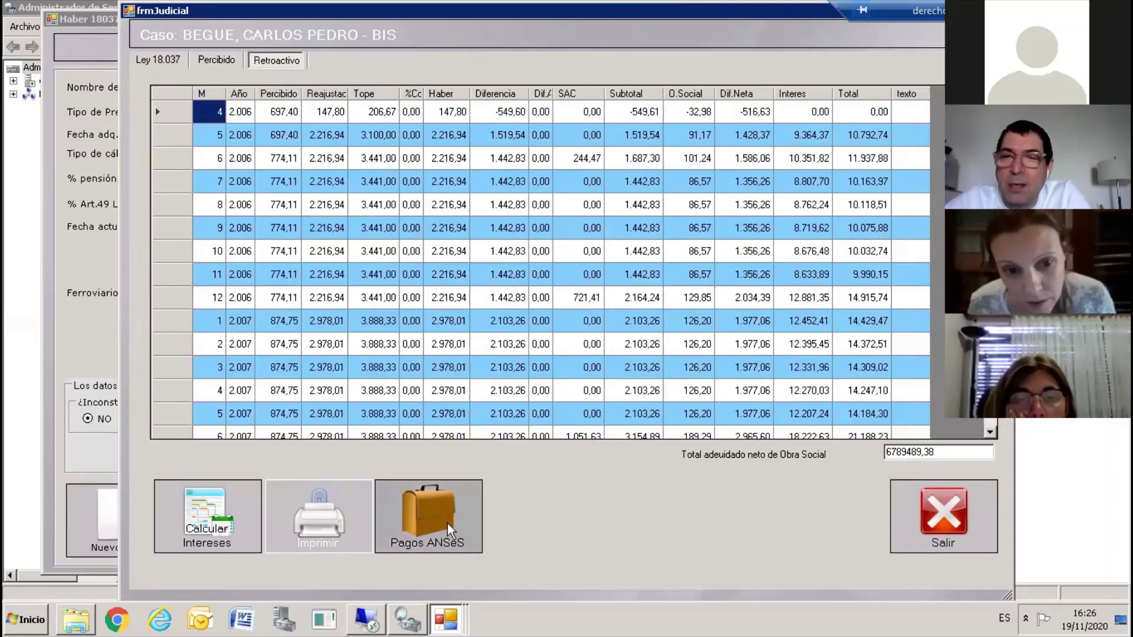
{"action": "left_click_drag", "start_coordinate": [313, 15], "coordinate": [273, 15]}
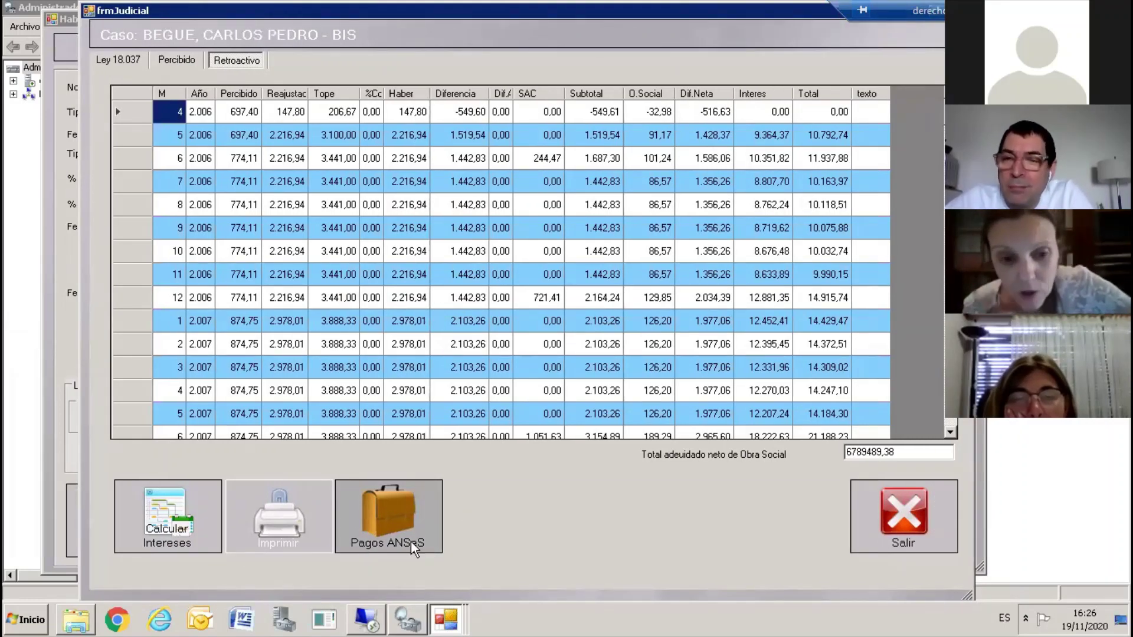
{"action": "left_click_drag", "start_coordinate": [871, 453], "coordinate": [848, 453]}
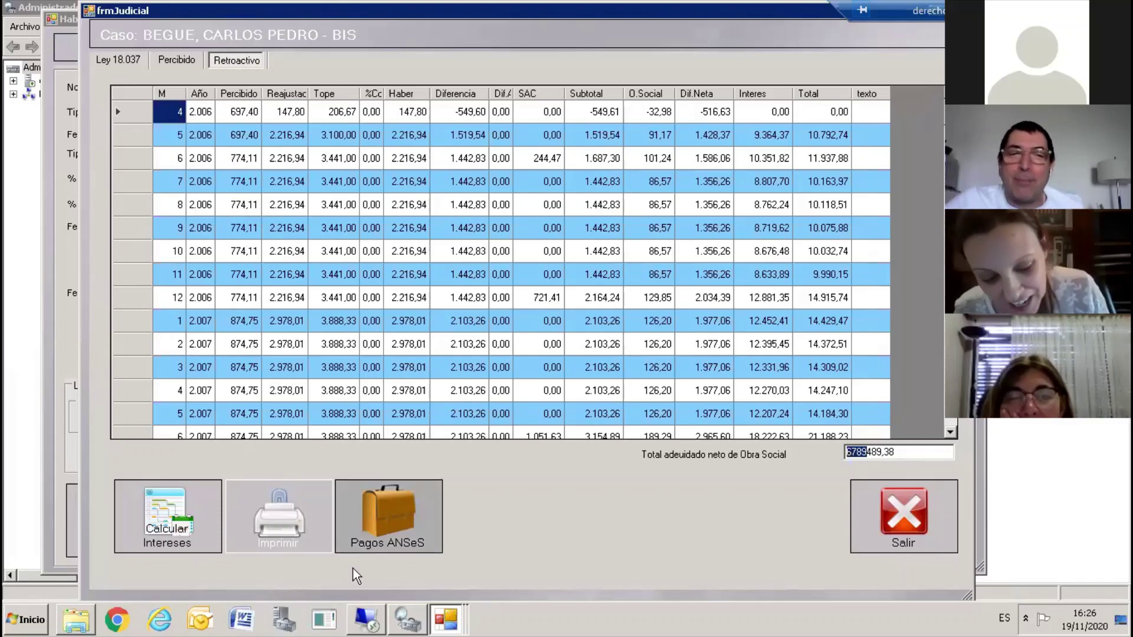
{"action": "left_click", "coordinate": [363, 535]}
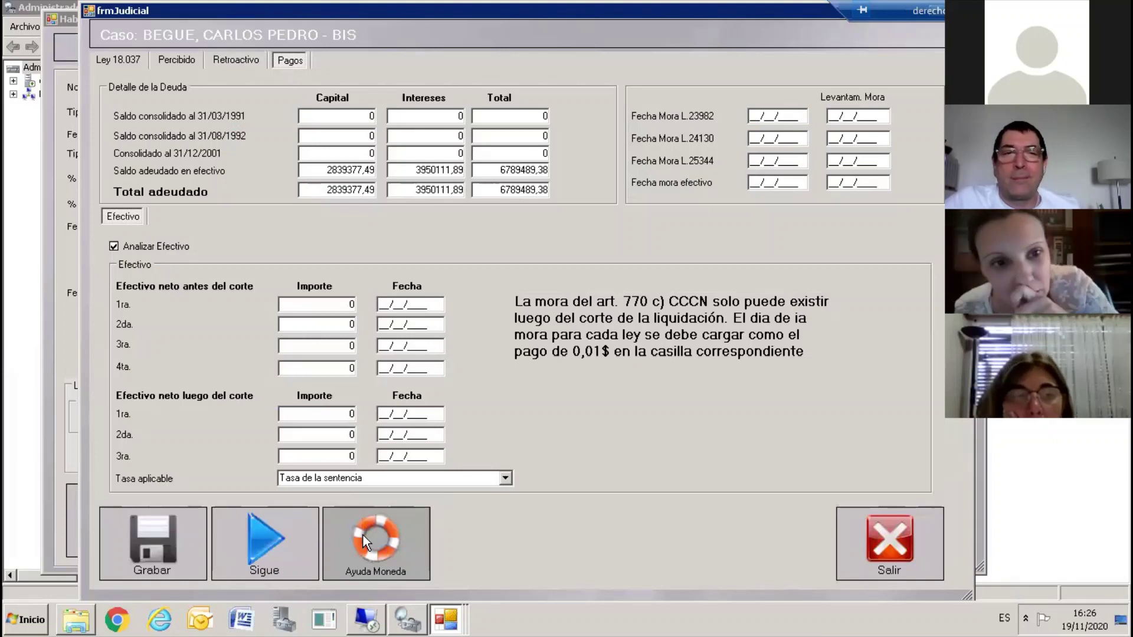
{"action": "left_click", "coordinate": [219, 59]}
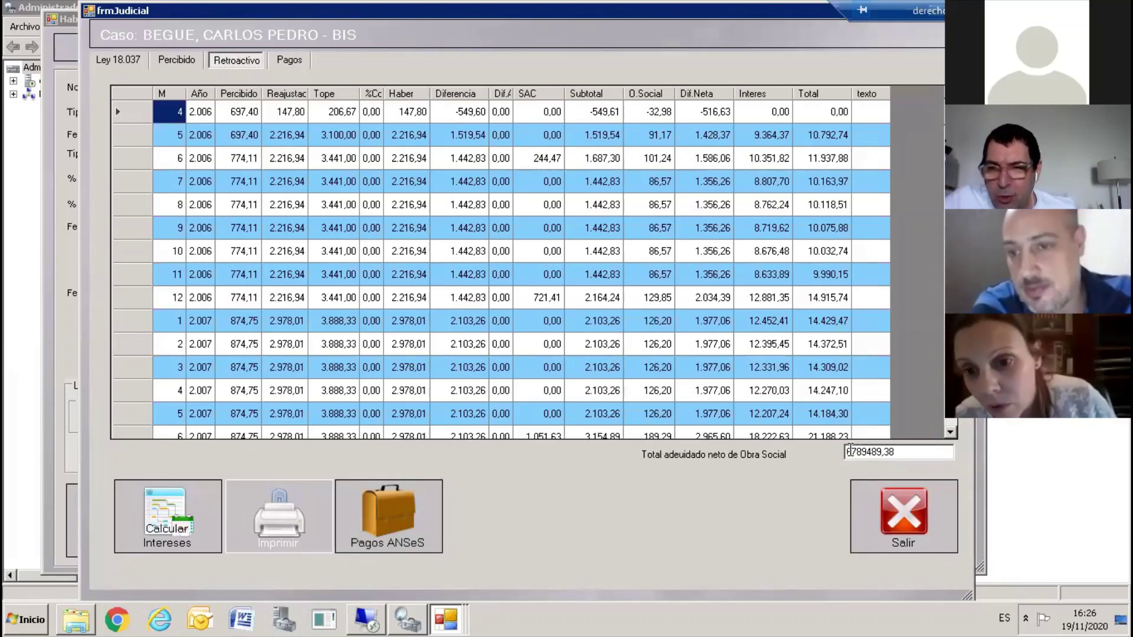
{"action": "left_click_drag", "start_coordinate": [850, 447], "coordinate": [869, 449]}
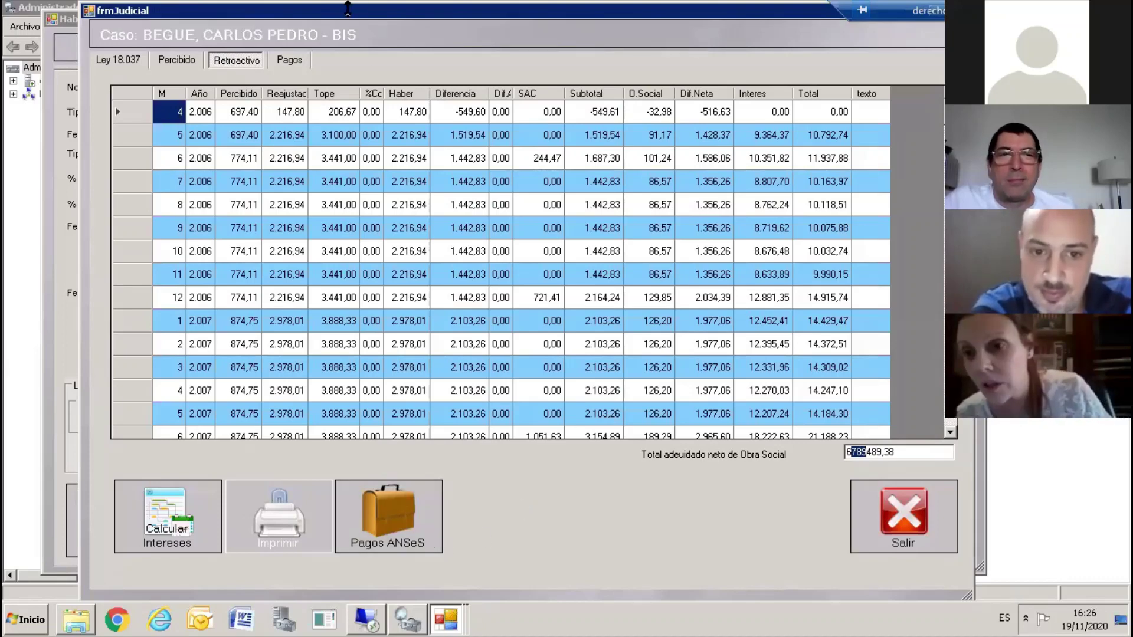
Examine the debt breakdown for payments and the final months of the retroactive table, including the readjusted benefit for 10/2020
{"action": "left_click", "coordinate": [296, 59]}
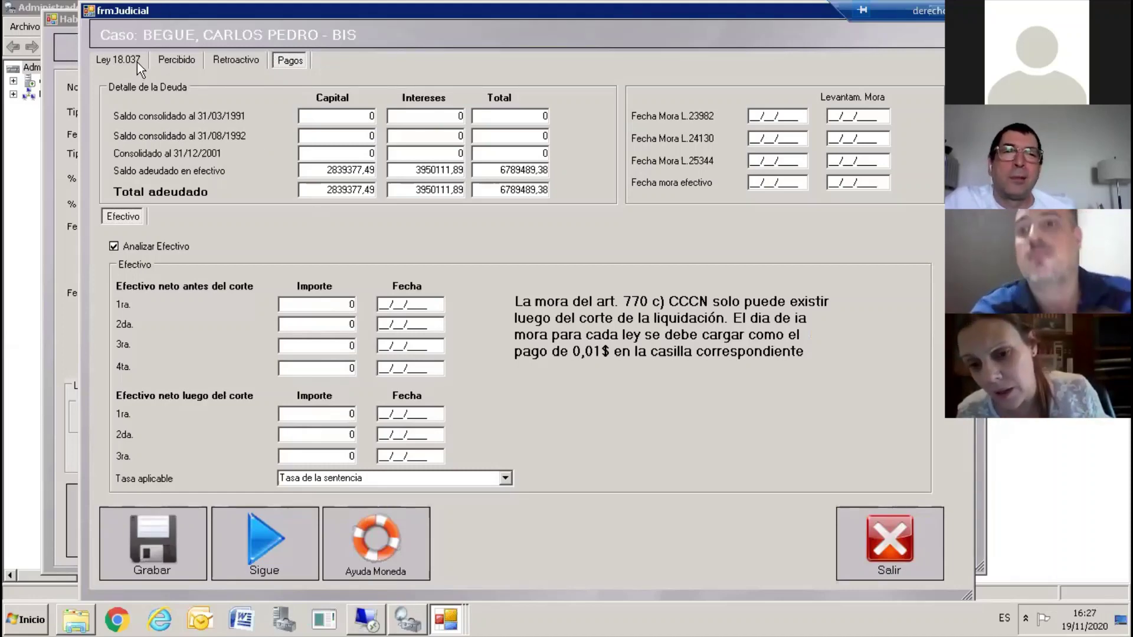
{"action": "left_click", "coordinate": [240, 62]}
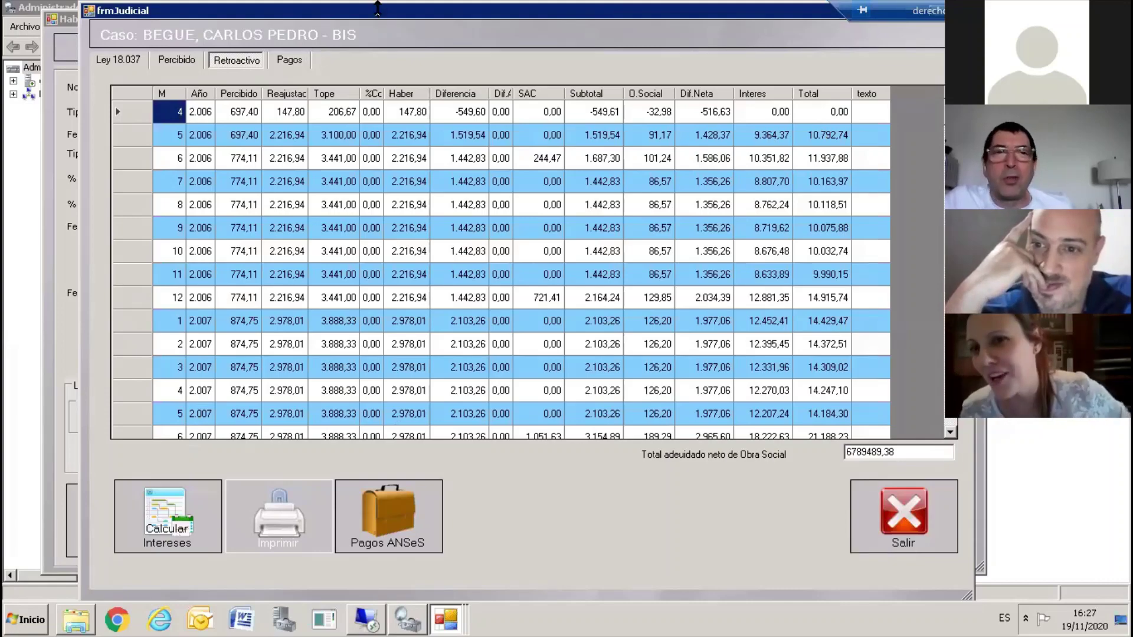
{"action": "left_click_drag", "start_coordinate": [330, 11], "coordinate": [152, 19]}
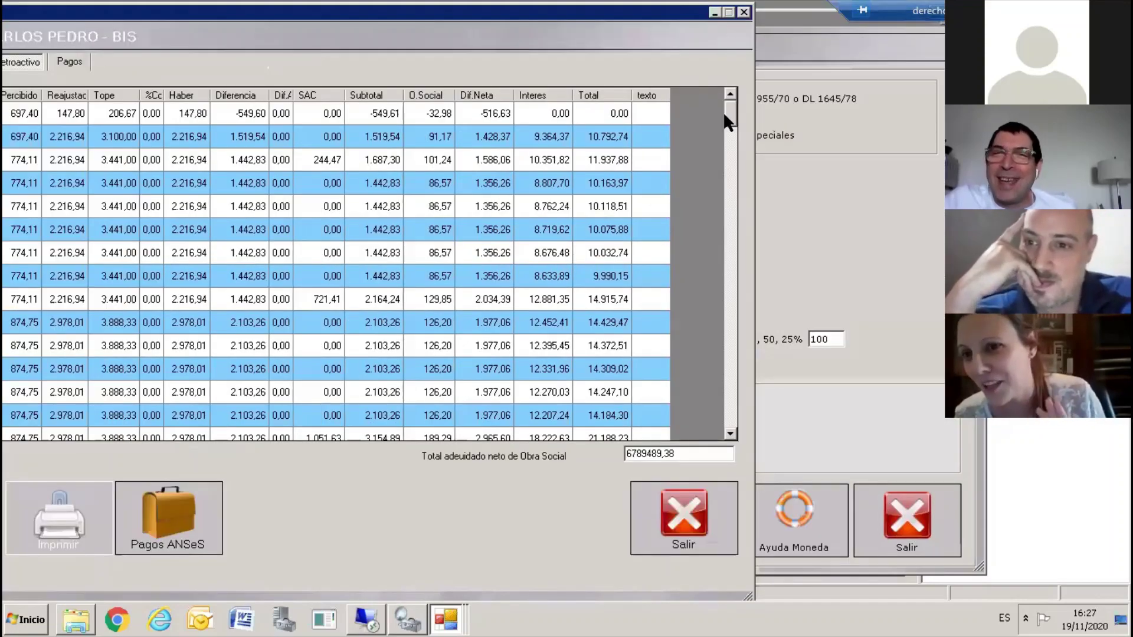
{"action": "left_click_drag", "start_coordinate": [726, 118], "coordinate": [759, 453]}
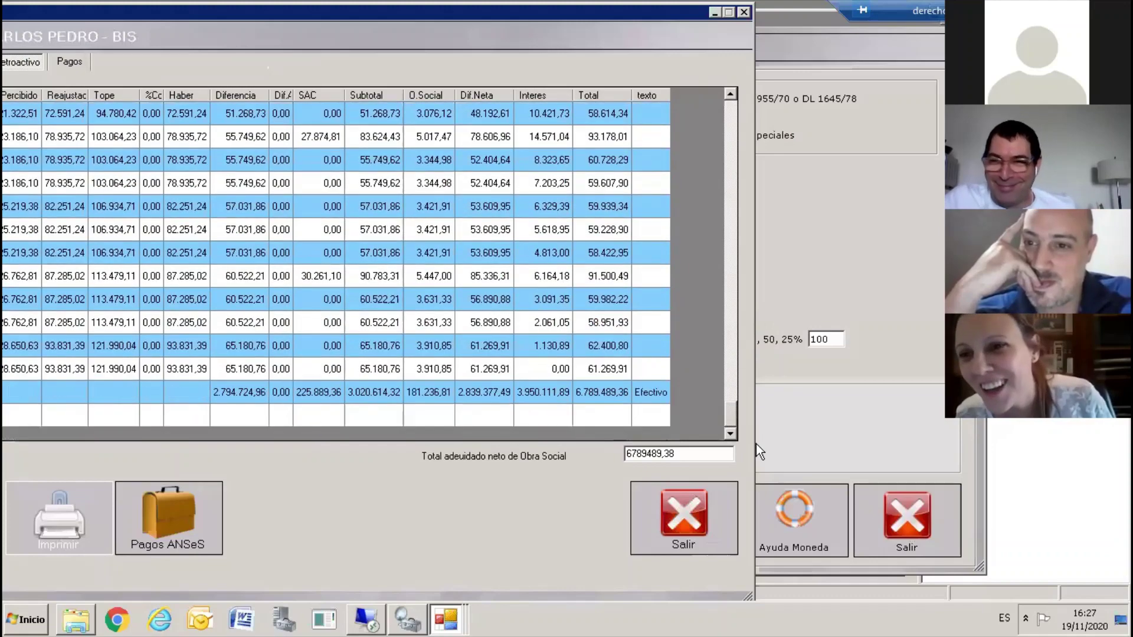
{"action": "left_click_drag", "start_coordinate": [184, 14], "coordinate": [440, 15]}
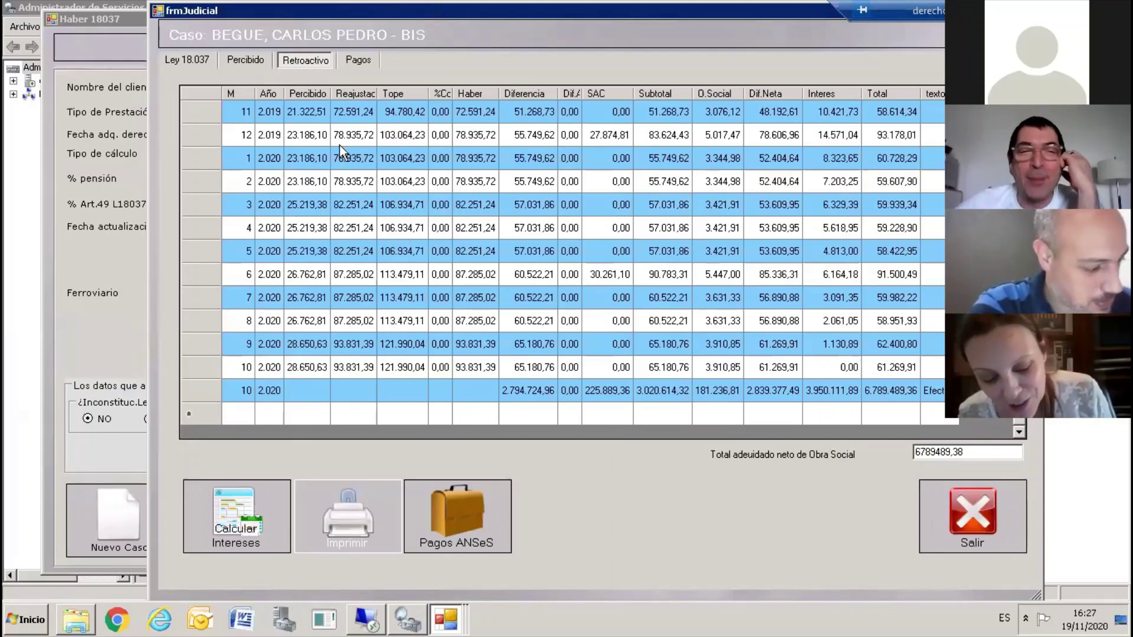
{"action": "left_click", "coordinate": [344, 369]}
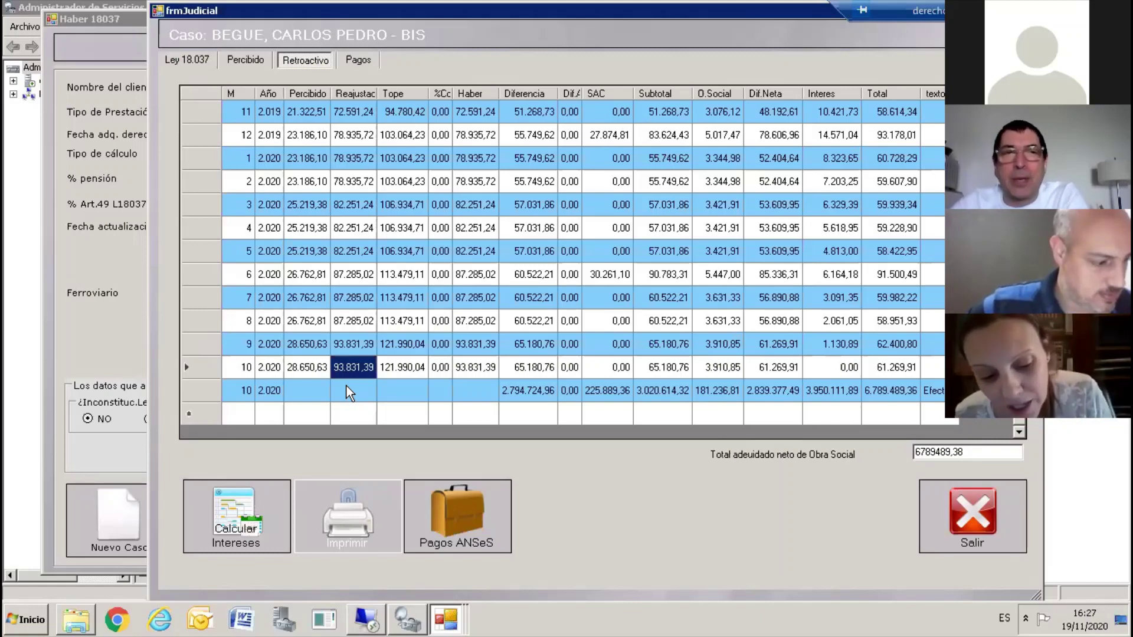
Review the Ley 18.037 readjustment data and the collected benefits from 4/2006 to 10/2020, and compare them with the debt breakdown and retroactive results
{"action": "left_click", "coordinate": [184, 60]}
{"action": "left_click_drag", "start_coordinate": [430, 12], "coordinate": [301, 13]}
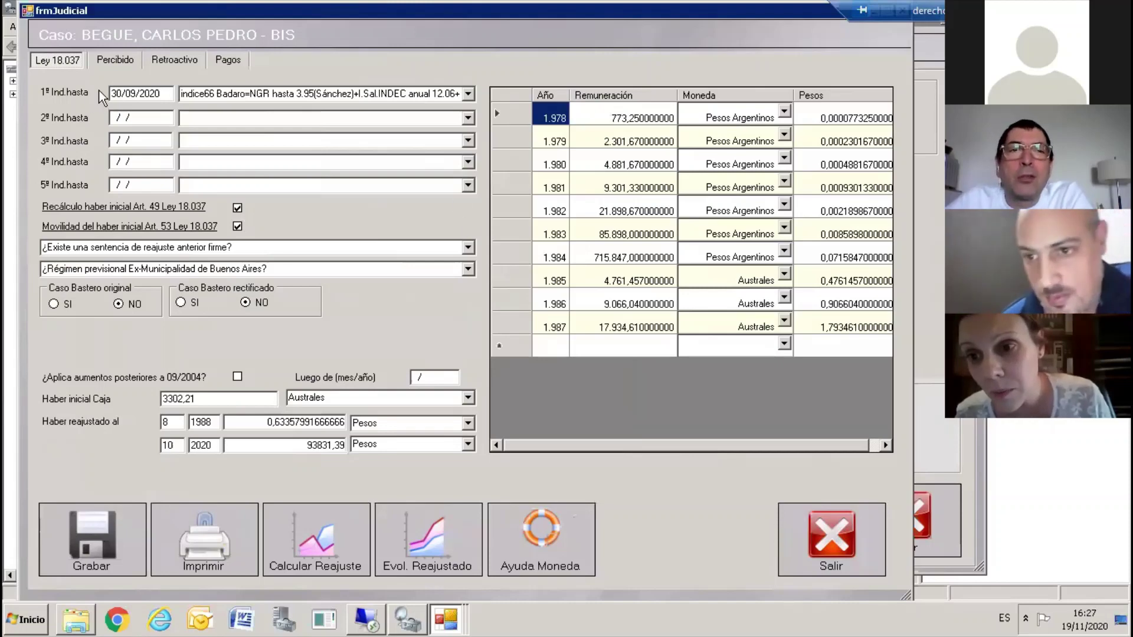
{"action": "left_click", "coordinate": [105, 60]}
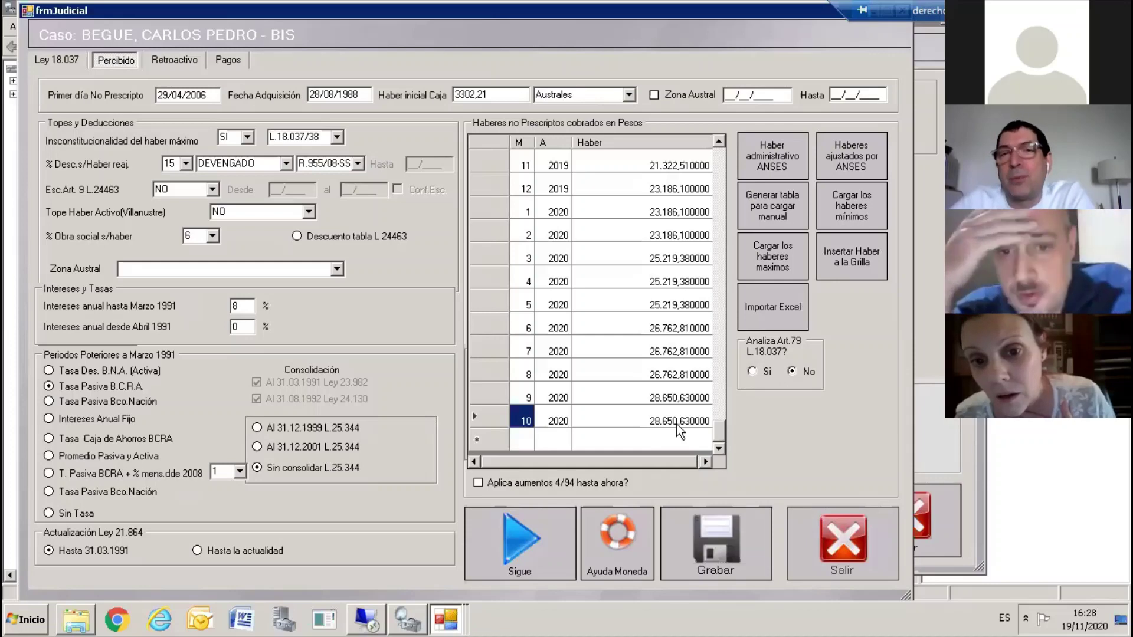
{"action": "left_click", "coordinate": [677, 423]}
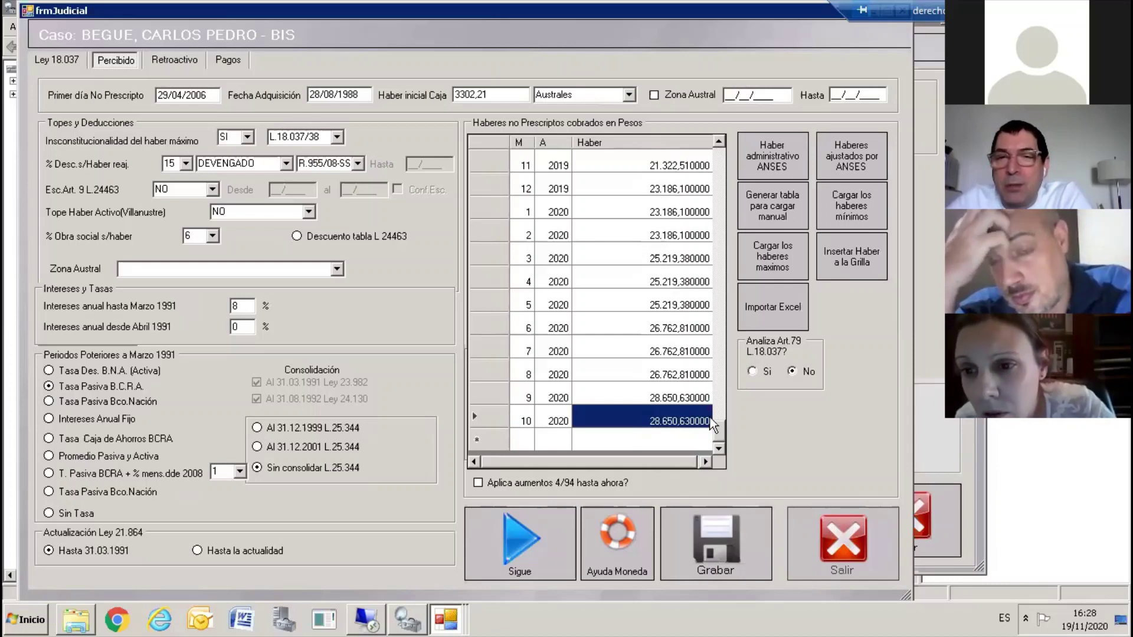
{"action": "left_click_drag", "start_coordinate": [724, 436], "coordinate": [702, 265]}
{"action": "scroll", "coordinate": [706, 175], "scroll_direction": "up", "scroll_amount": 5}
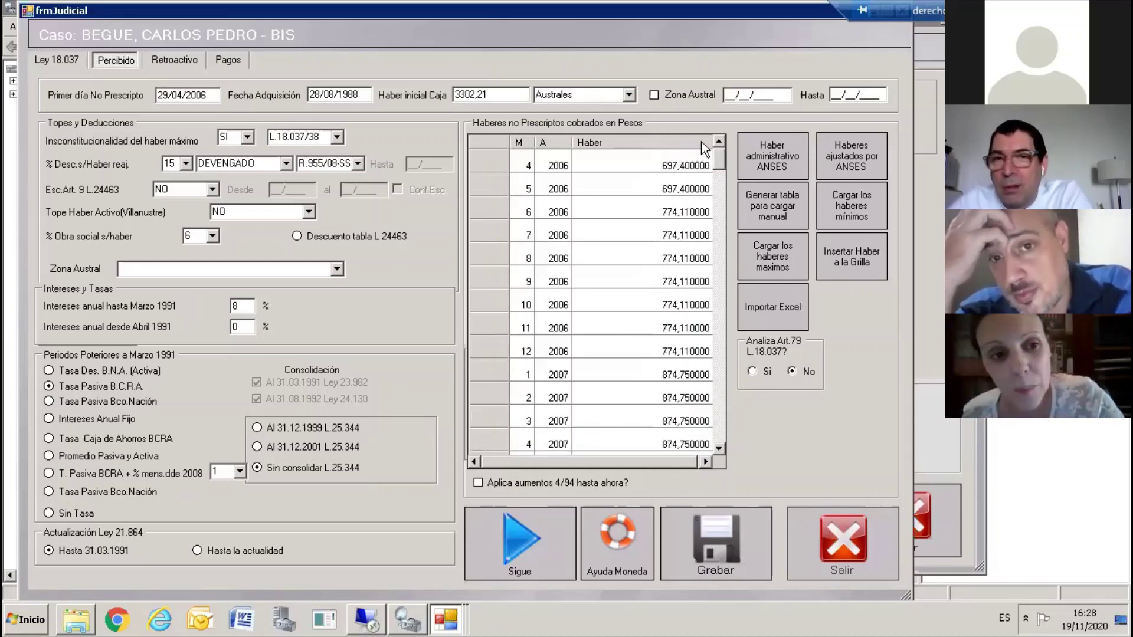
{"action": "left_click_drag", "start_coordinate": [718, 157], "coordinate": [723, 475]}
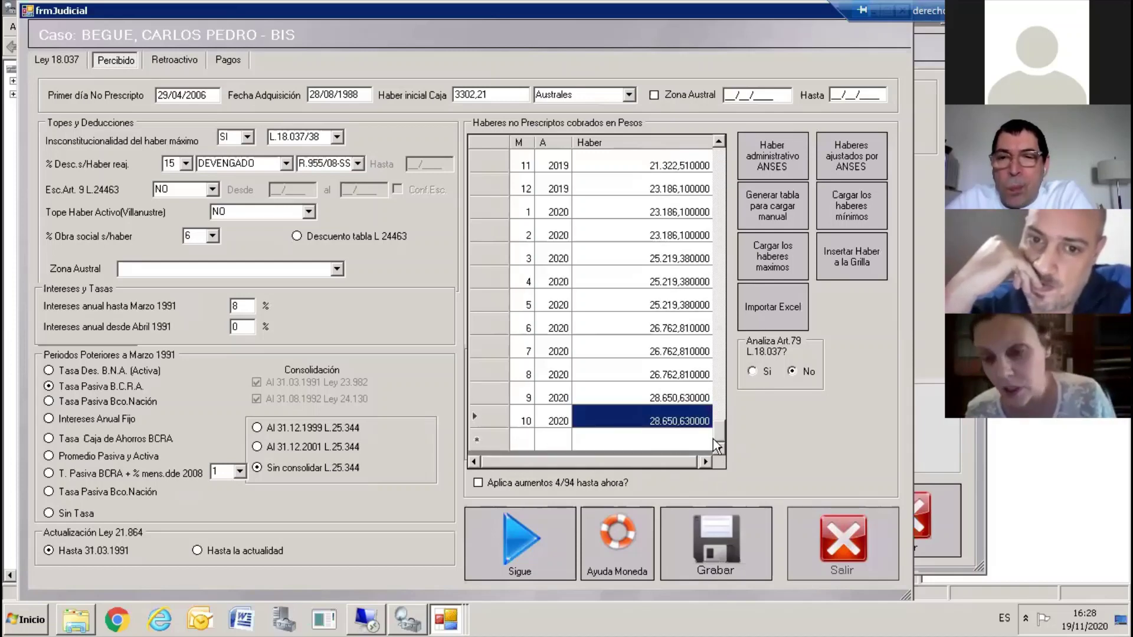
{"action": "left_click", "coordinate": [234, 61]}
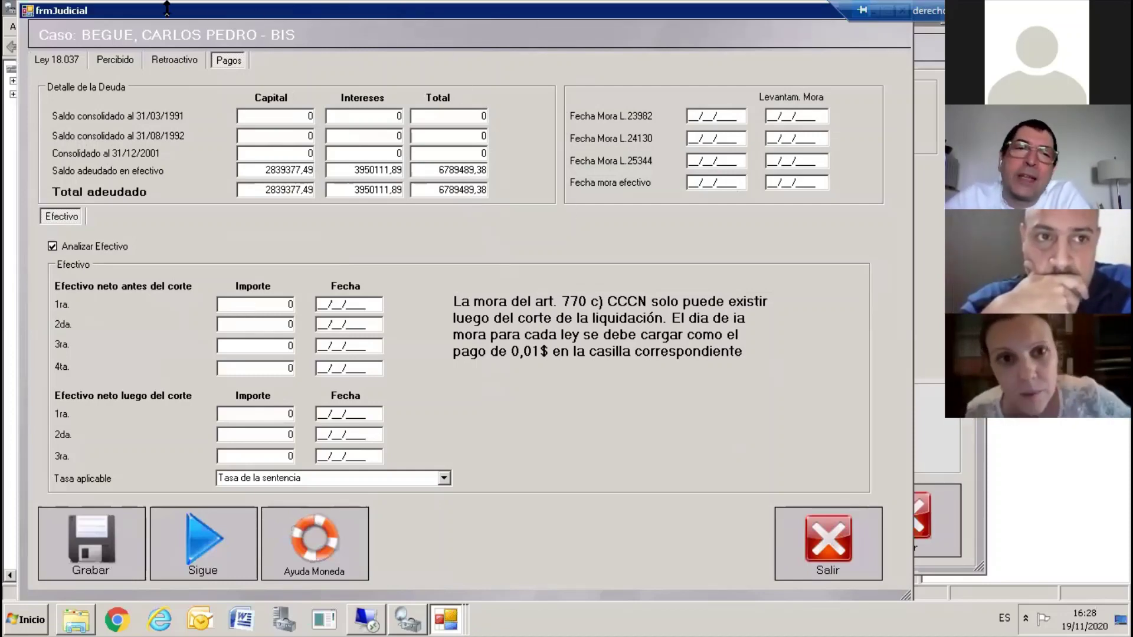
{"action": "left_click", "coordinate": [180, 61]}
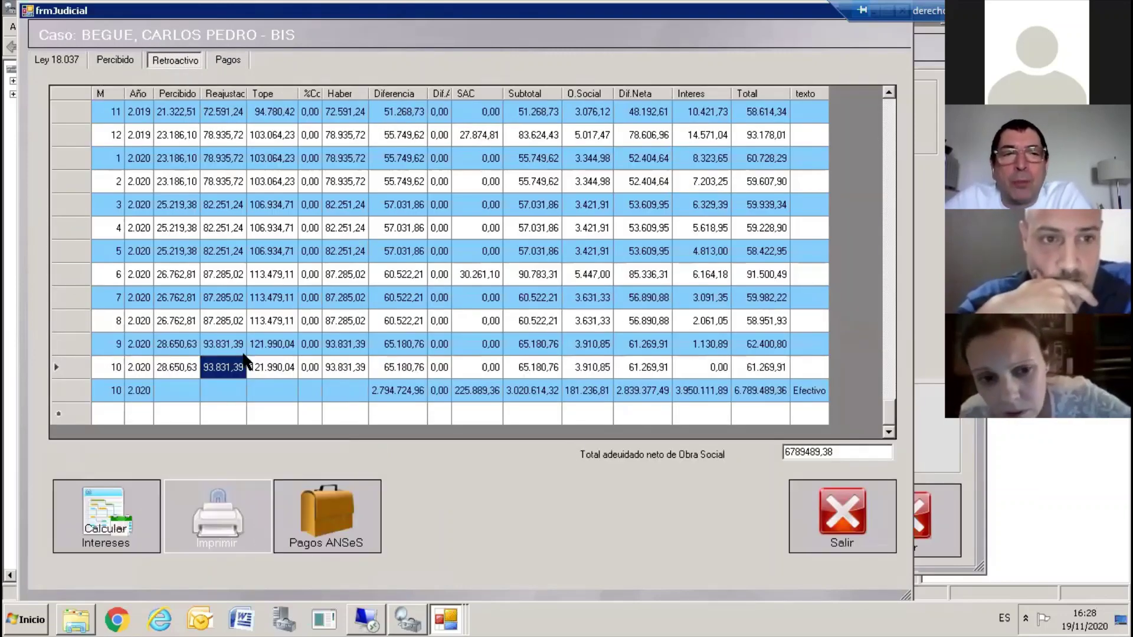
Reload the table of collected non-prescribed benefits with the ANSeS administrative benefit and check its rows through 10/2020
{"action": "left_click", "coordinate": [118, 60]}
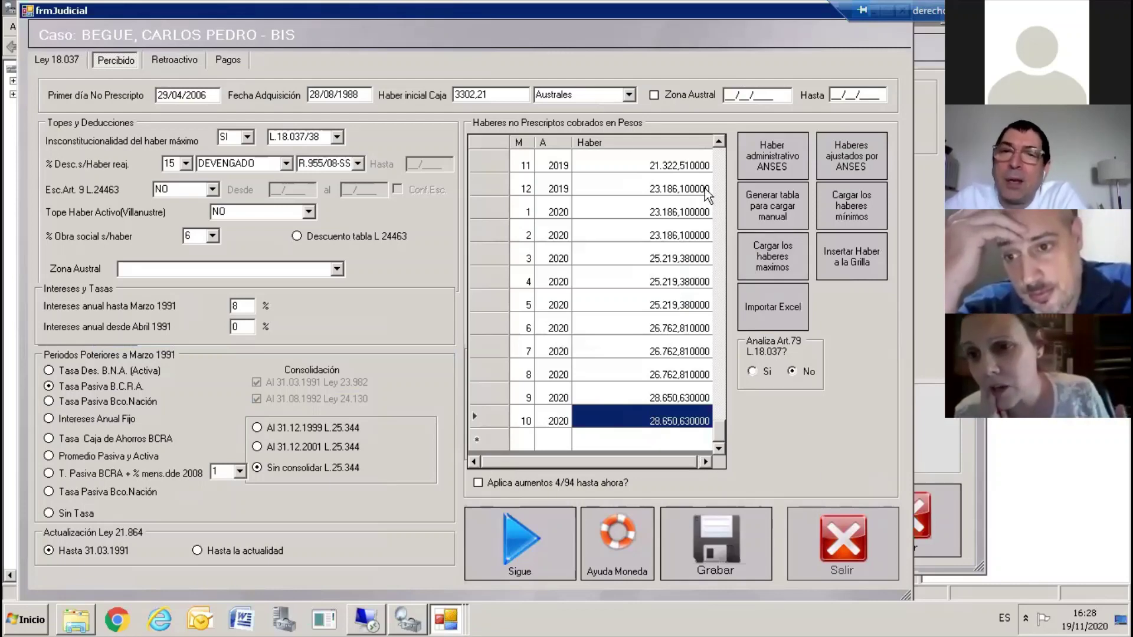
{"action": "left_click", "coordinate": [783, 164]}
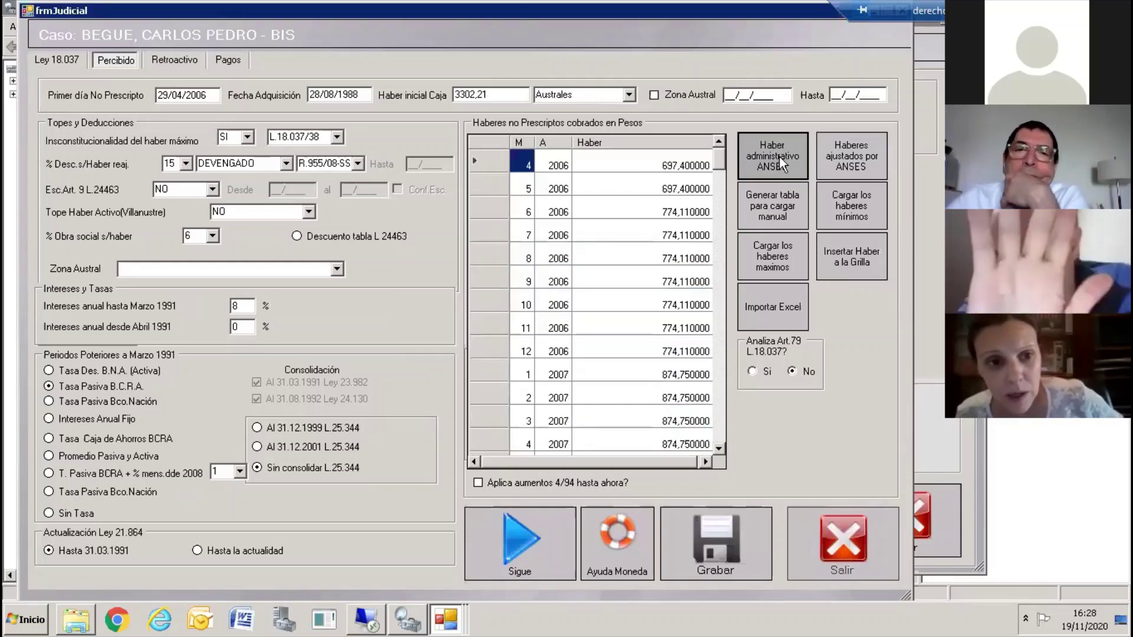
{"action": "left_click_drag", "start_coordinate": [711, 436], "coordinate": [711, 445]}
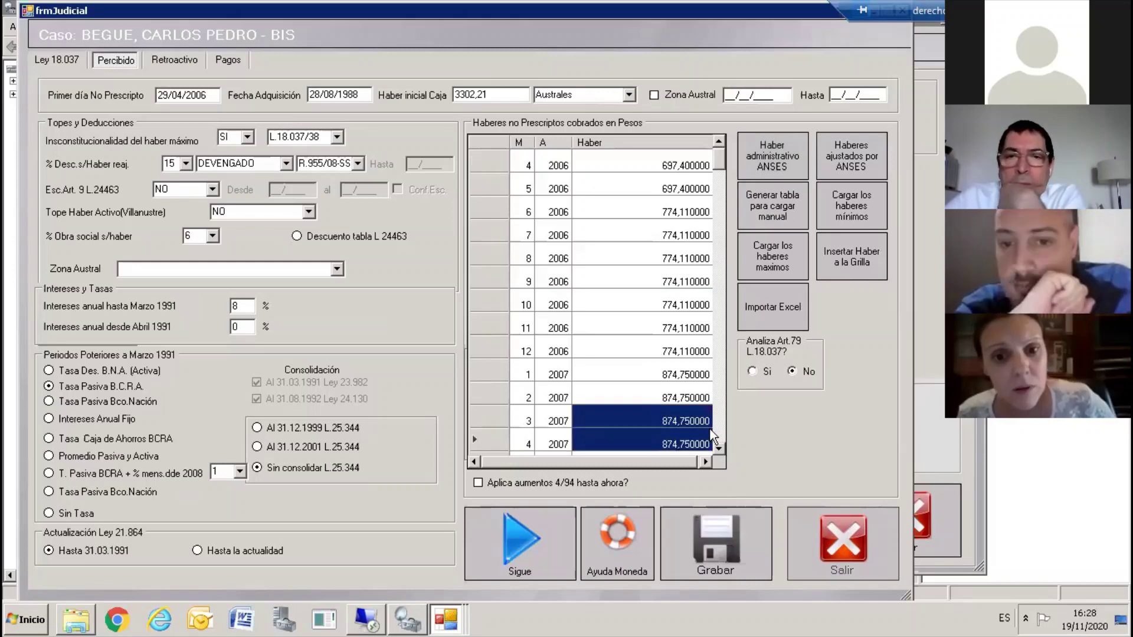
{"action": "left_click", "coordinate": [719, 440]}
{"action": "left_click", "coordinate": [720, 442]}
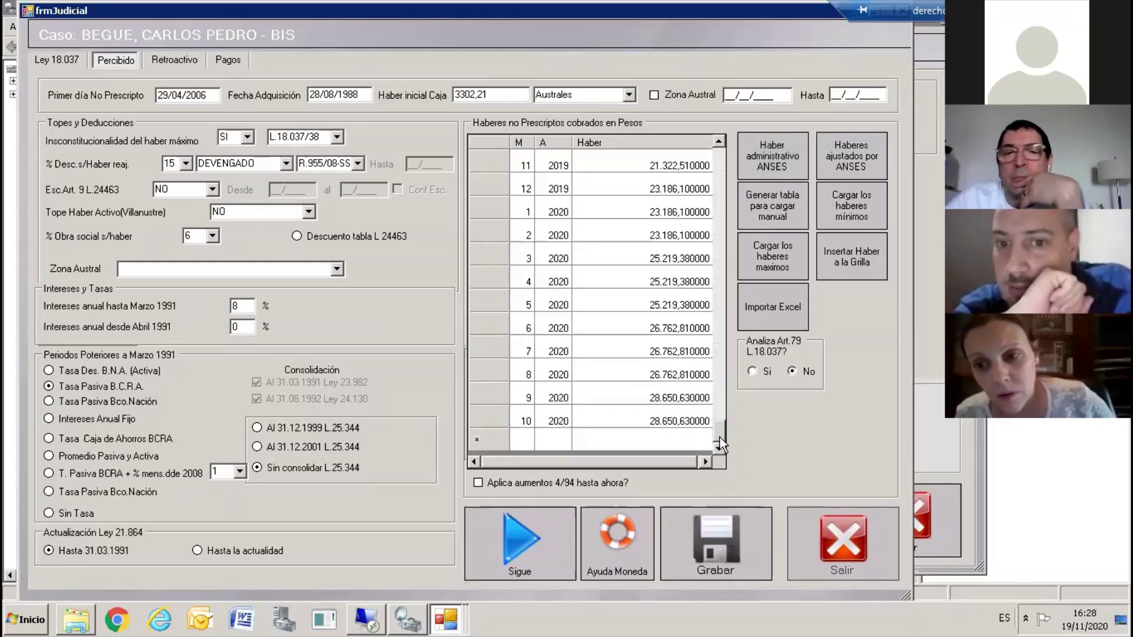
{"action": "left_click_drag", "start_coordinate": [720, 438], "coordinate": [727, 144]}
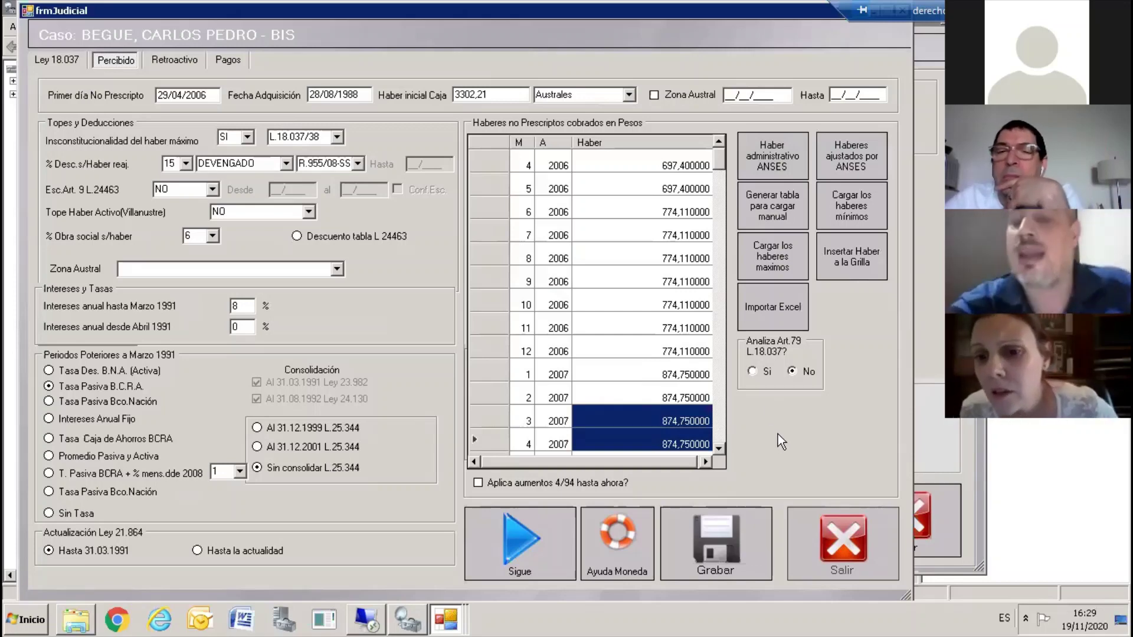
Examine the monthly amounts in the reloaded collected benefits table, from the 2006 rows to the 6/2020, 7/2020 and 10/2020 rows
{"action": "left_click", "coordinate": [671, 440]}
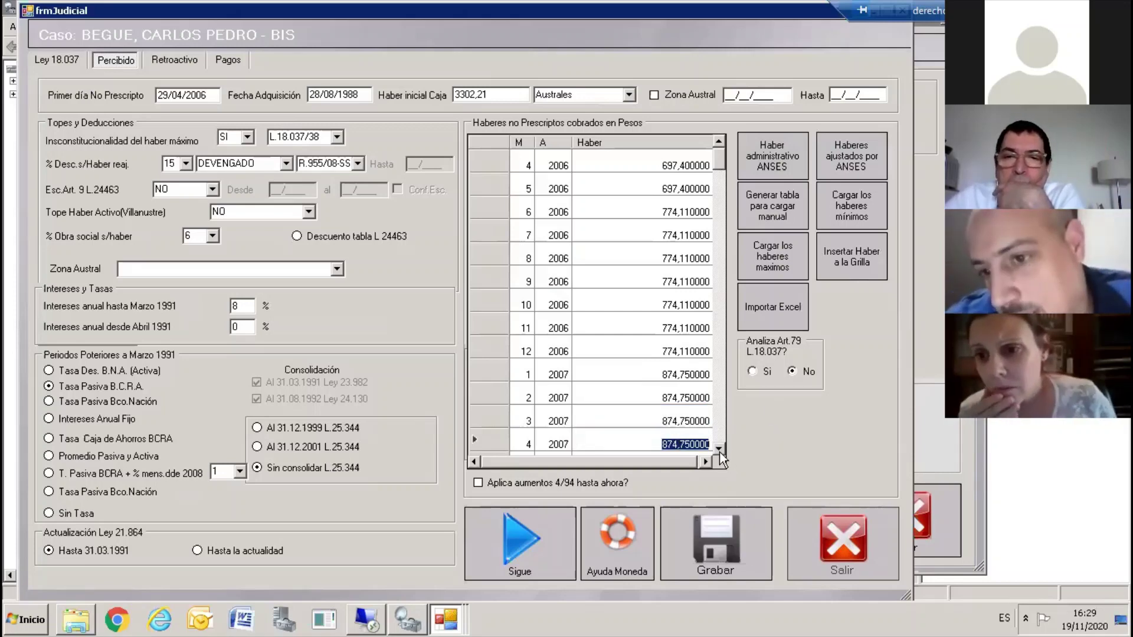
{"action": "scroll", "coordinate": [714, 434], "scroll_direction": "down", "scroll_amount": 4}
{"action": "left_click", "coordinate": [723, 427]}
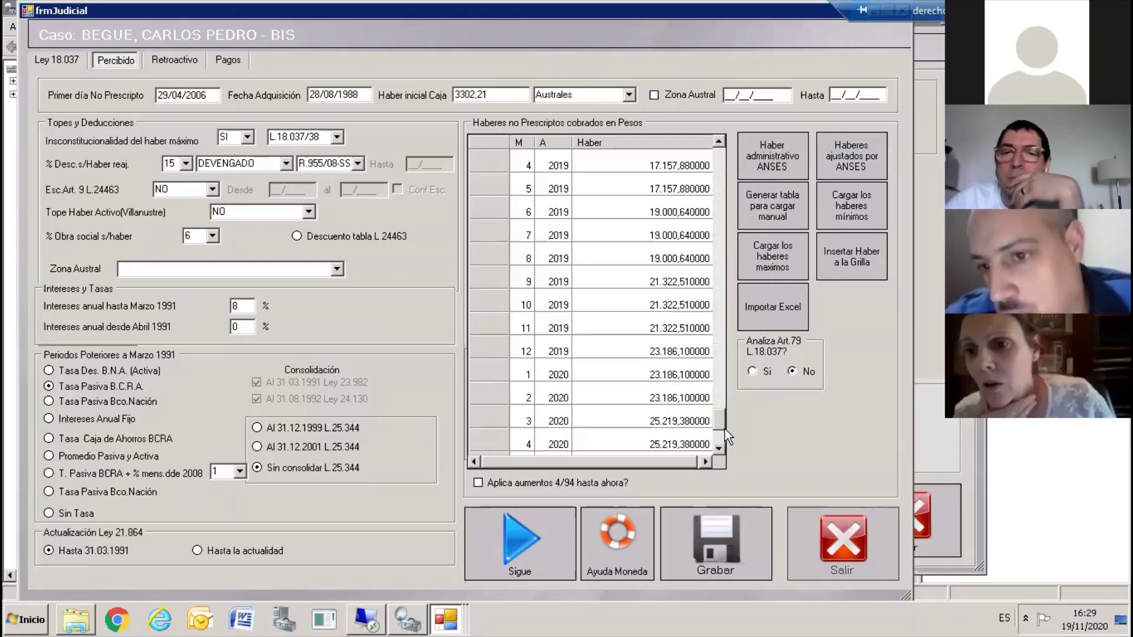
{"action": "scroll", "coordinate": [718, 417], "scroll_direction": "down", "scroll_amount": 2}
{"action": "scroll", "coordinate": [713, 246], "scroll_direction": "up", "scroll_amount": 17}
{"action": "scroll", "coordinate": [713, 246], "scroll_direction": "up", "scroll_amount": 20}
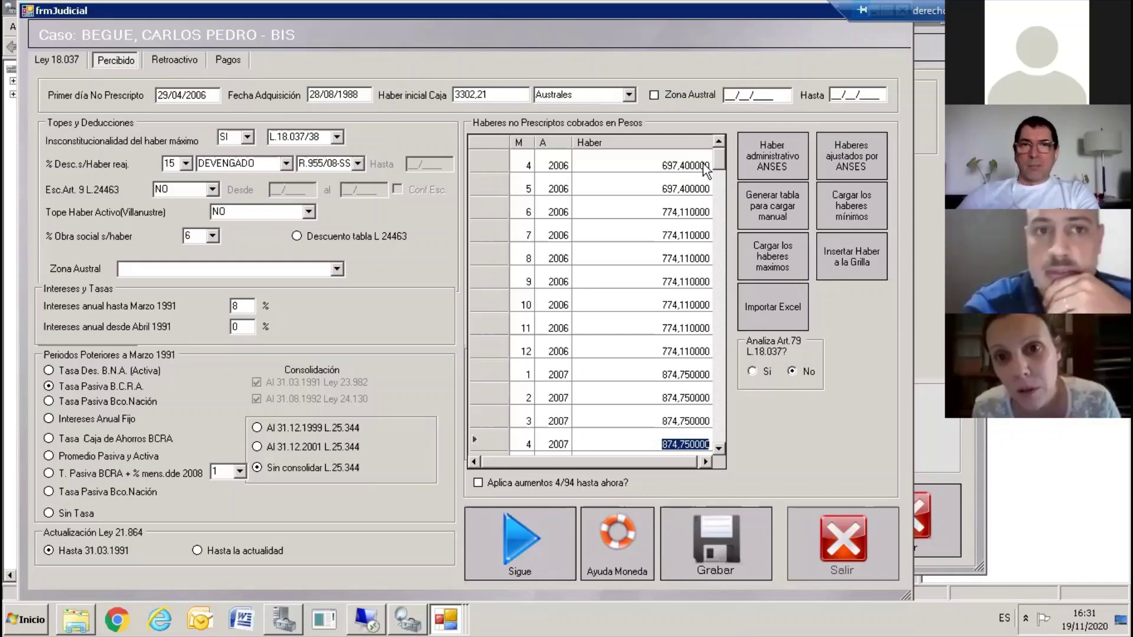
{"action": "left_click_drag", "start_coordinate": [689, 164], "coordinate": [688, 270]}
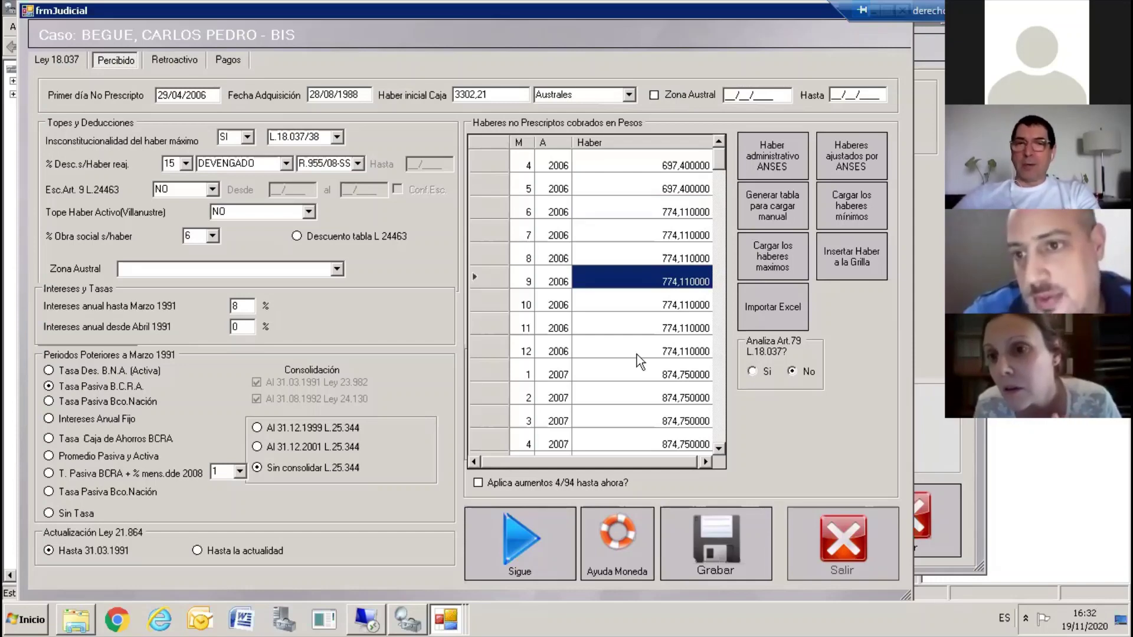
{"action": "left_click", "coordinate": [719, 433]}
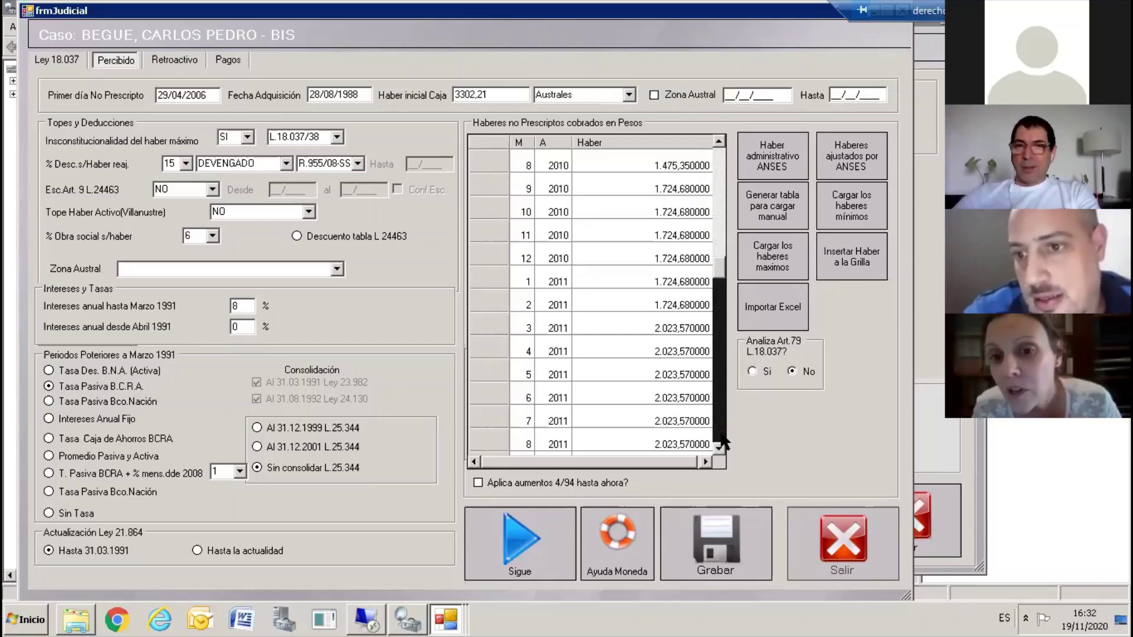
{"action": "left_click_drag", "start_coordinate": [720, 430], "coordinate": [721, 432]}
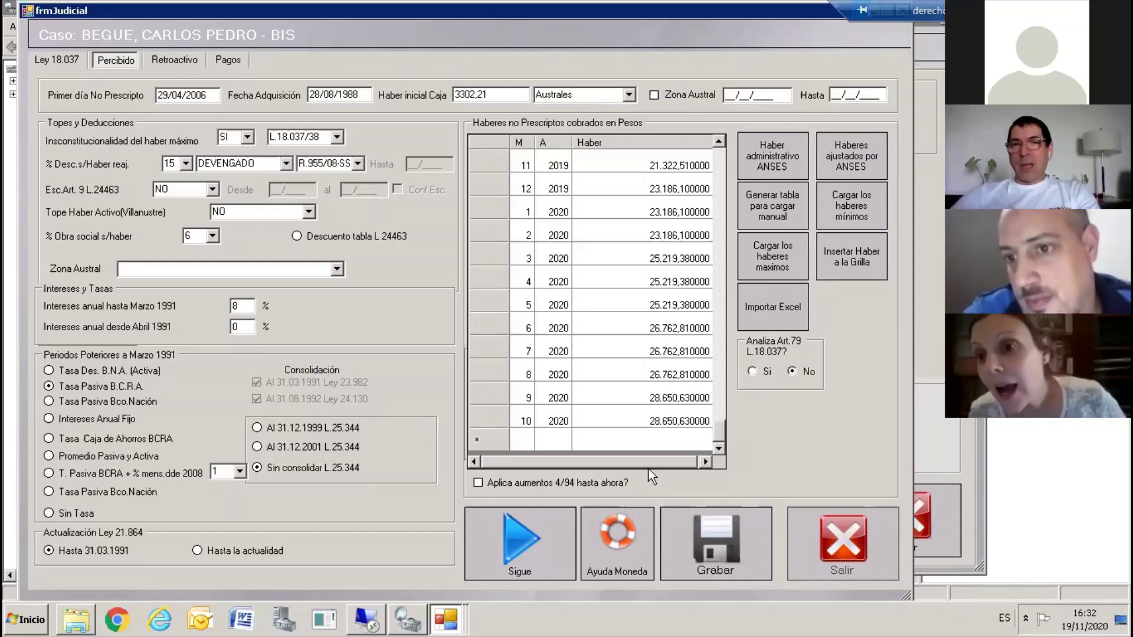
{"action": "left_click", "coordinate": [671, 419]}
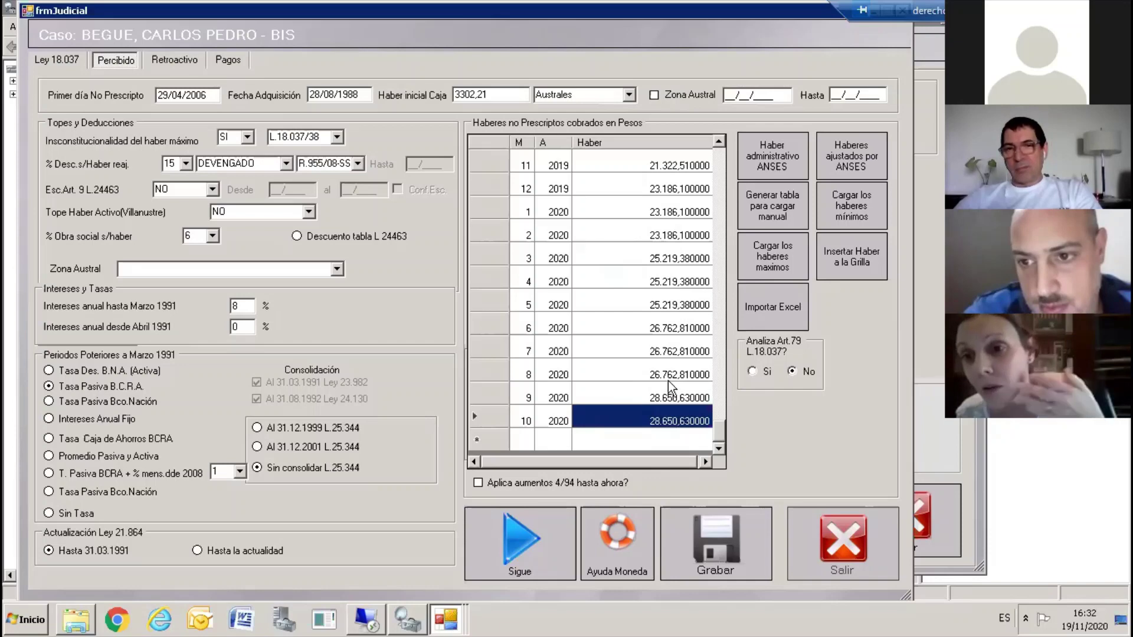
{"action": "left_click", "coordinate": [656, 349]}
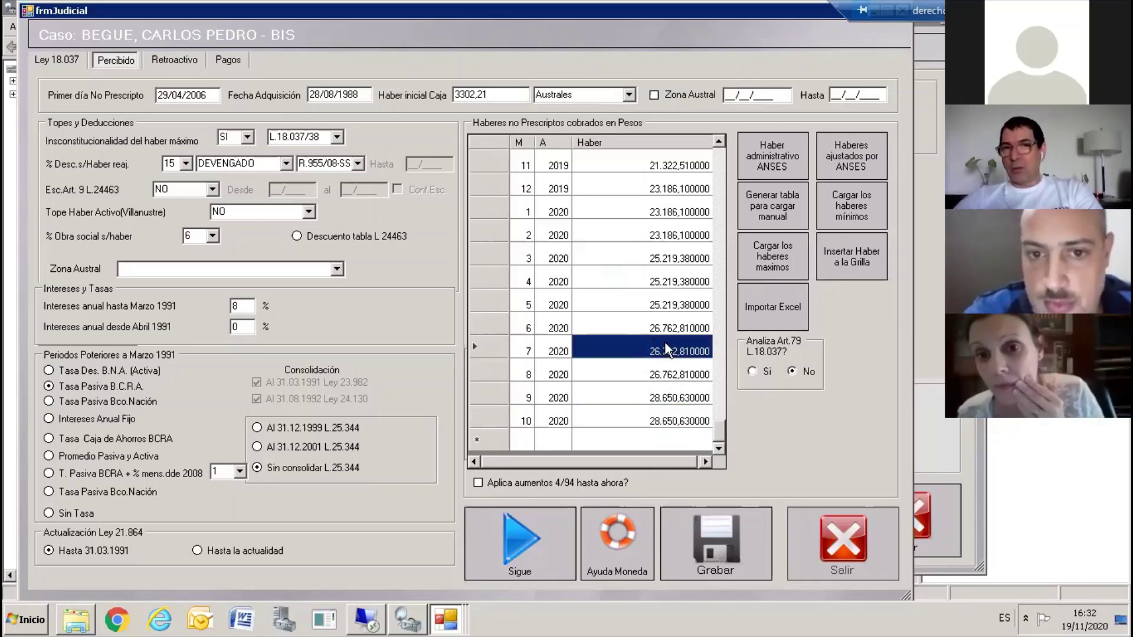
{"action": "left_click", "coordinate": [673, 330]}
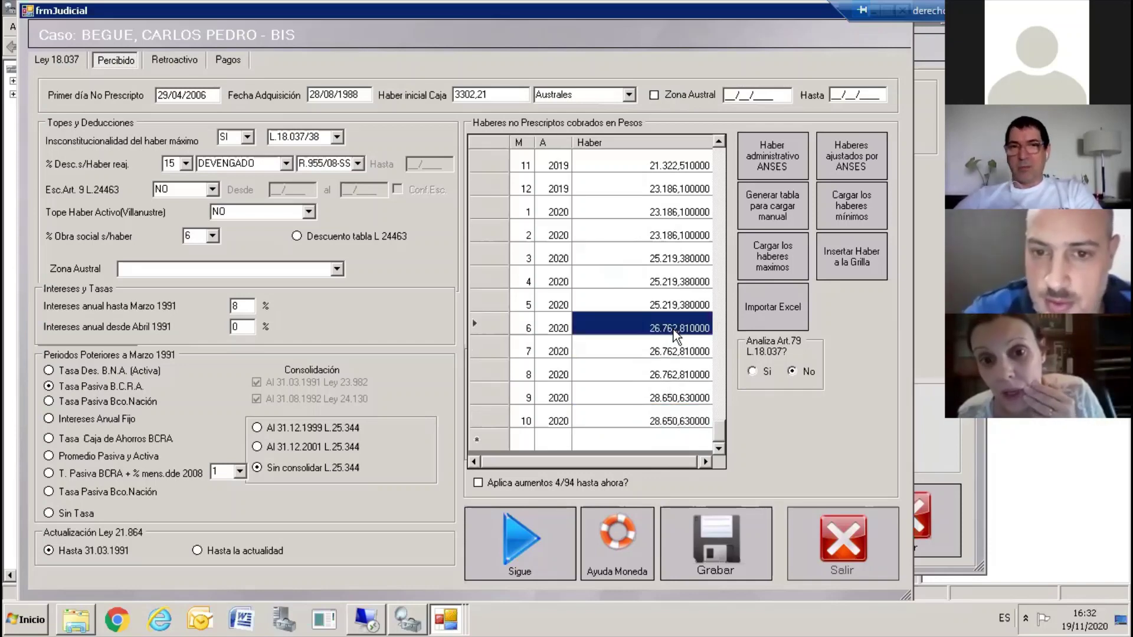